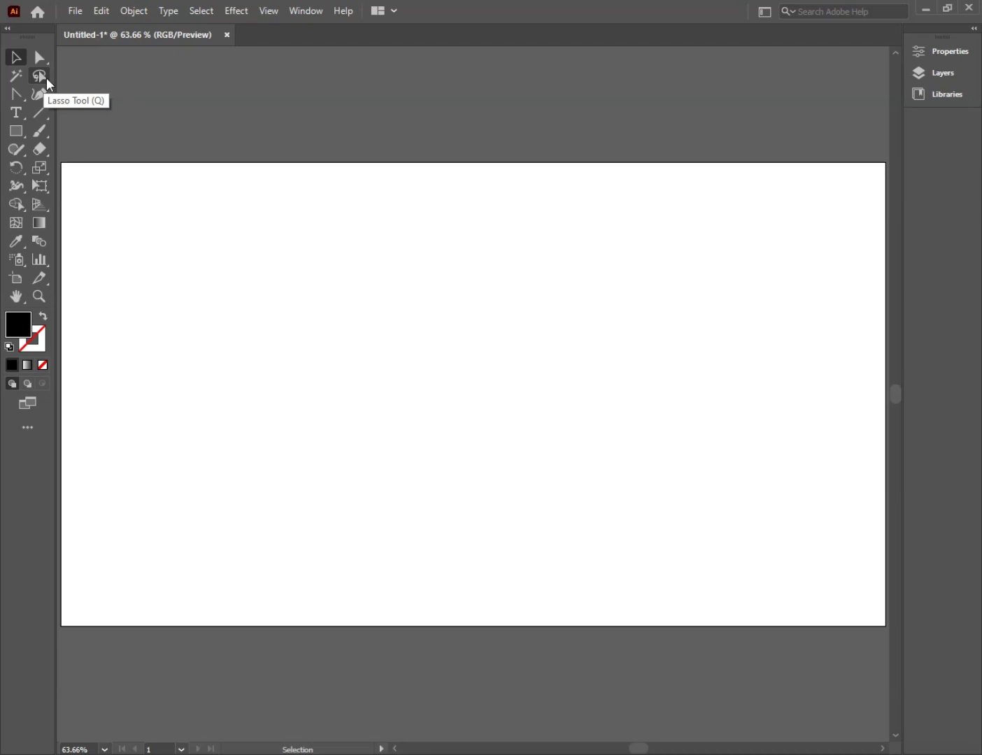
# Draw a black square near the top-left of the artboard and nudge it right
pyautogui.click(16, 132)
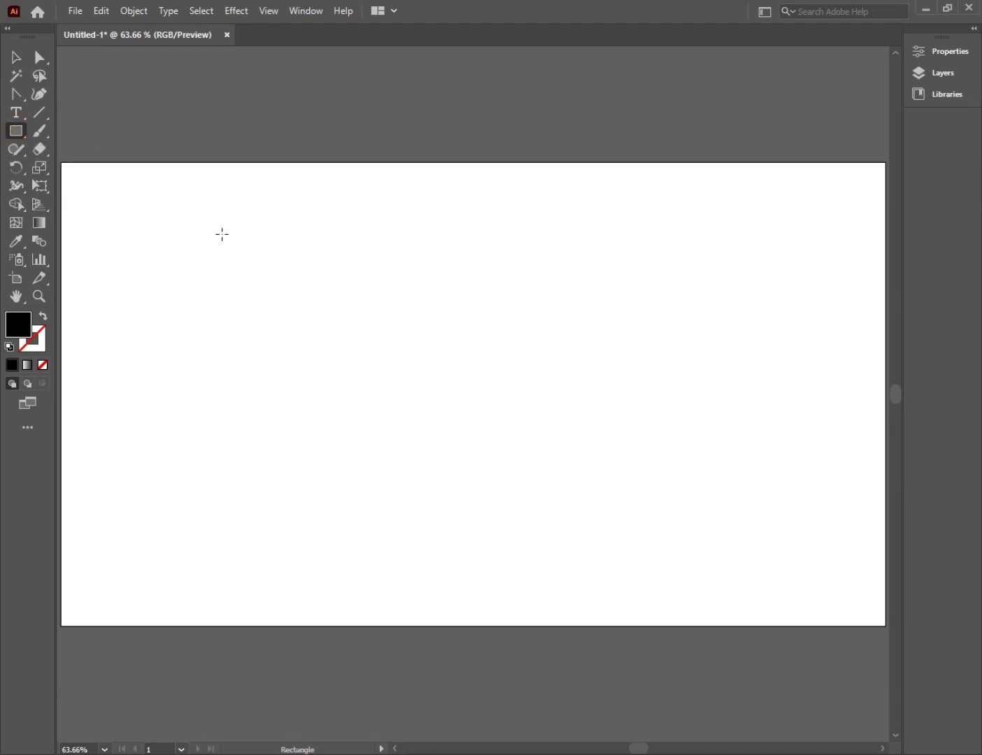
pyautogui.moveTo(196, 191); pyautogui.dragTo(313, 294)
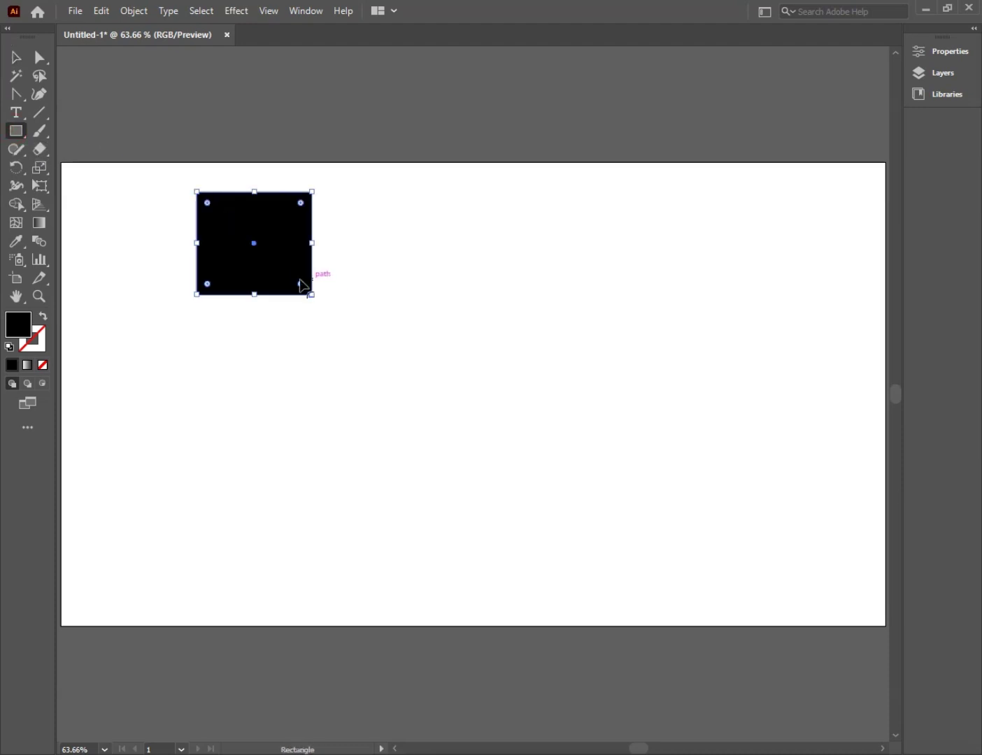
pyautogui.press('v')
pyautogui.moveTo(273, 270)
pyautogui.mouseDown()
pyautogui.moveTo(324, 246)
pyautogui.moveTo(321, 271)
pyautogui.moveTo(332, 263)
pyautogui.mouseUp()
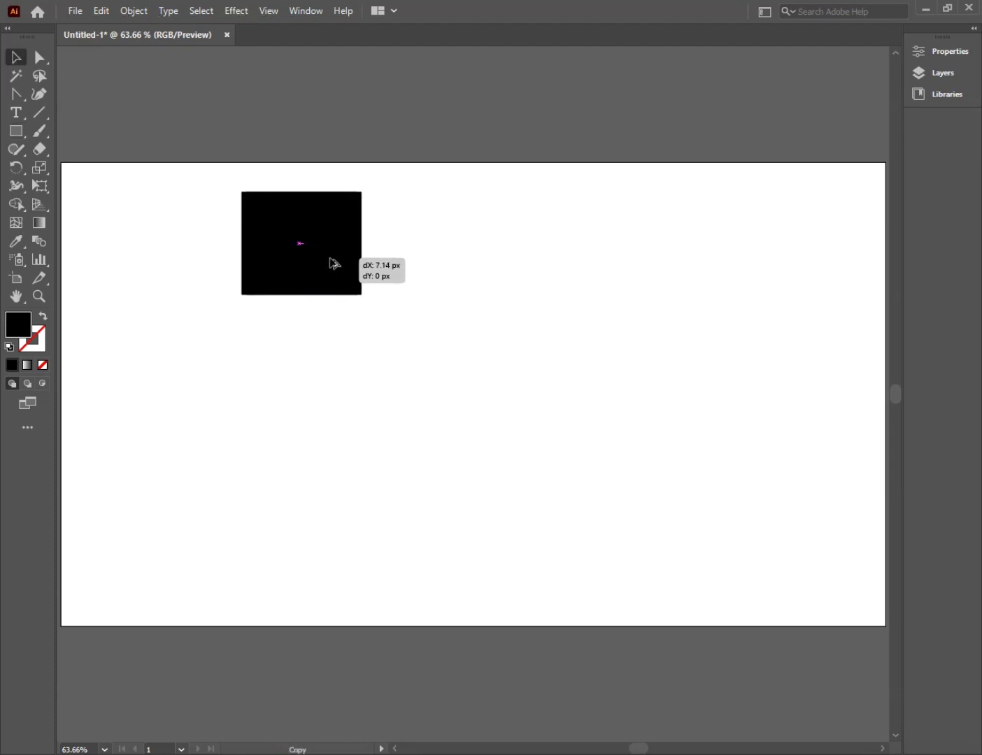
# Alt-drag copies with Ctrl+D to make five evenly spaced squares, then reposition the row
pyautogui.moveTo(332, 263); pyautogui.dragTo(467, 260)
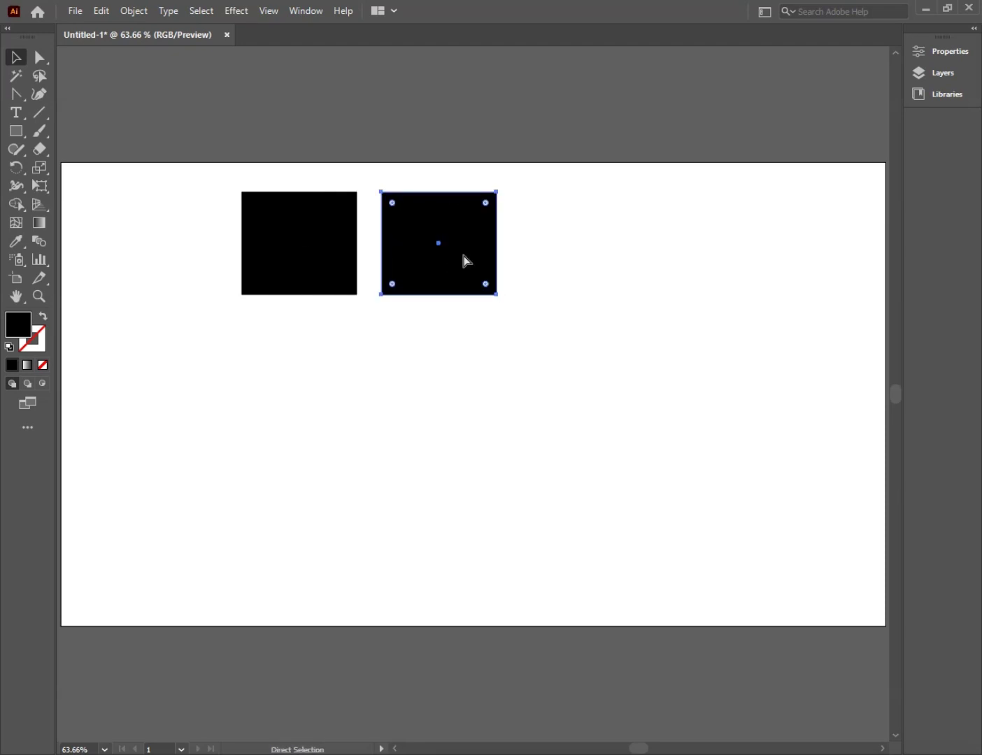
pyautogui.hotkey('ctrl', 'd')
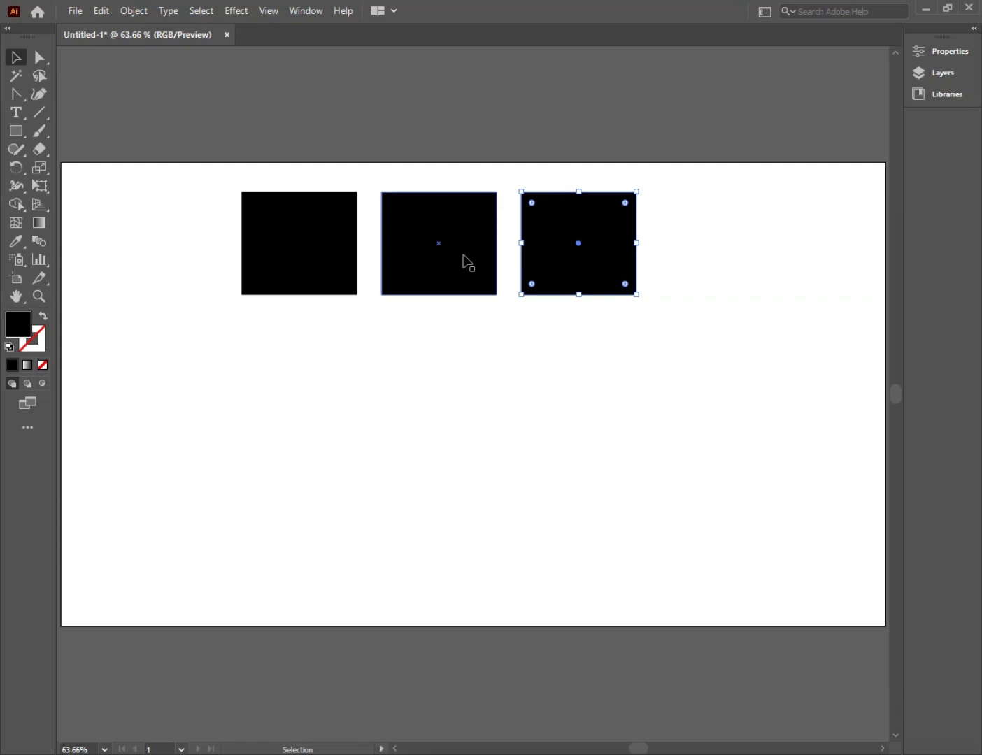
pyautogui.hotkey('ctrl', 'd')
pyautogui.hotkey('ctrl', 'd')
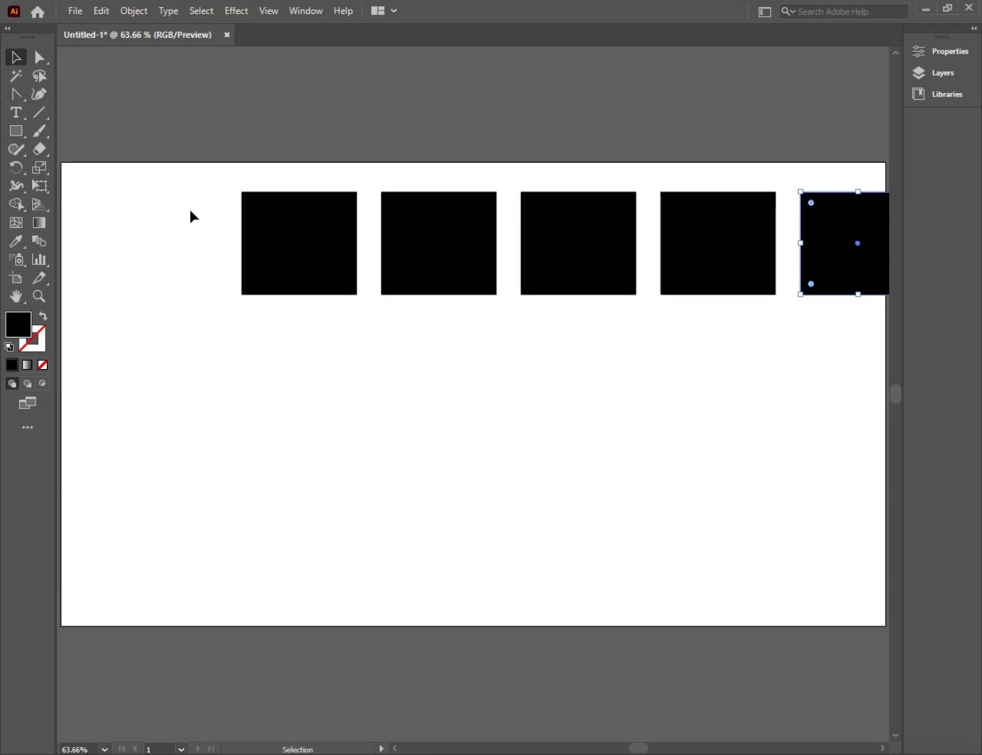
pyautogui.moveTo(196, 195); pyautogui.dragTo(892, 381)
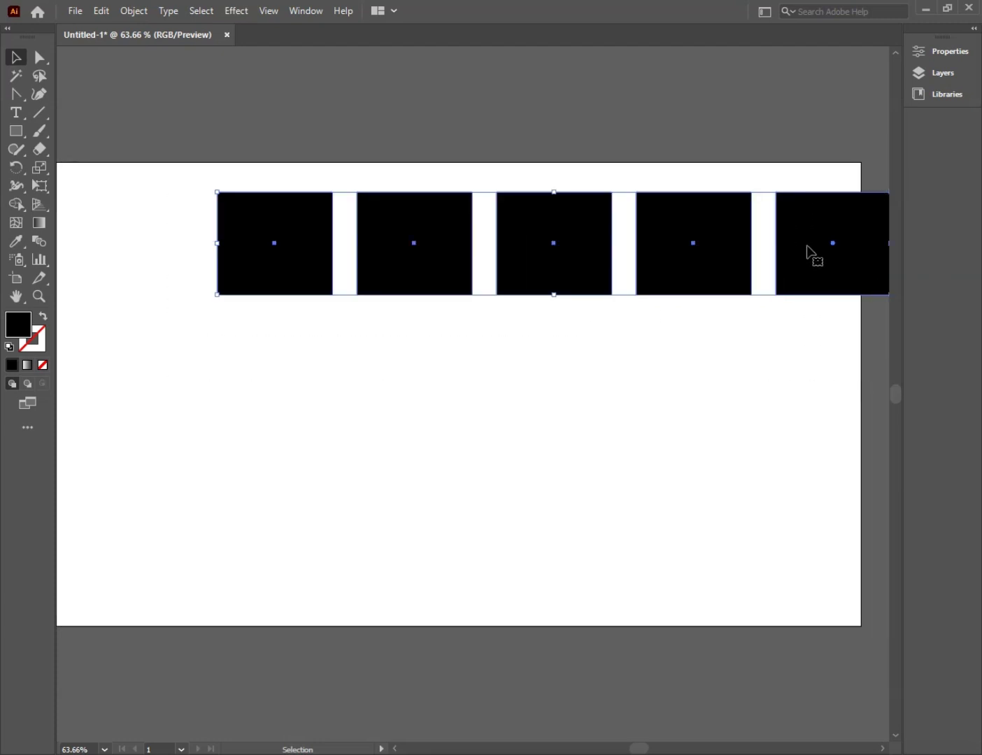
pyautogui.moveTo(805, 245)
pyautogui.mouseDown()
pyautogui.moveTo(638, 271)
pyautogui.moveTo(653, 263)
pyautogui.mouseUp()
pyautogui.moveTo(503, 243); pyautogui.dragTo(624, 280)
# Fill the first square brown with hex A0581D
pyautogui.click(560, 357)
pyautogui.click(174, 258)
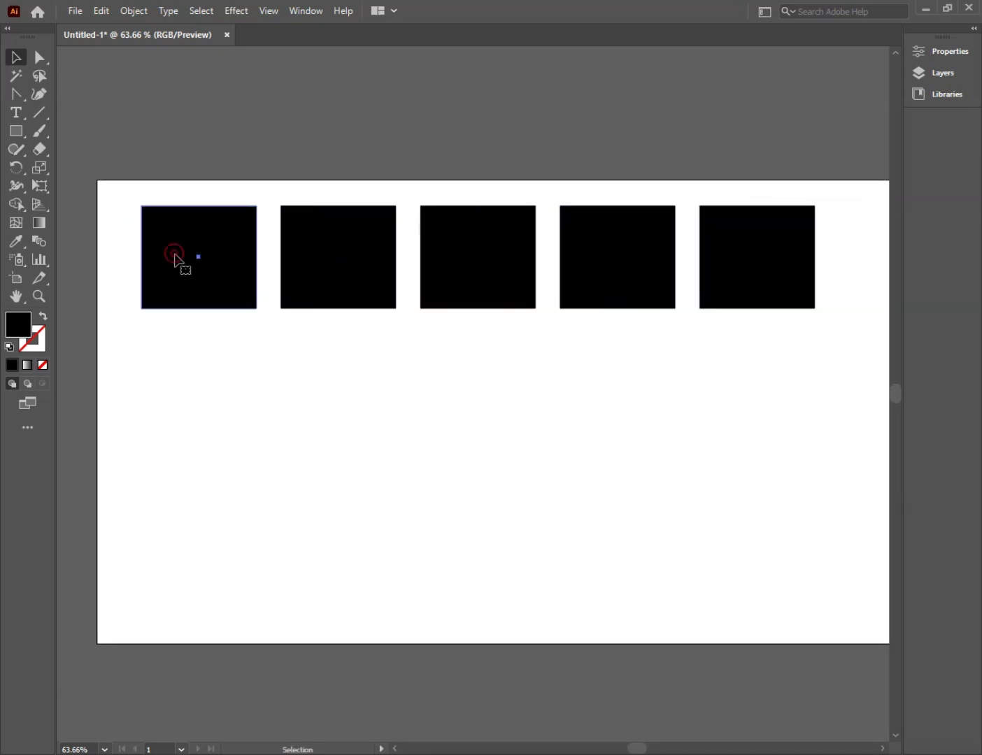
pyautogui.doubleClick(19, 325)
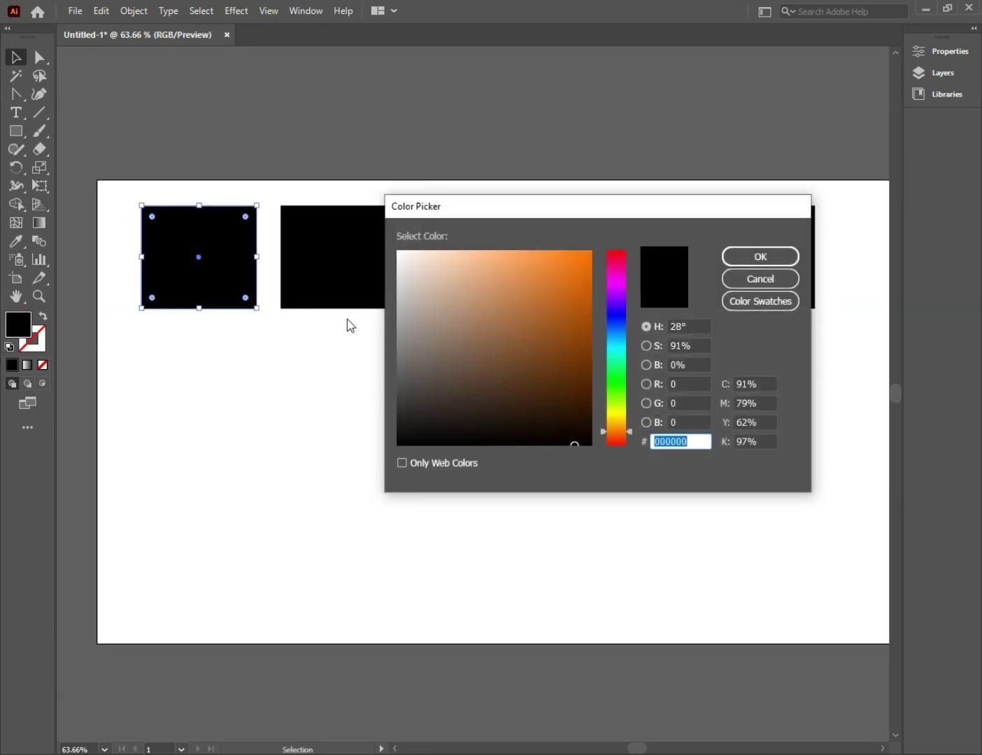
pyautogui.write('A0581D')
pyautogui.click(734, 256)
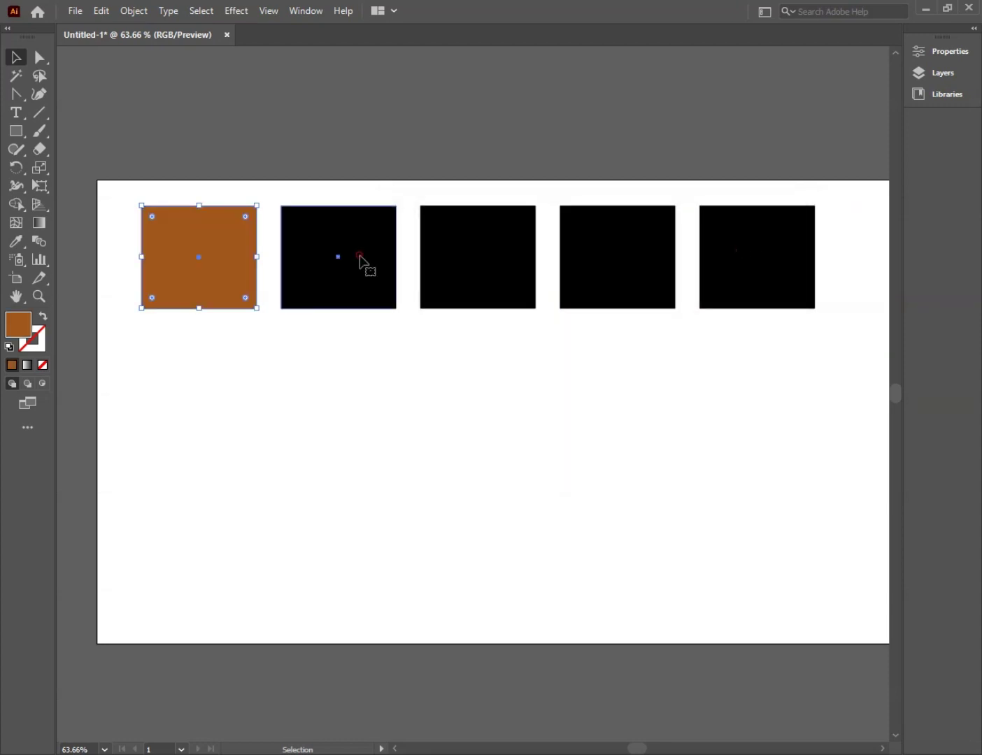
# Fill the second square a deep blue
pyautogui.click(362, 264)
pyautogui.doubleClick(19, 325)
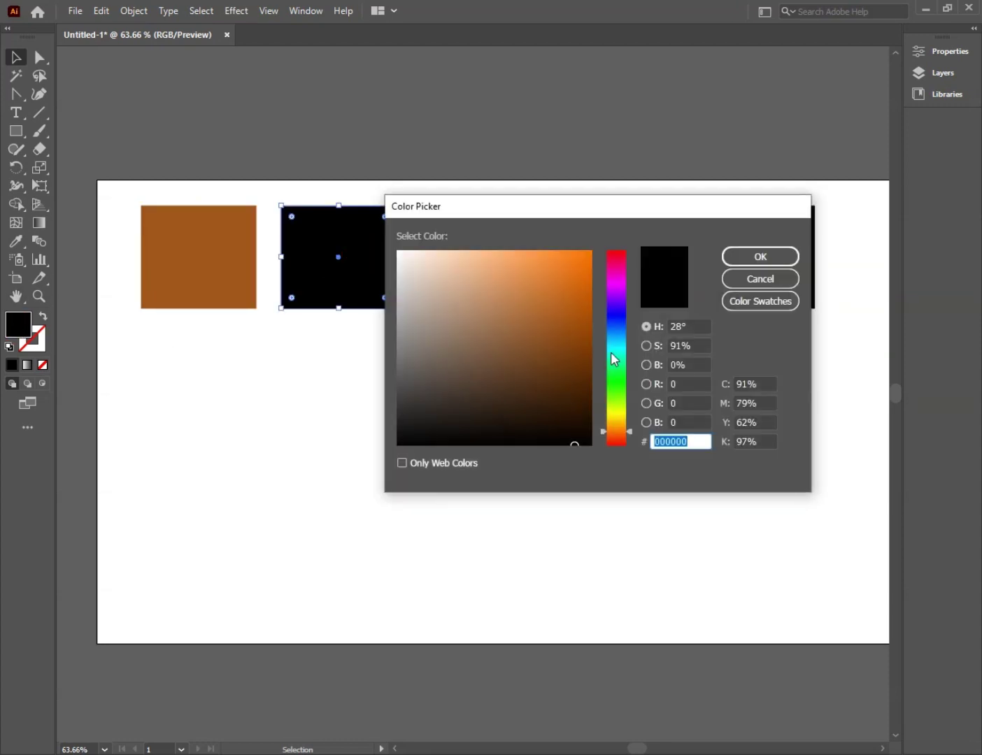
pyautogui.moveTo(610, 352); pyautogui.dragTo(613, 323)
pyautogui.click(564, 304)
pyautogui.click(781, 267)
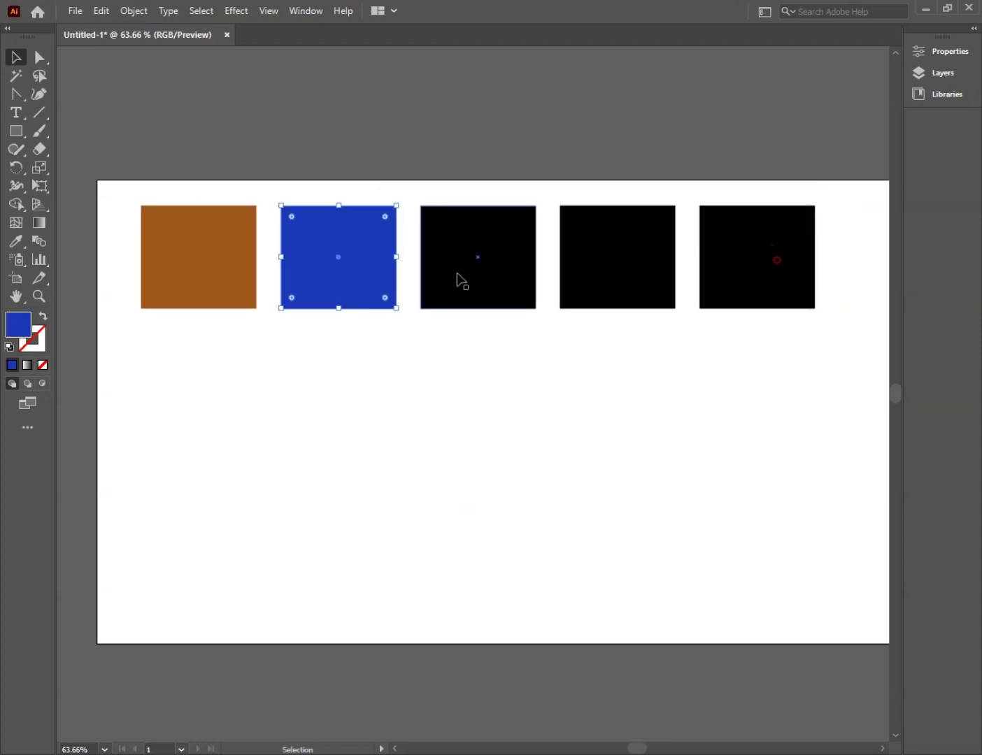
# Fill the third square bright yellow (F9F908)
pyautogui.click(456, 274)
pyautogui.doubleClick(18, 325)
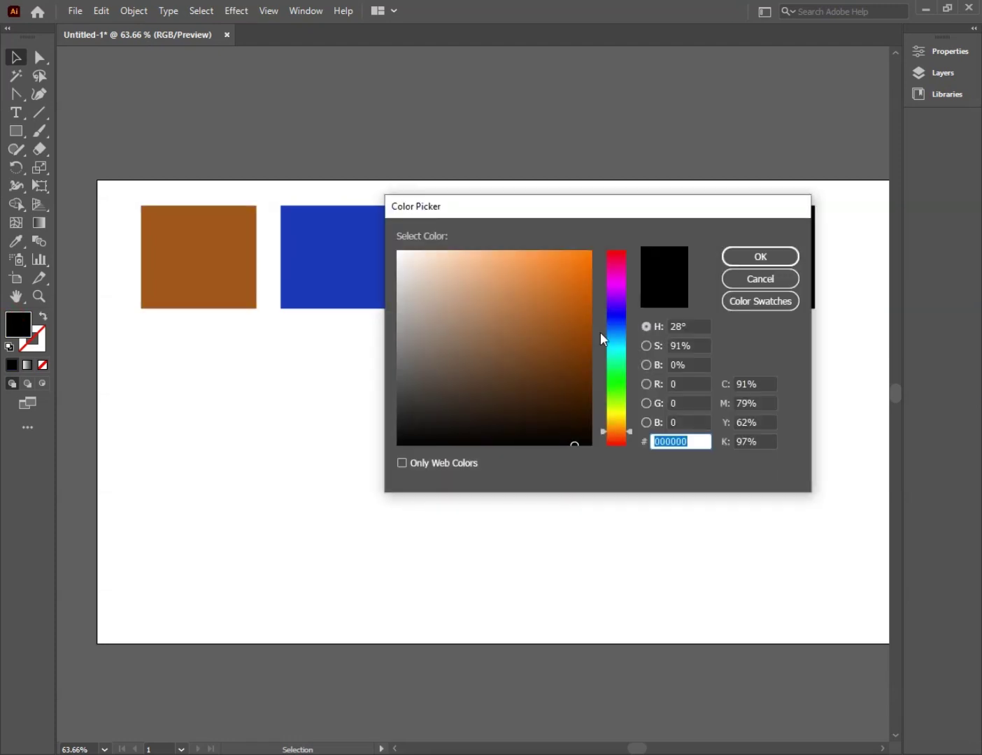
pyautogui.click(613, 395)
pyautogui.moveTo(568, 291); pyautogui.dragTo(588, 254)
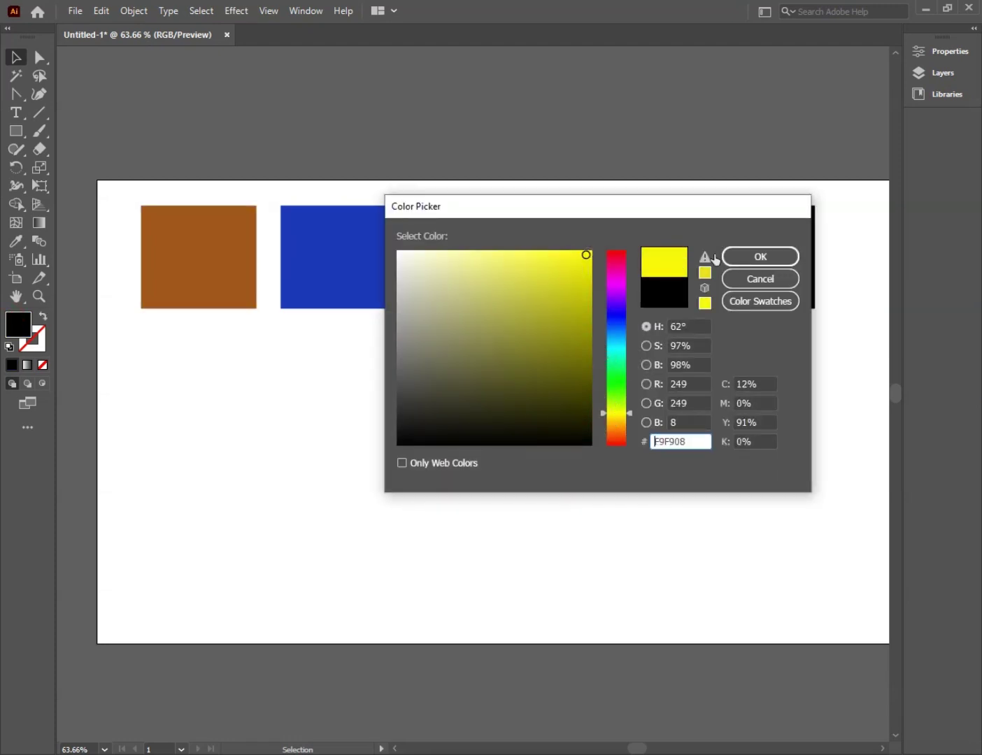
pyautogui.click(760, 257)
# Fill the fourth square purple (680AEF) and select all five squares
pyautogui.click(606, 269)
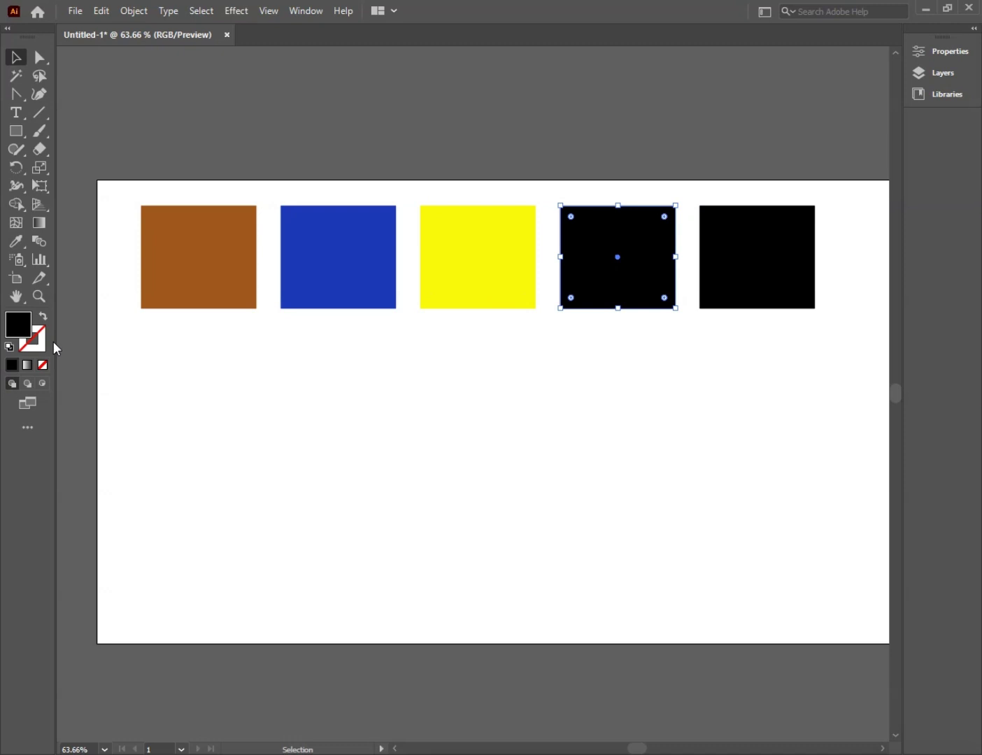
pyautogui.doubleClick(19, 326)
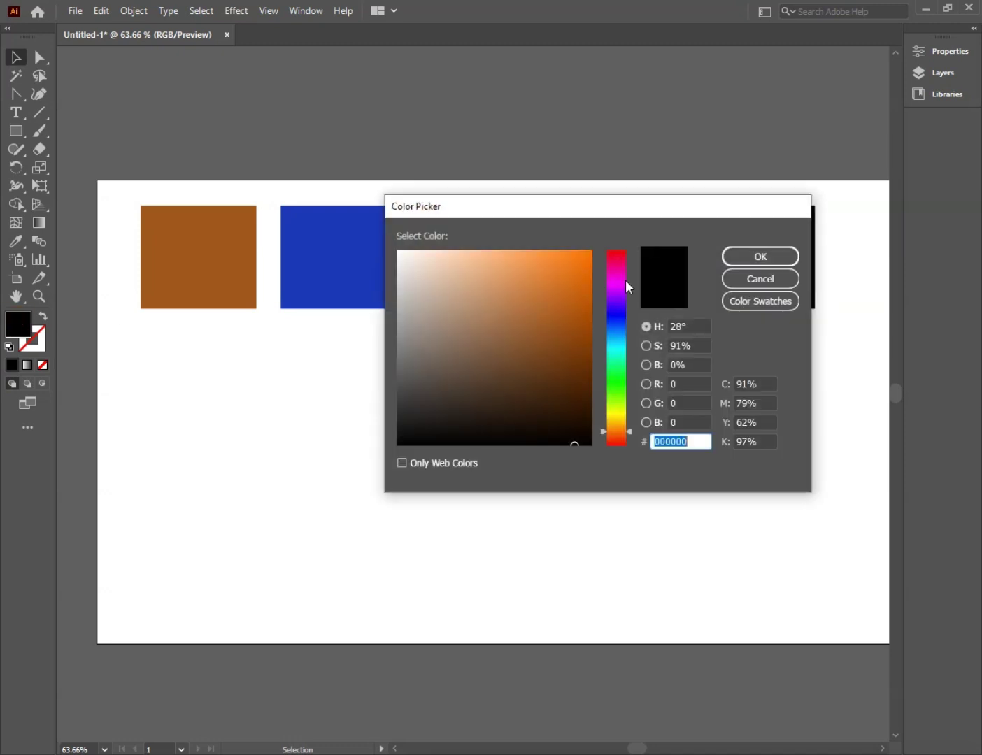
pyautogui.moveTo(625, 281)
pyautogui.mouseDown()
pyautogui.moveTo(623, 297)
pyautogui.moveTo(585, 263)
pyautogui.mouseUp()
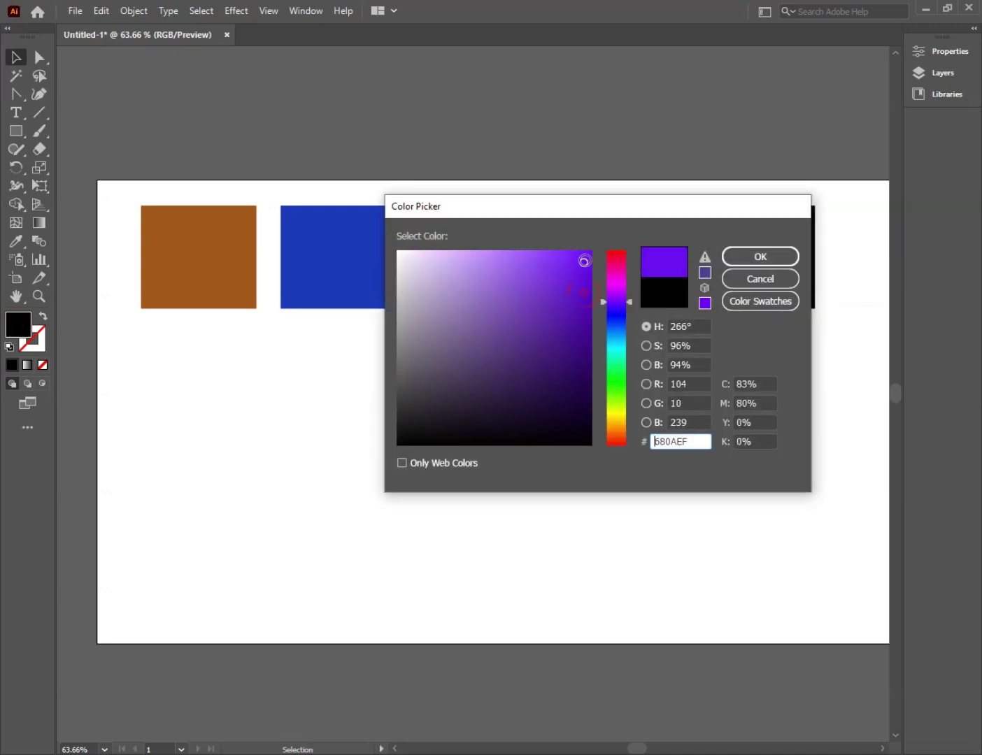
pyautogui.click(760, 257)
pyautogui.moveTo(167, 371)
pyautogui.mouseDown()
pyautogui.moveTo(688, 313)
pyautogui.moveTo(801, 280)
pyautogui.mouseUp()
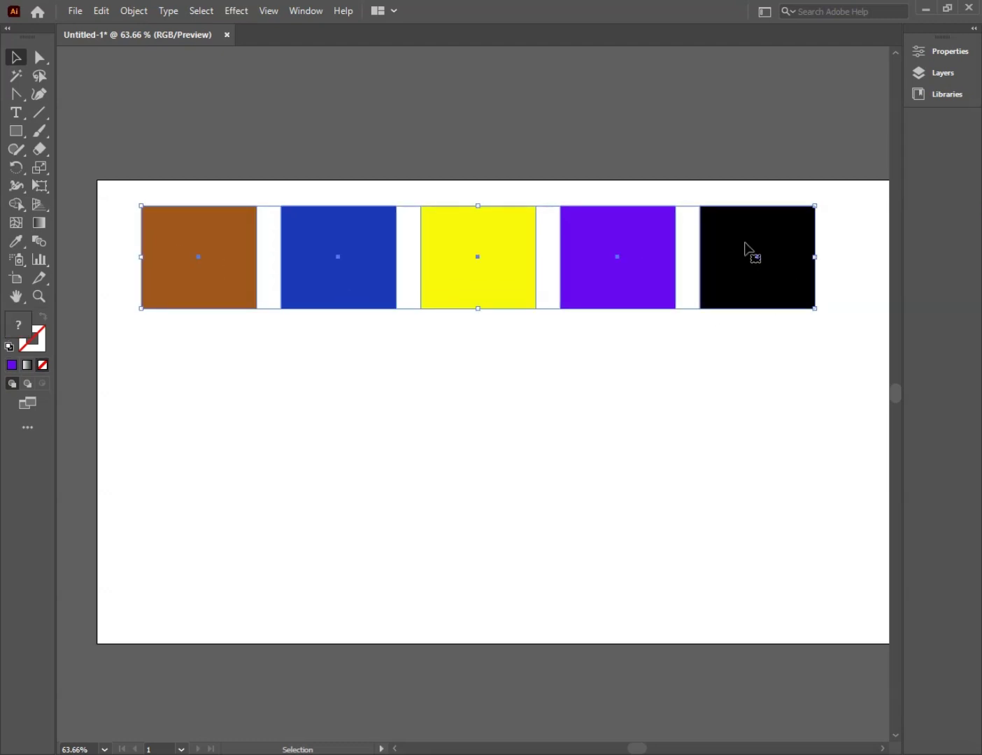
# Alt-drag a copy of the coloured row directly below the original
pyautogui.press('alt')
pyautogui.moveTo(735, 245); pyautogui.dragTo(734, 379)
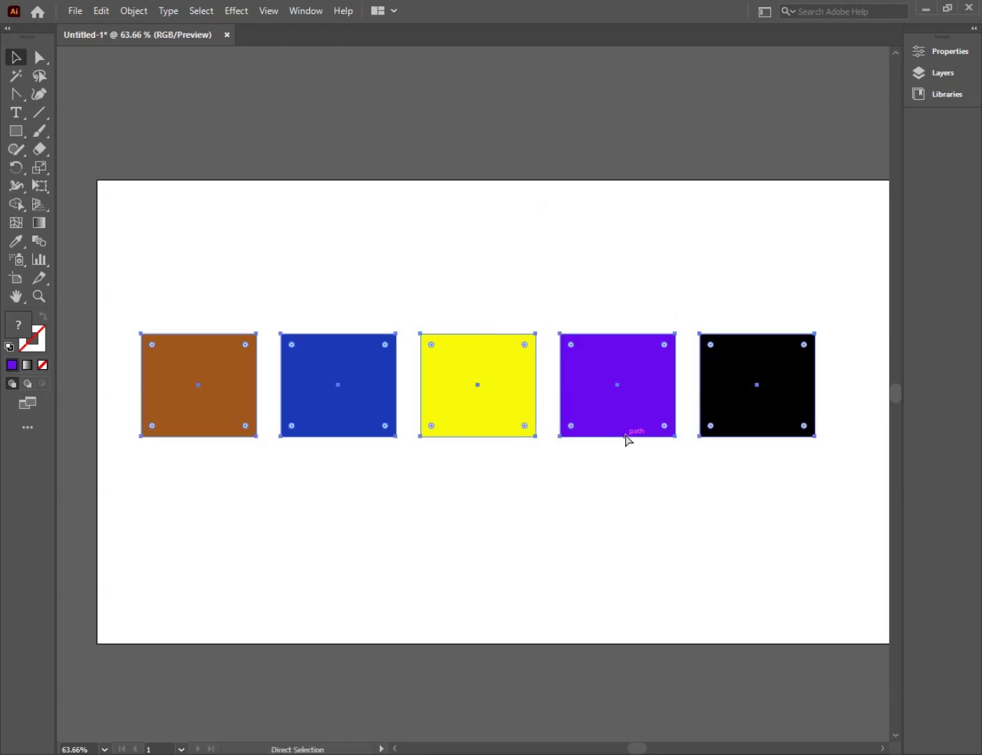
pyautogui.hotkey('ctrl', 'z')
pyautogui.moveTo(724, 301); pyautogui.dragTo(749, 397)
pyautogui.click(603, 471)
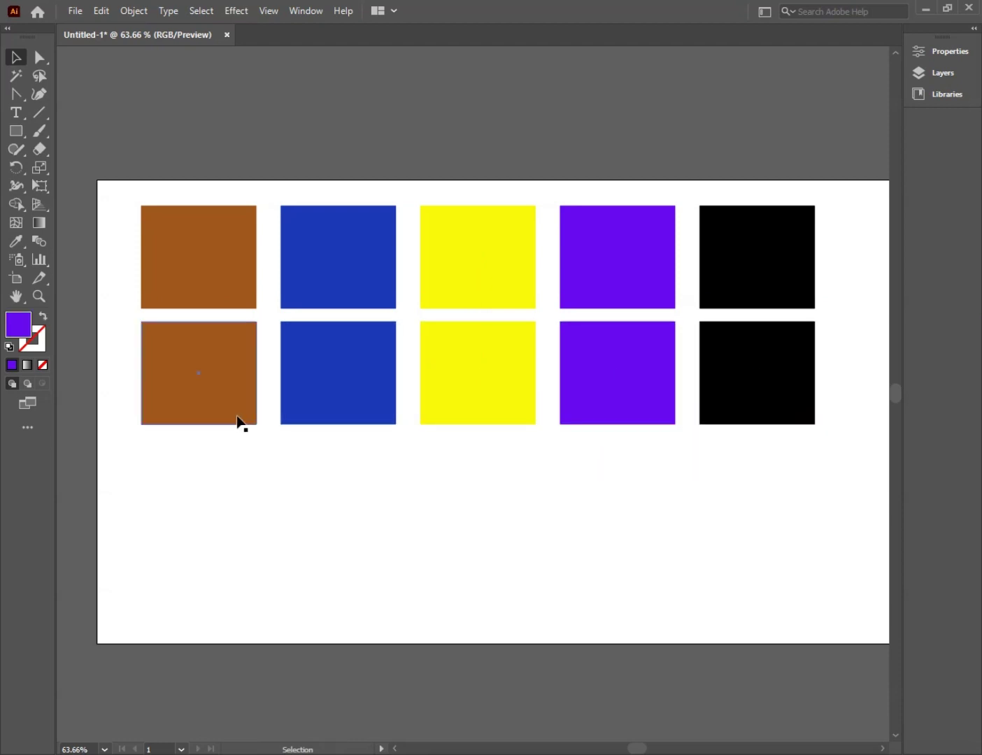
# Repeat the duplicate with Ctrl+D to complete a four-row grid of twenty squares
pyautogui.press('ctrl')
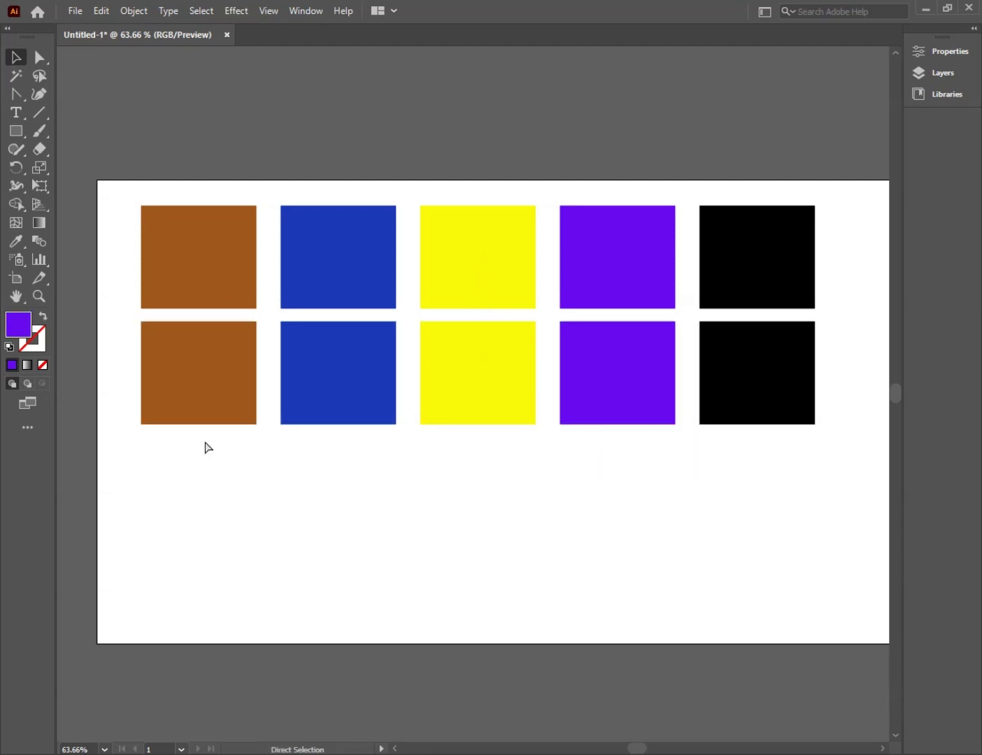
pyautogui.moveTo(202, 459)
pyautogui.mouseDown()
pyautogui.moveTo(788, 388)
pyautogui.moveTo(749, 511)
pyautogui.mouseUp()
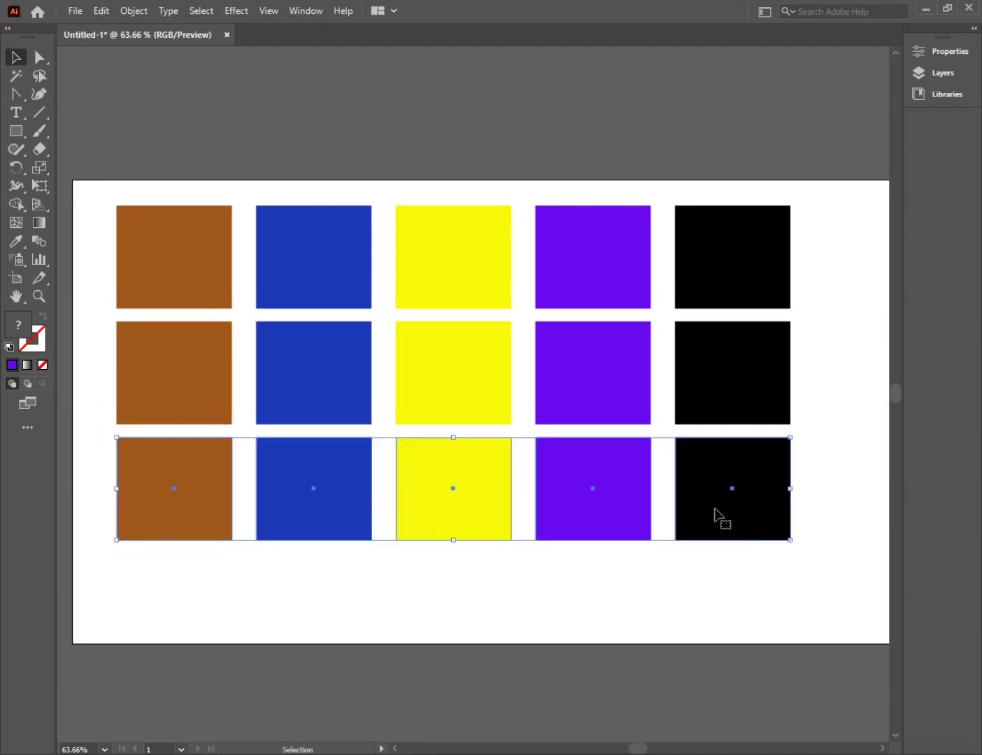
pyautogui.hotkey('ctrl', 'd')
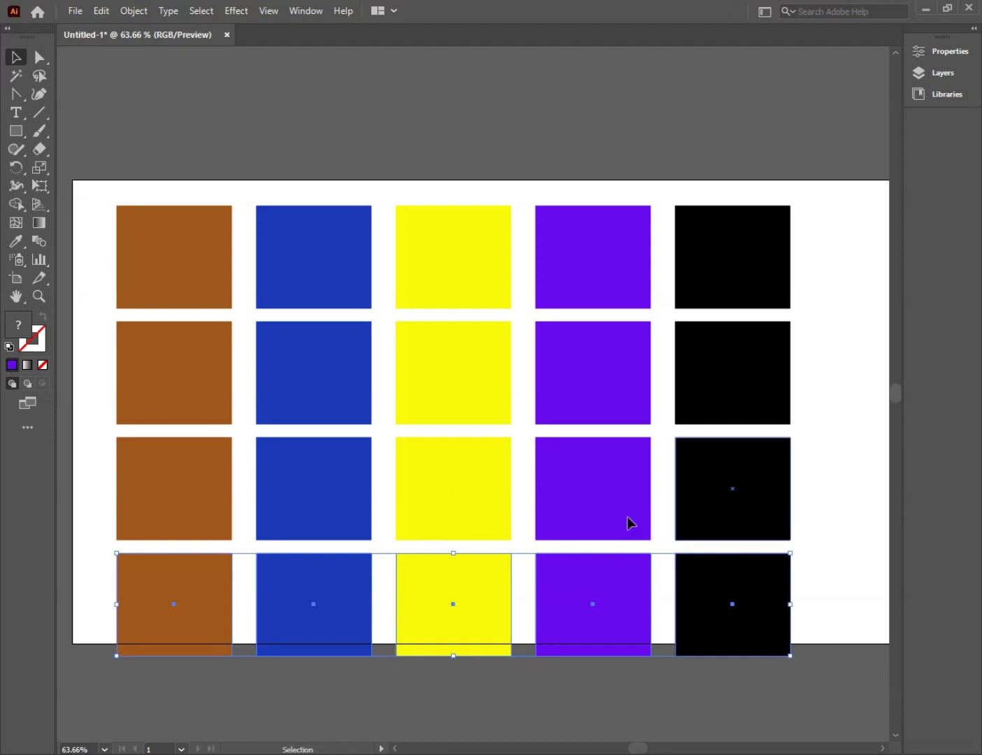
pyautogui.moveTo(114, 200)
pyautogui.mouseDown()
pyautogui.moveTo(788, 686)
pyautogui.moveTo(776, 635)
pyautogui.moveTo(750, 611)
pyautogui.mouseUp()
pyautogui.click(424, 163)
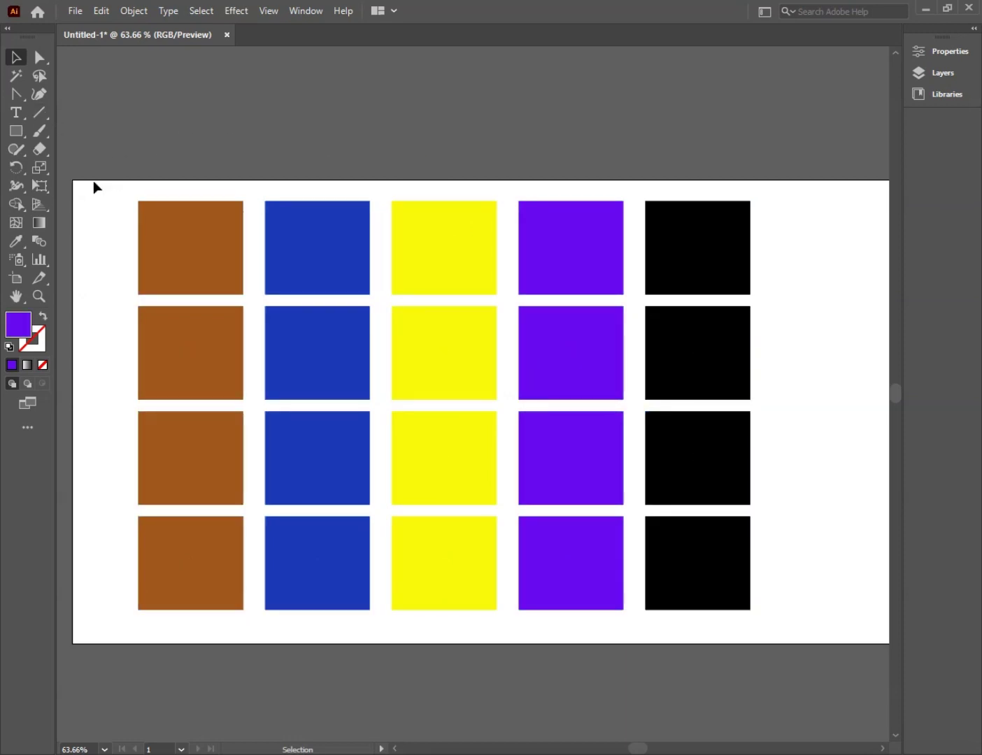
# Magic Wand-select the four purple squares in the fourth column and fill them bright green
pyautogui.click(12, 84)
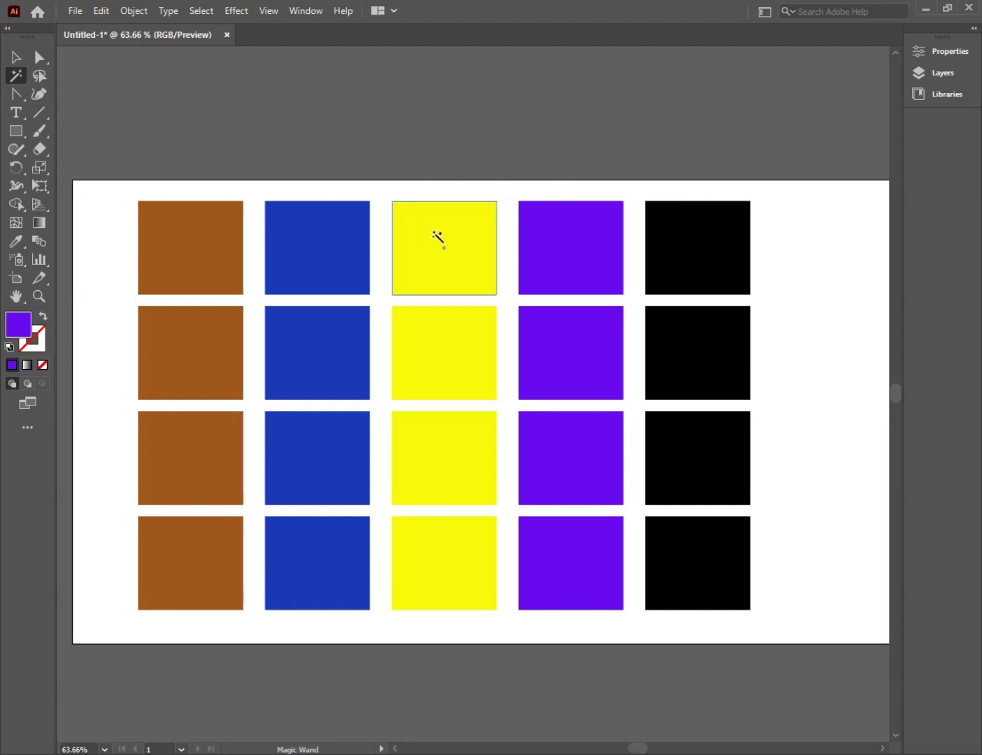
pyautogui.click(462, 435)
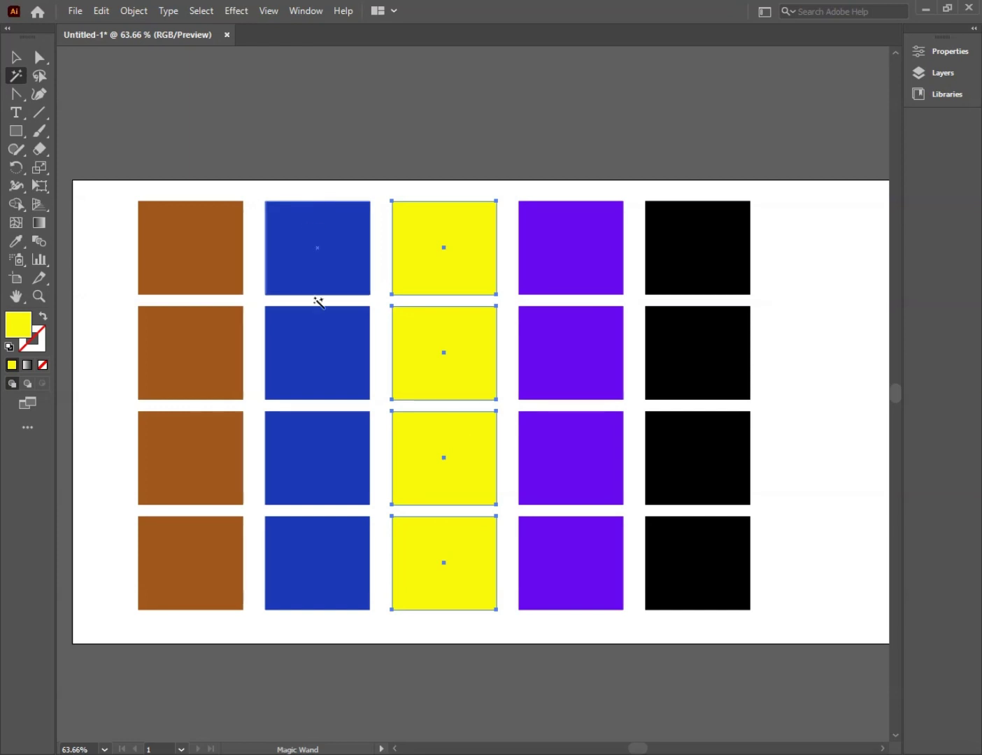
pyautogui.click(316, 378)
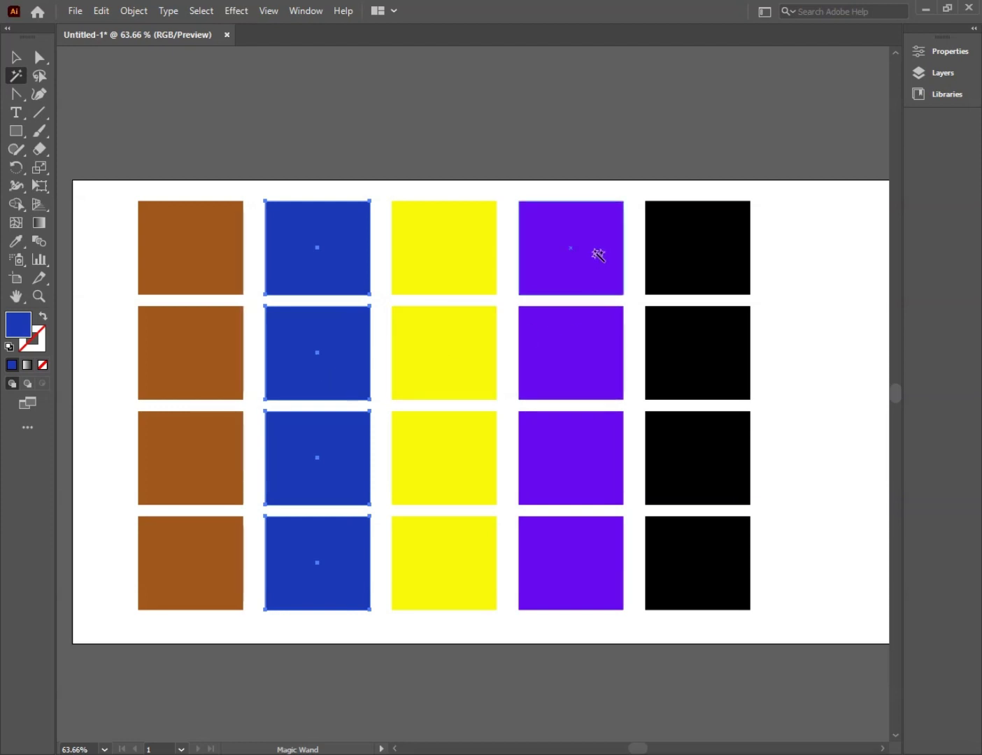
pyautogui.click(597, 256)
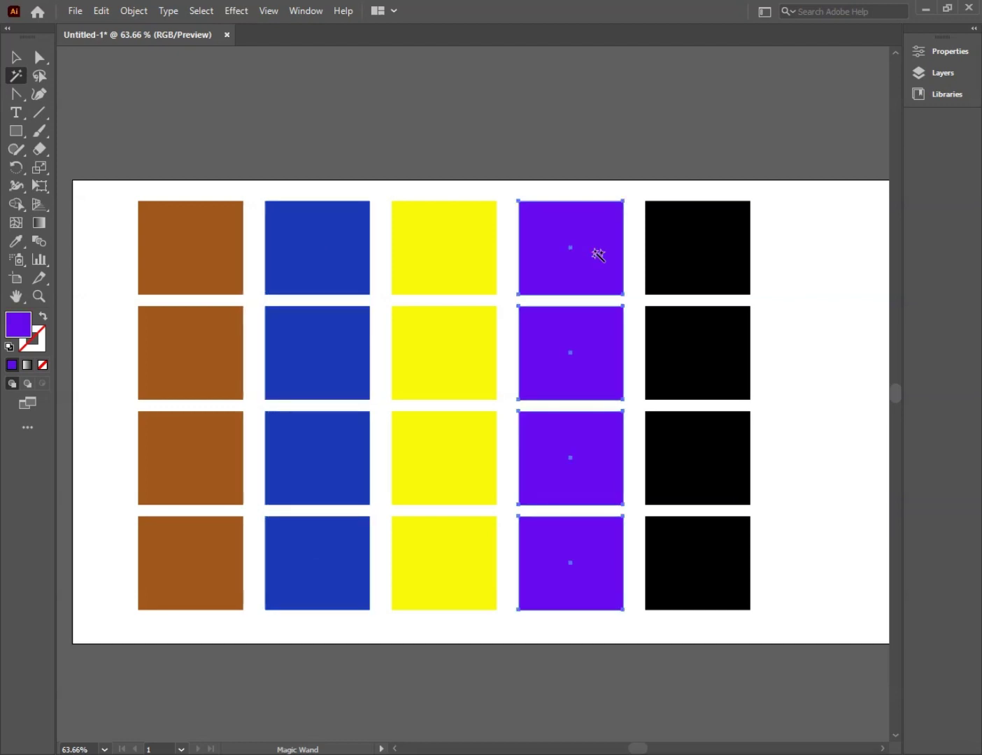
pyautogui.doubleClick(18, 328)
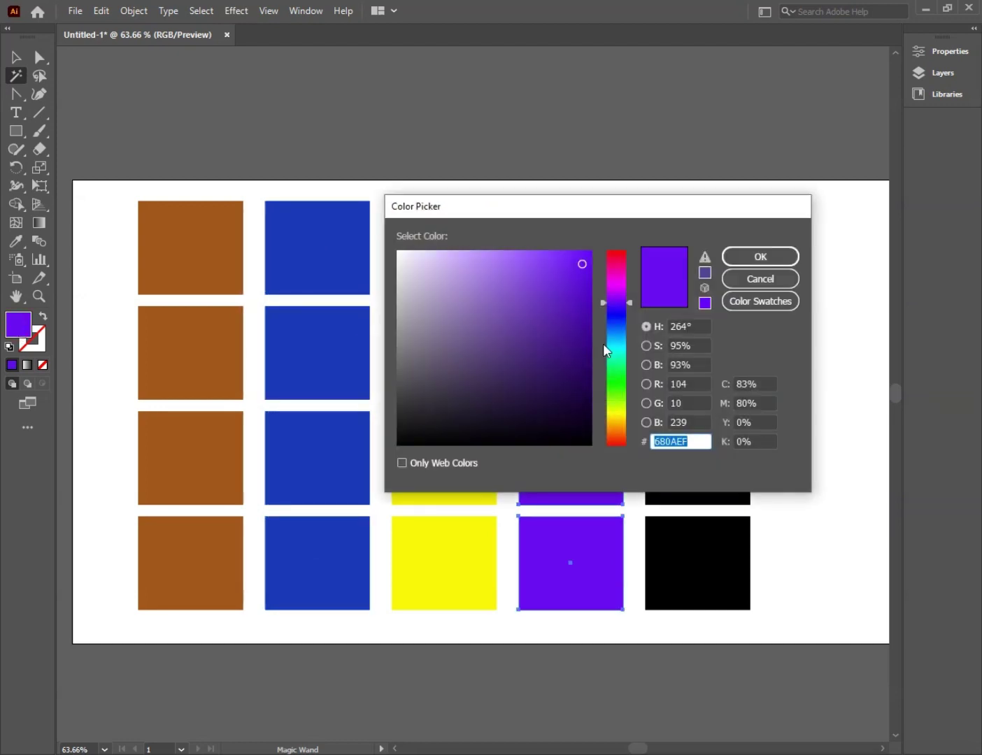
pyautogui.moveTo(606, 344); pyautogui.dragTo(624, 387)
pyautogui.click(733, 257)
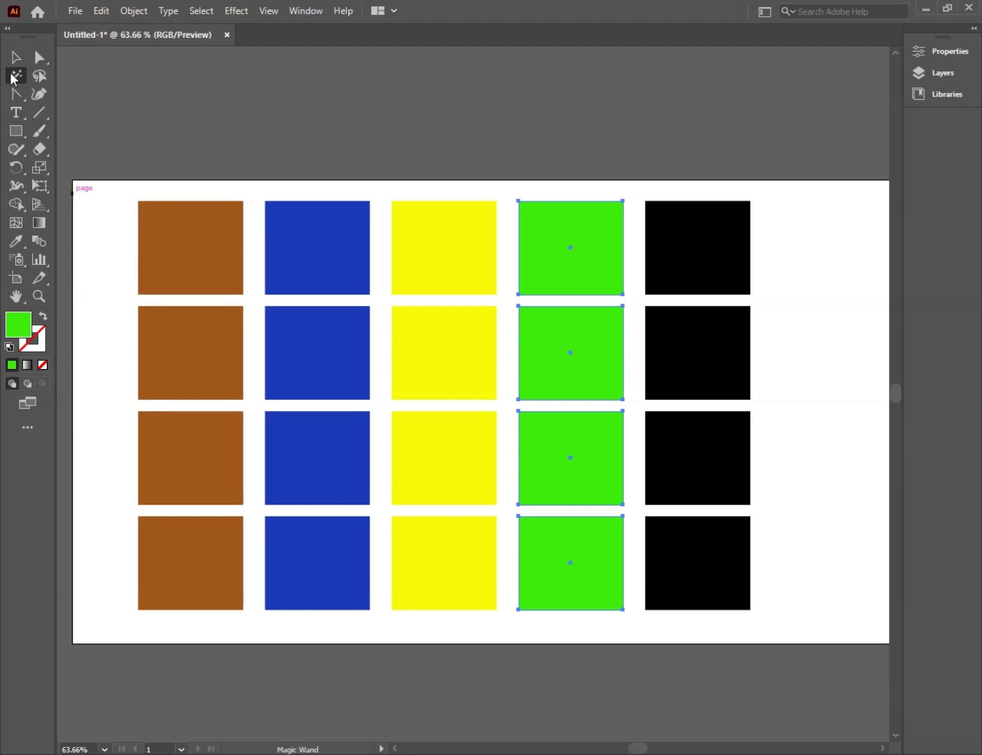
# Magic Wand-select the brown squares and change their fill to bright red
pyautogui.click(230, 350)
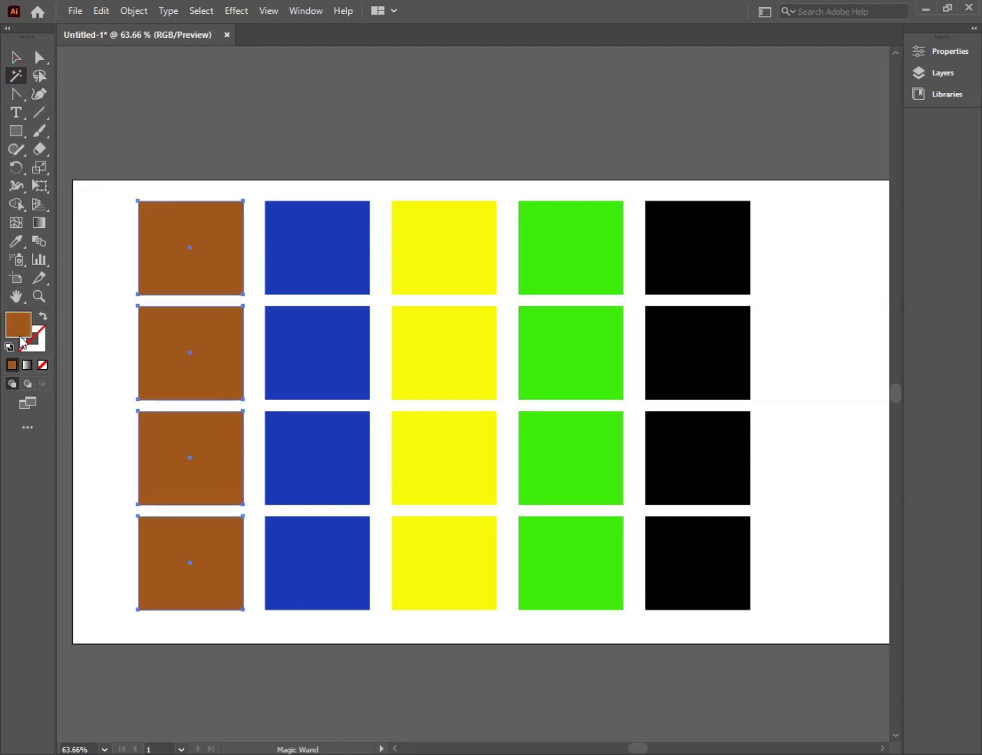
pyautogui.doubleClick(21, 335)
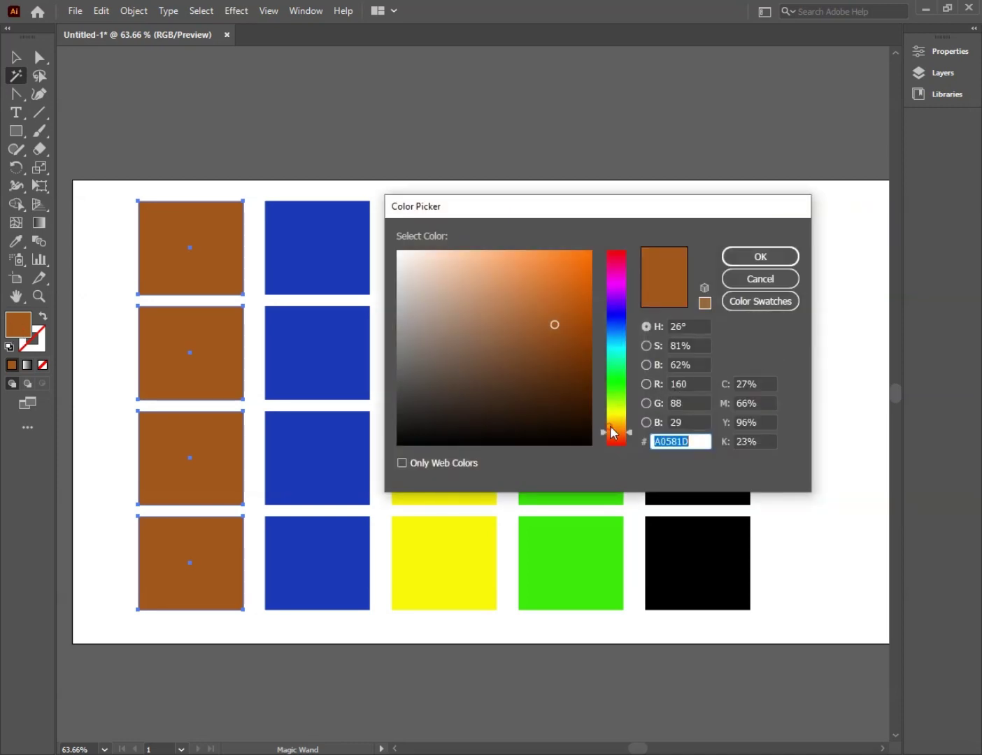
pyautogui.moveTo(612, 432); pyautogui.dragTo(614, 446)
pyautogui.moveTo(580, 291); pyautogui.dragTo(589, 272)
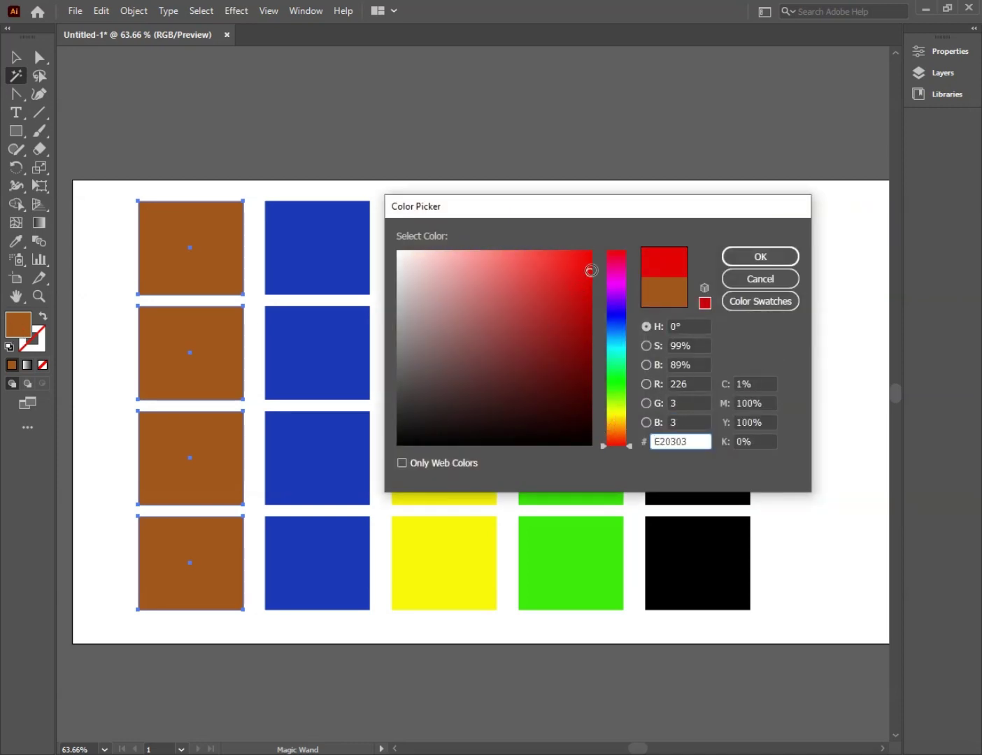
pyautogui.click(760, 257)
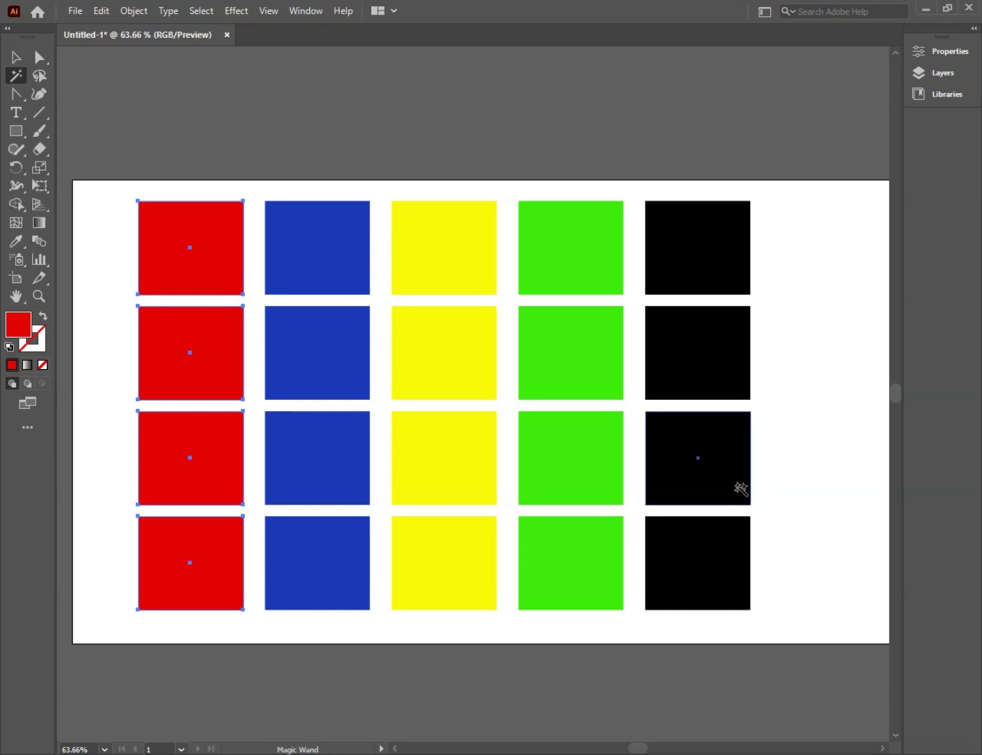
# Magic Wand-select the black squares and fill them purple with hex 825BB5
pyautogui.click(701, 479)
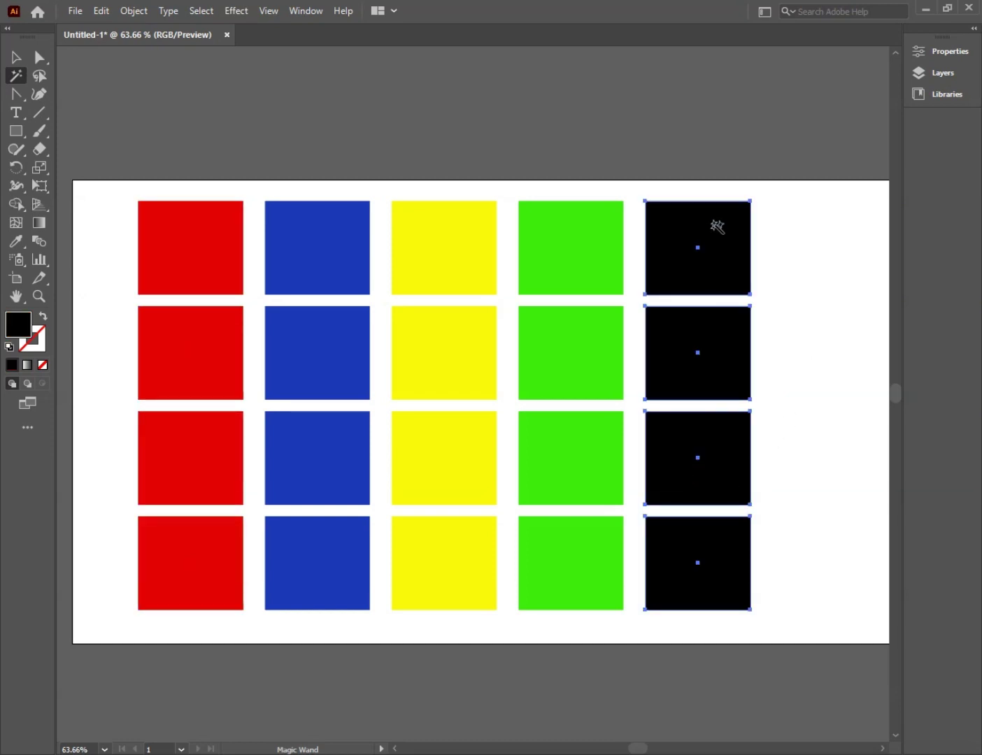
pyautogui.doubleClick(12, 334)
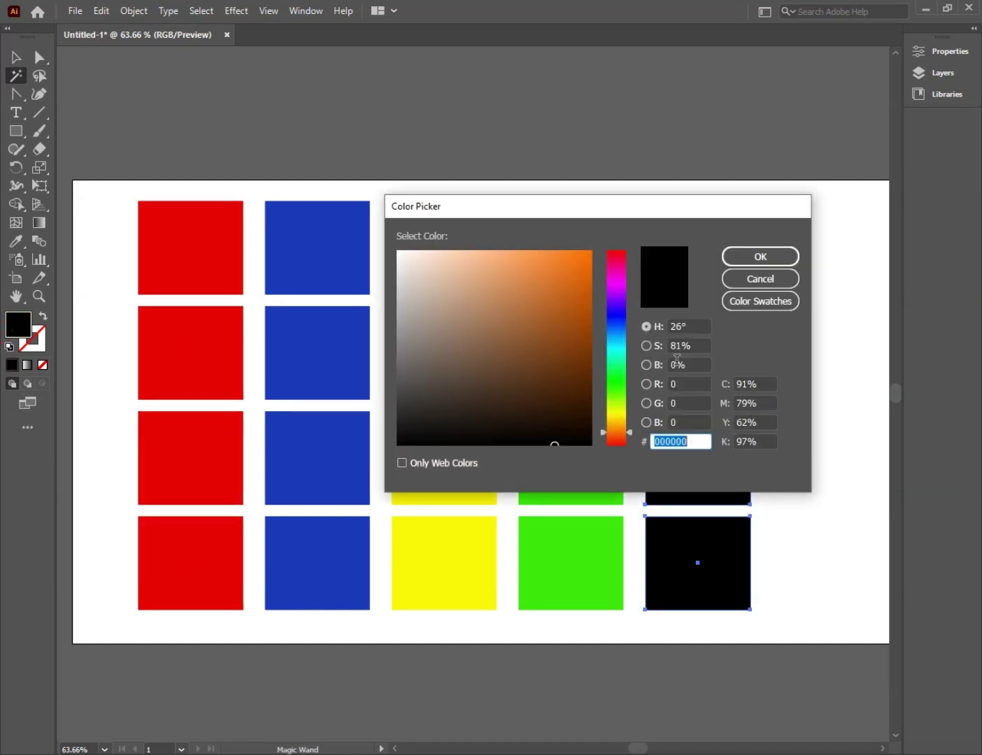
pyautogui.moveTo(620, 368); pyautogui.dragTo(618, 319)
pyautogui.moveTo(608, 377); pyautogui.dragTo(613, 299)
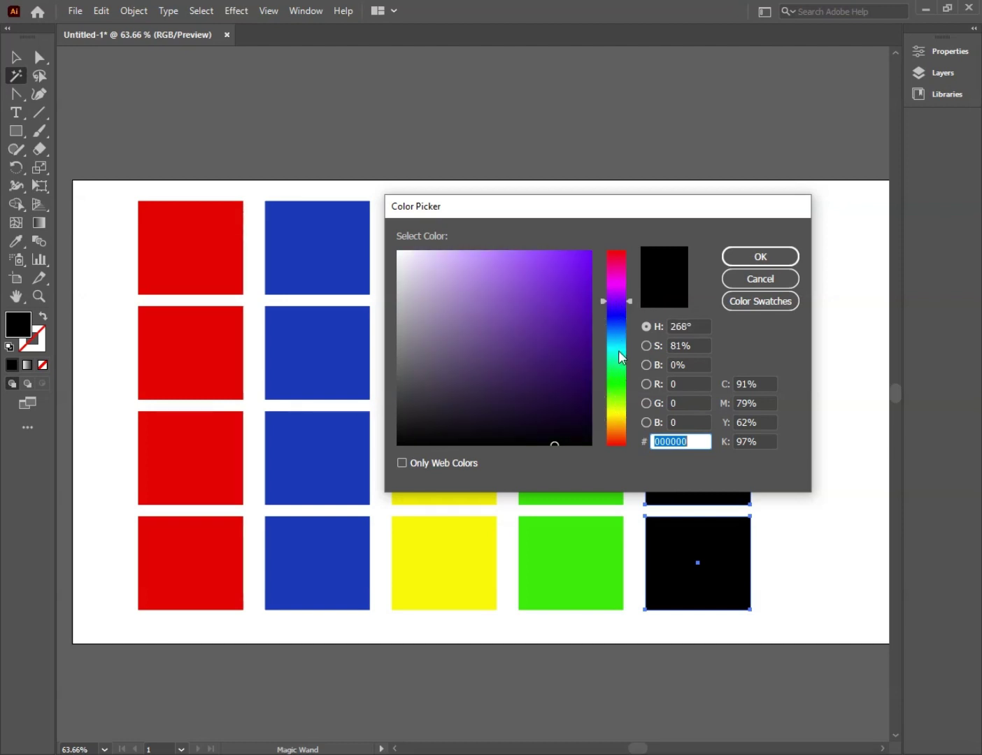
pyautogui.write('825BB5')
pyautogui.click(760, 255)
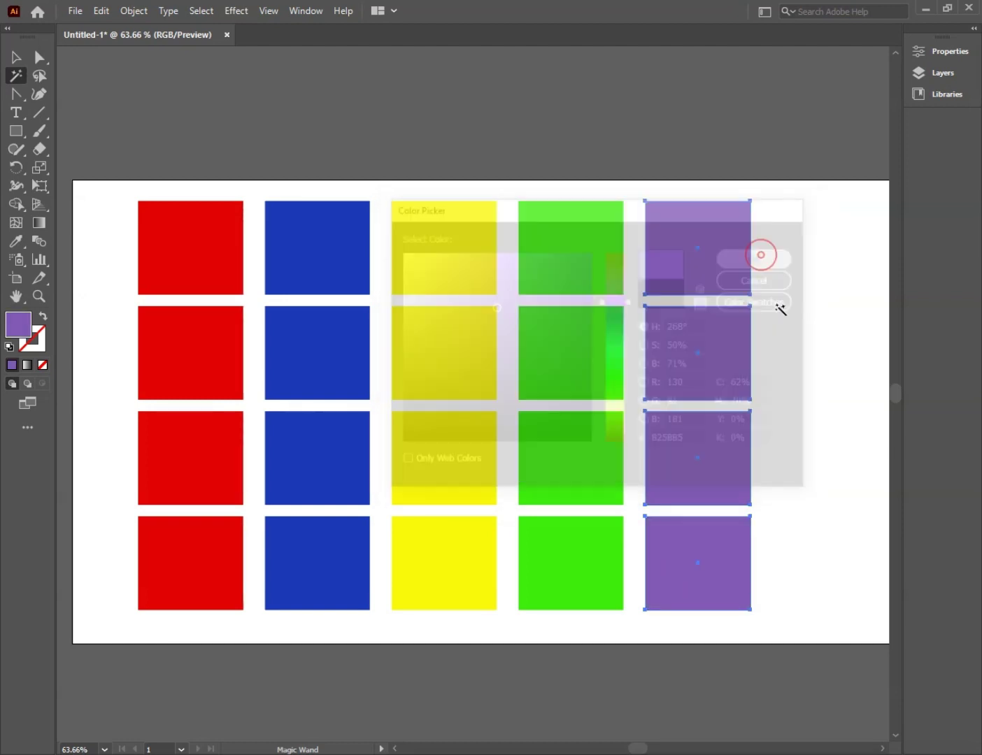
# Marquee-select the whole five-column grid with the Selection tool
pyautogui.click(15, 57)
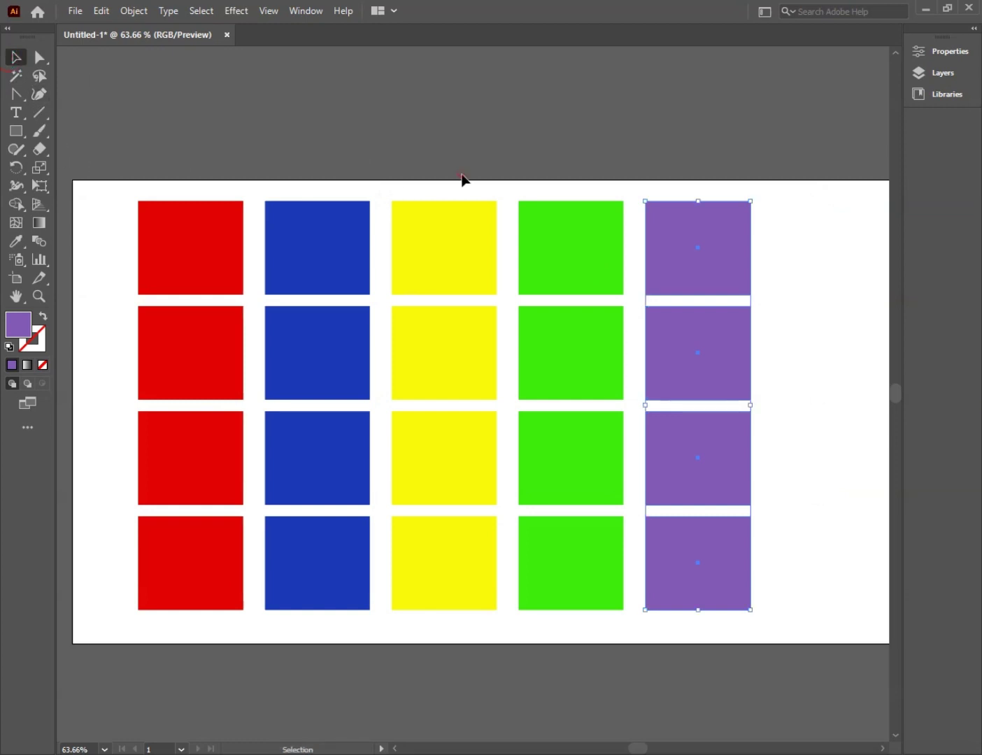
pyautogui.click(465, 179)
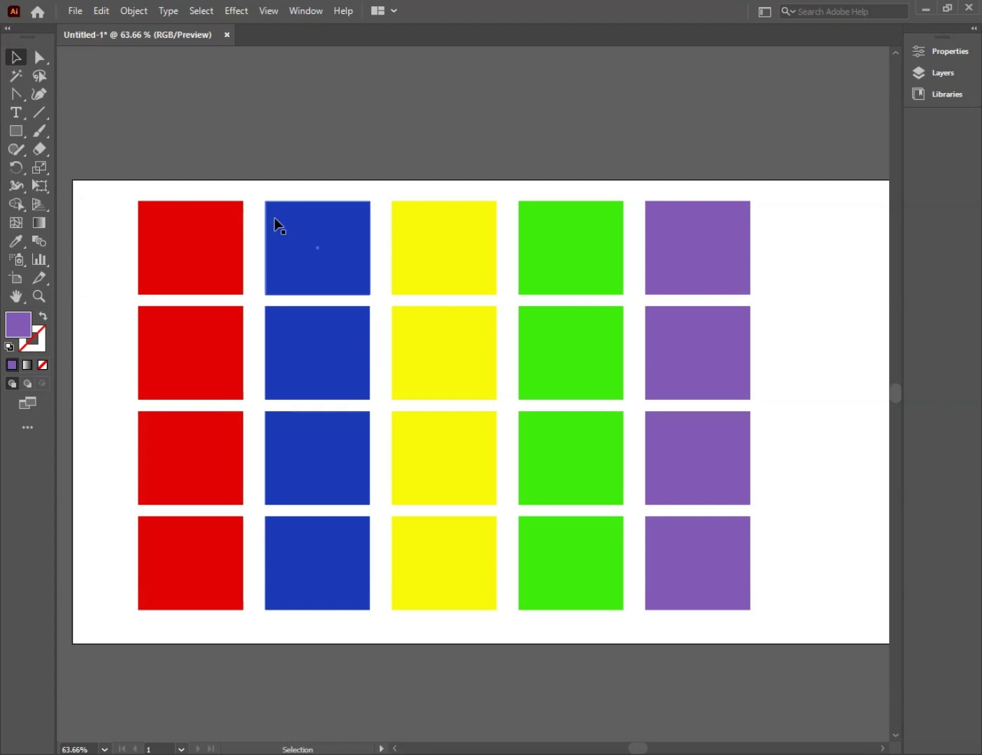
pyautogui.moveTo(127, 161); pyautogui.dragTo(819, 638)
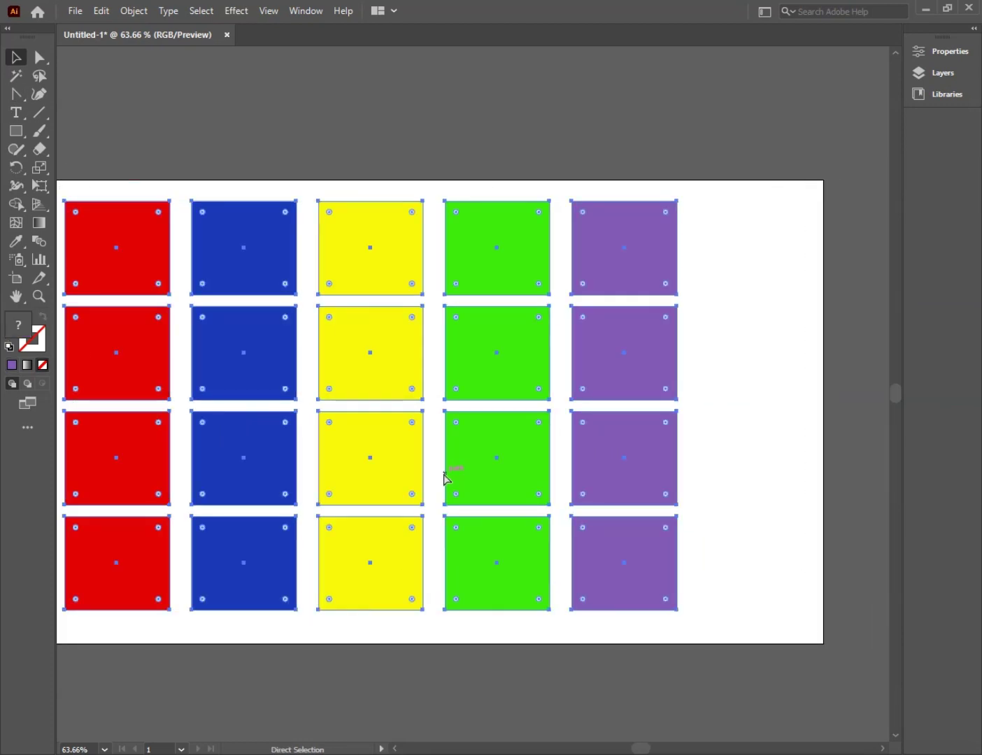
pyautogui.hscroll(-2, 441, 472)
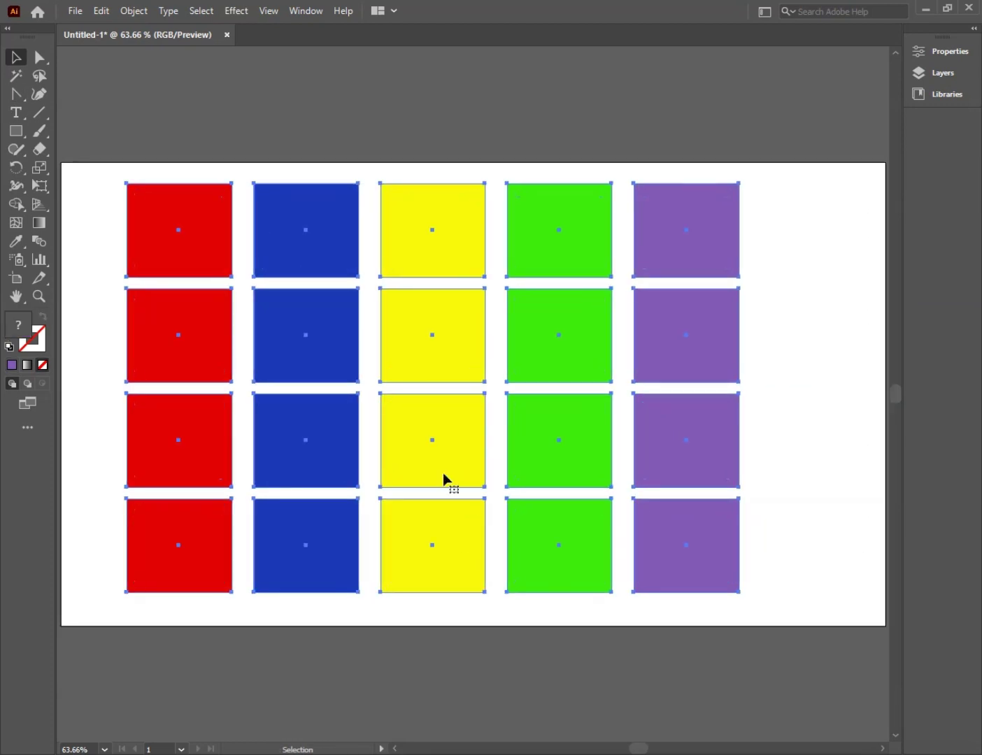
# Marquee-select all twenty coloured squares and delete them
pyautogui.click(111, 114)
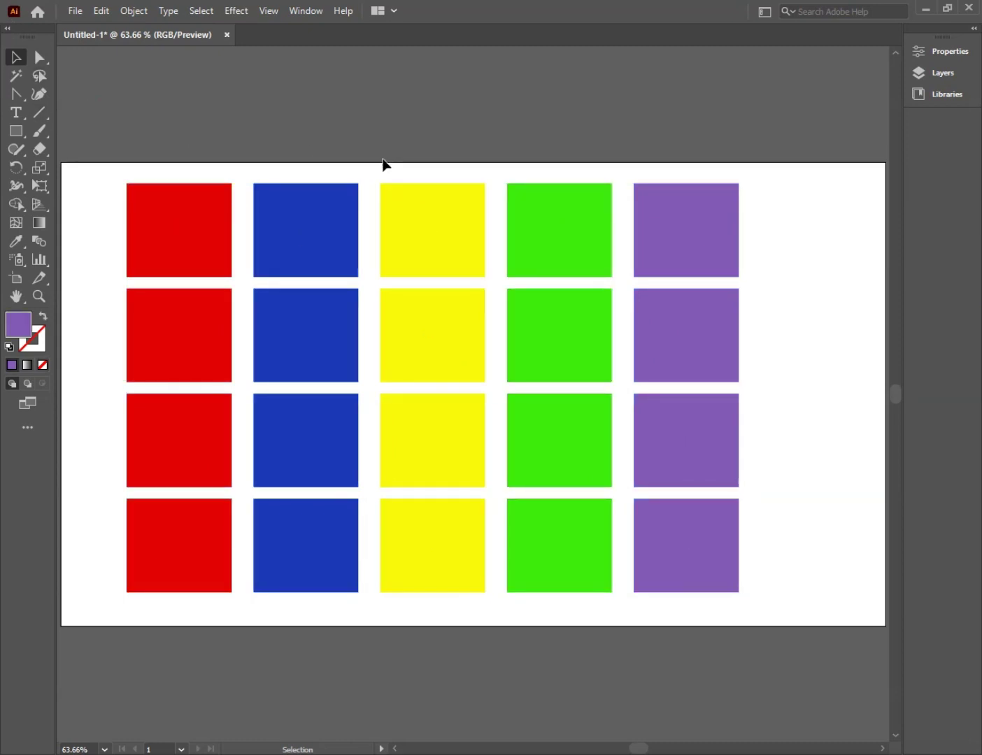
pyautogui.press('y')
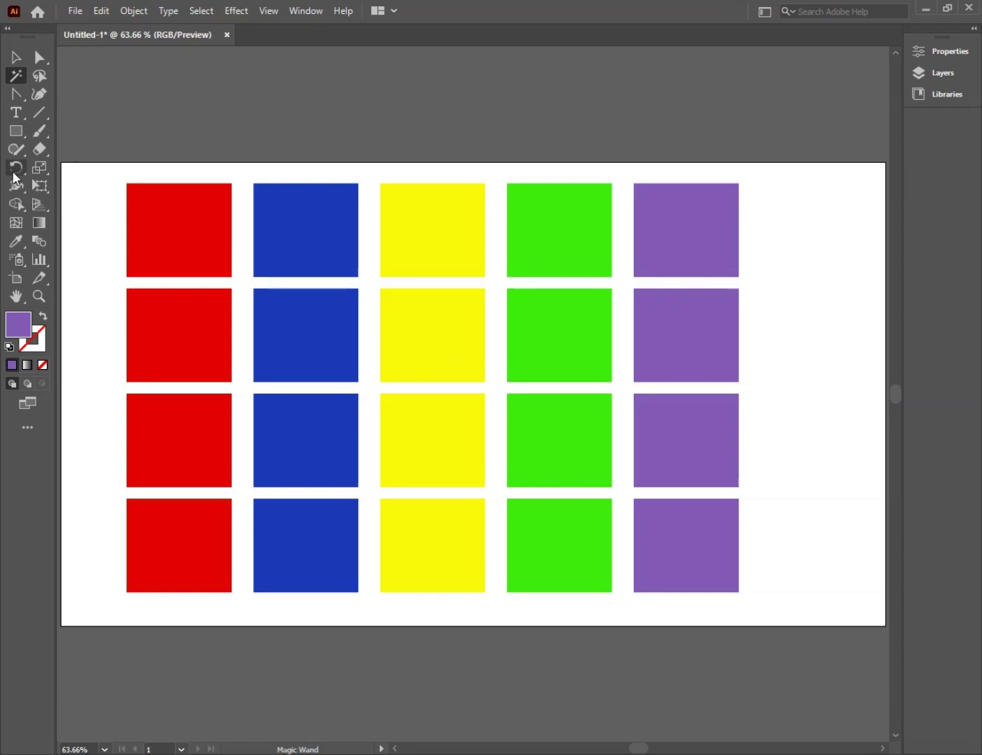
pyautogui.moveTo(113, 166); pyautogui.dragTo(769, 624)
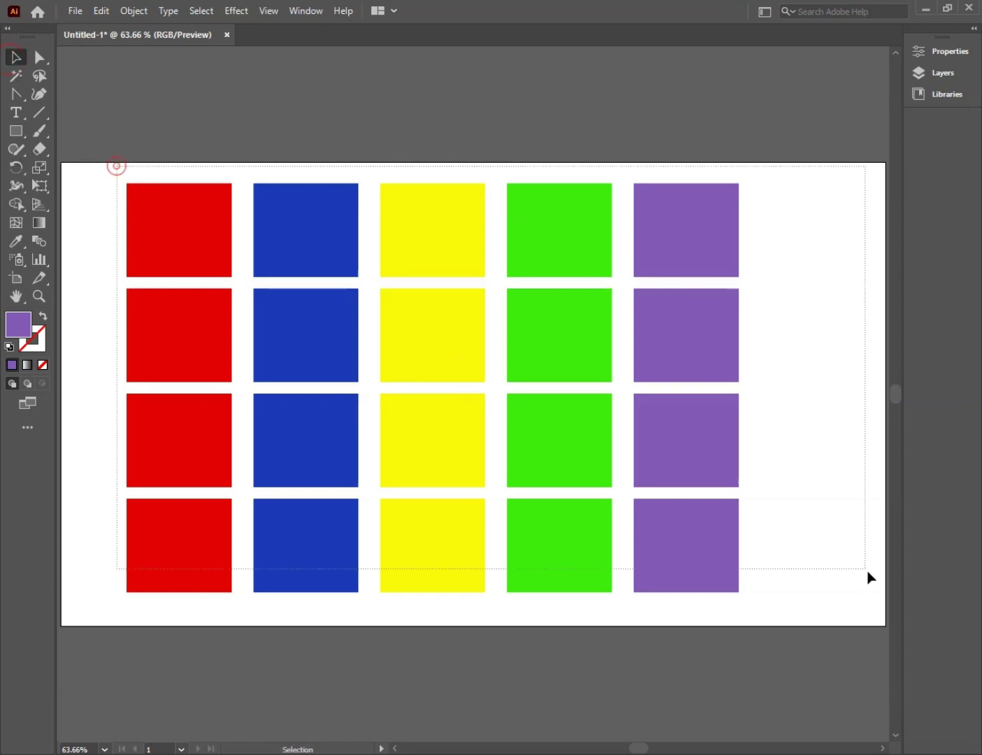
pyautogui.press('Delete')
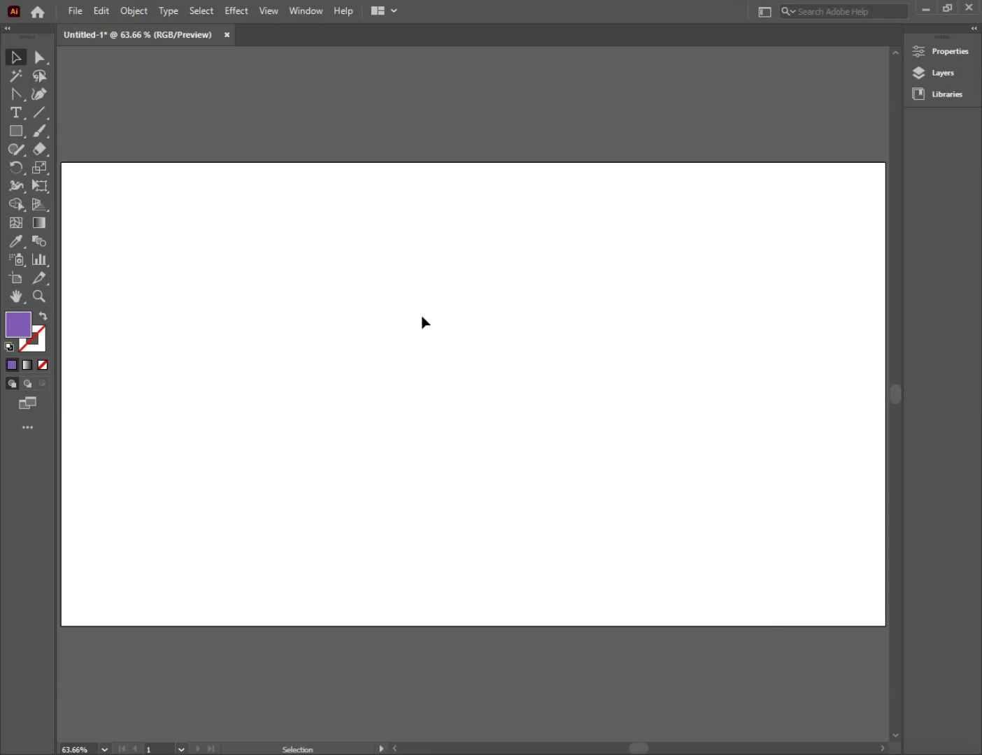
# Draw a large purple square and move it onto the left side of the artboard
pyautogui.press('m')
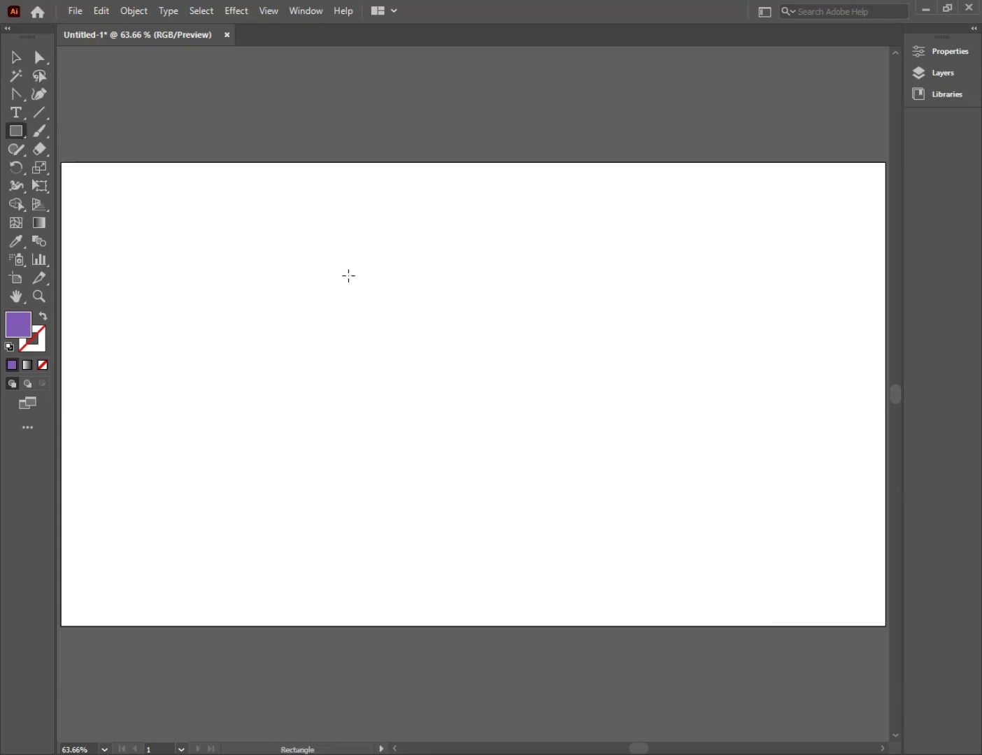
pyautogui.moveTo(354, 276); pyautogui.dragTo(517, 448)
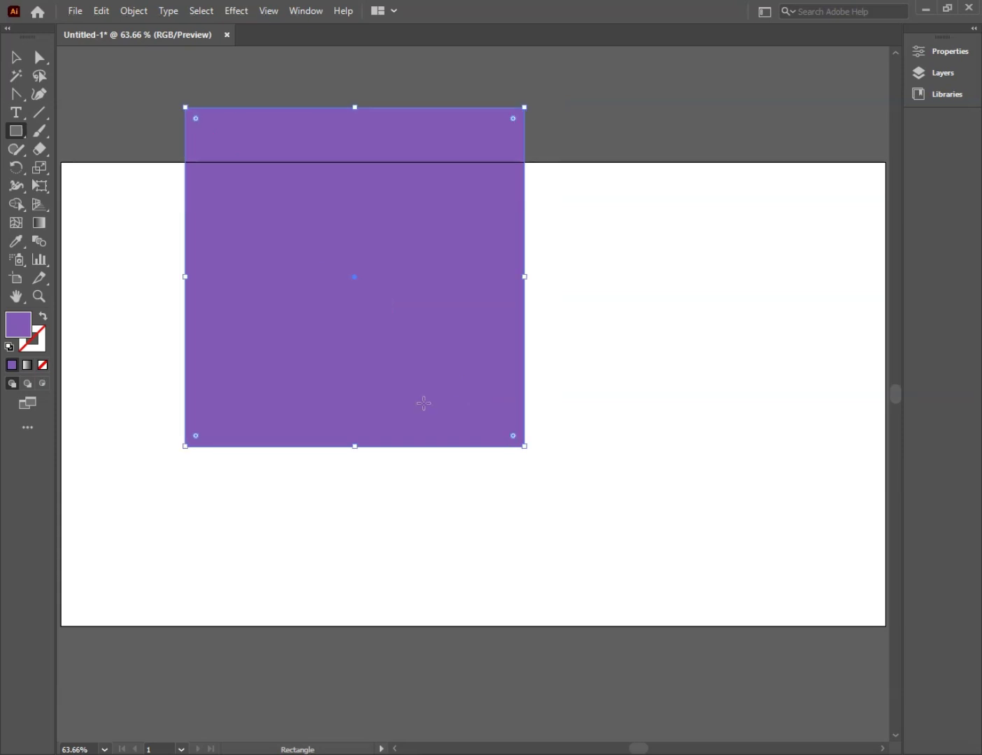
pyautogui.press('v')
pyautogui.moveTo(384, 323); pyautogui.dragTo(418, 432)
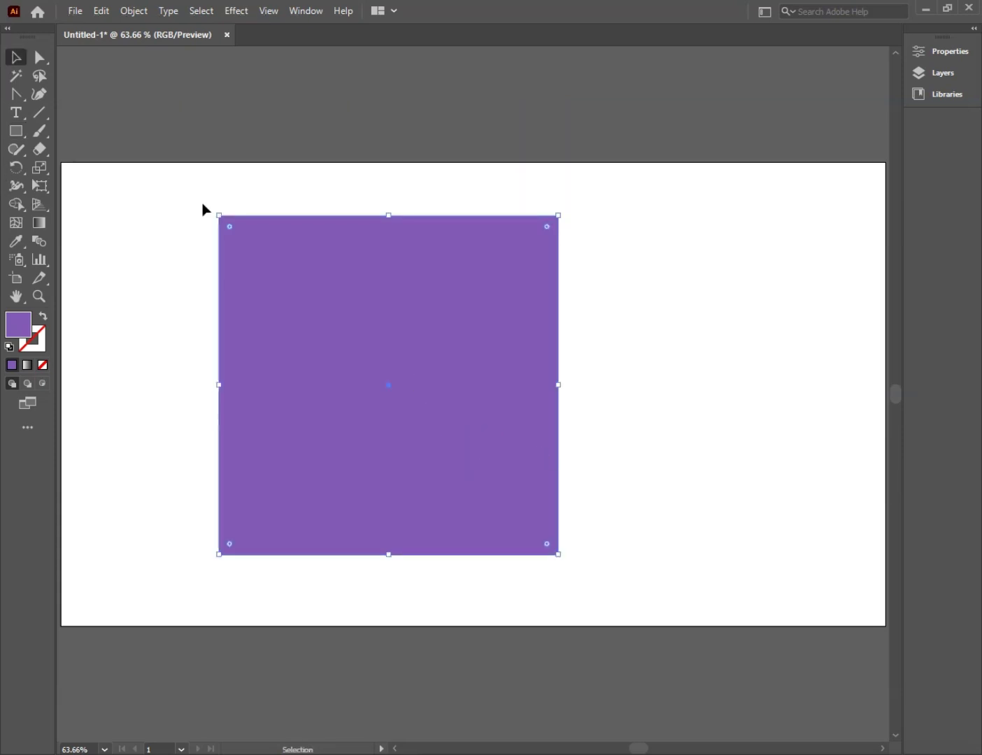
pyautogui.click(140, 212)
pyautogui.click(46, 78)
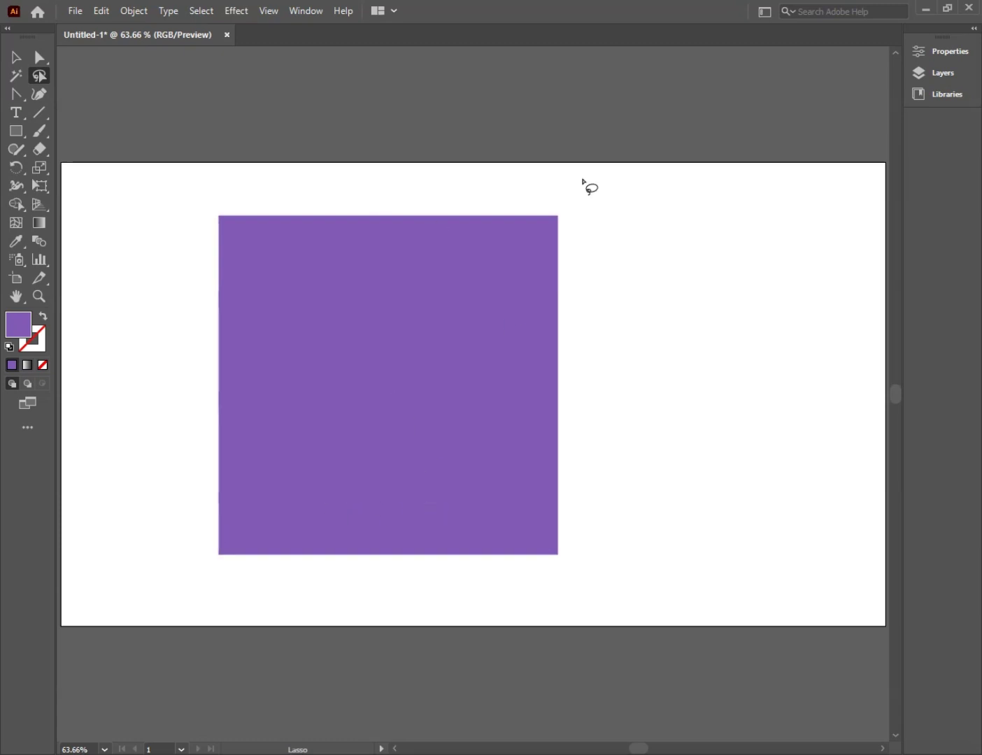
# Select the purple square's top-right anchor and collapse it into a right triangle
pyautogui.moveTo(583, 210)
pyautogui.mouseDown()
pyautogui.moveTo(552, 206)
pyautogui.moveTo(588, 211)
pyautogui.moveTo(541, 217)
pyautogui.mouseUp()
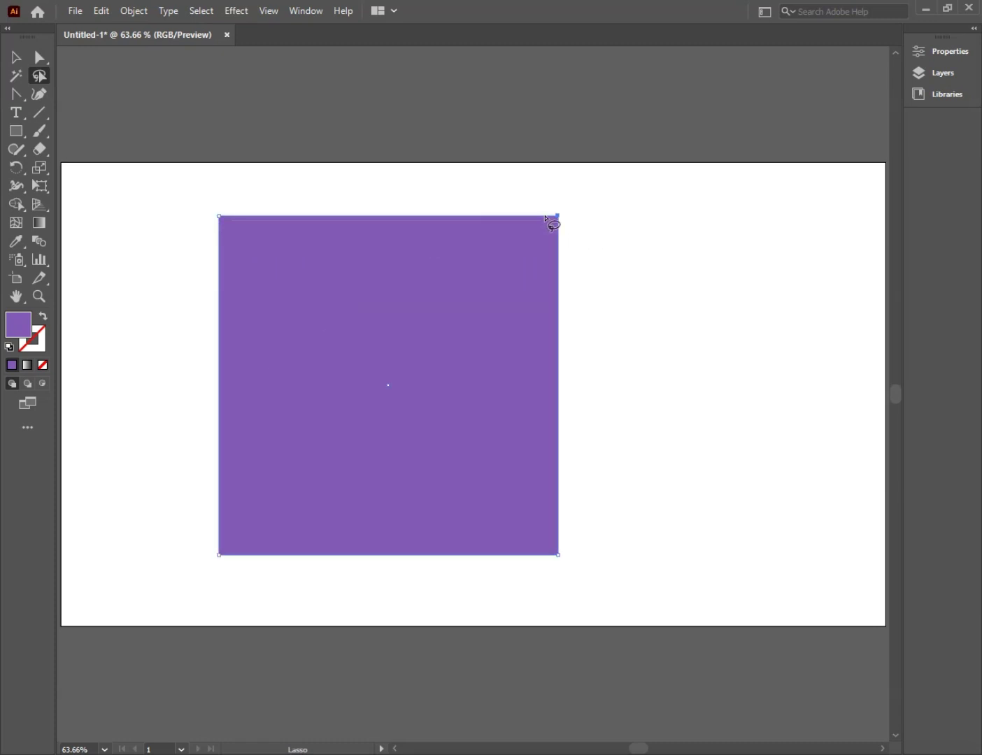
pyautogui.click(17, 57)
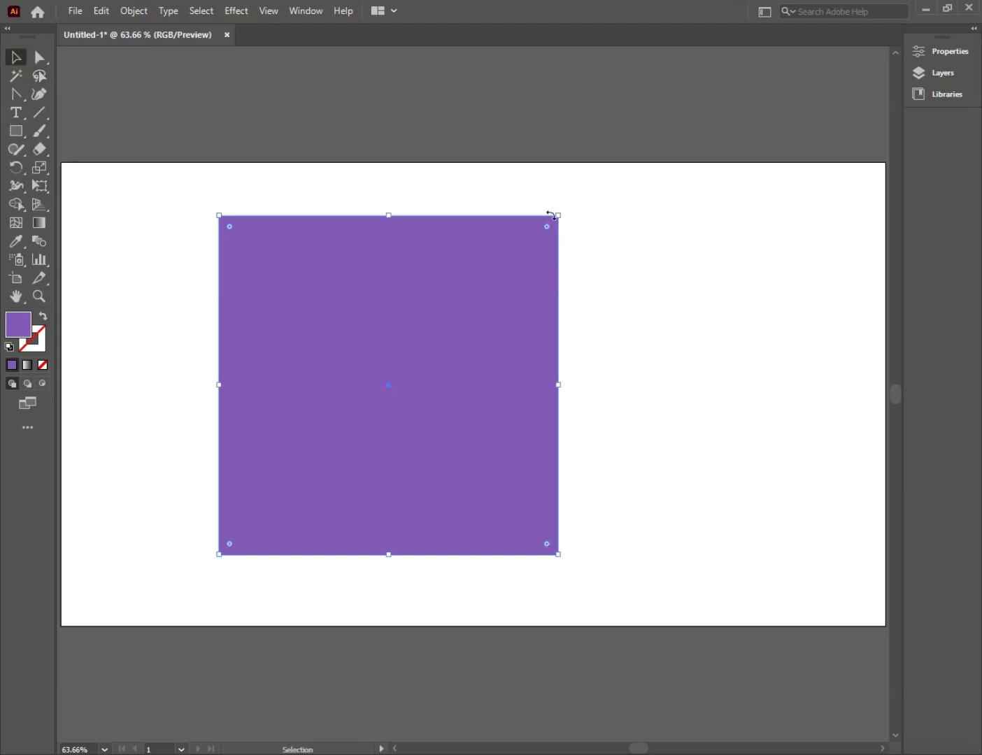
pyautogui.click(39, 58)
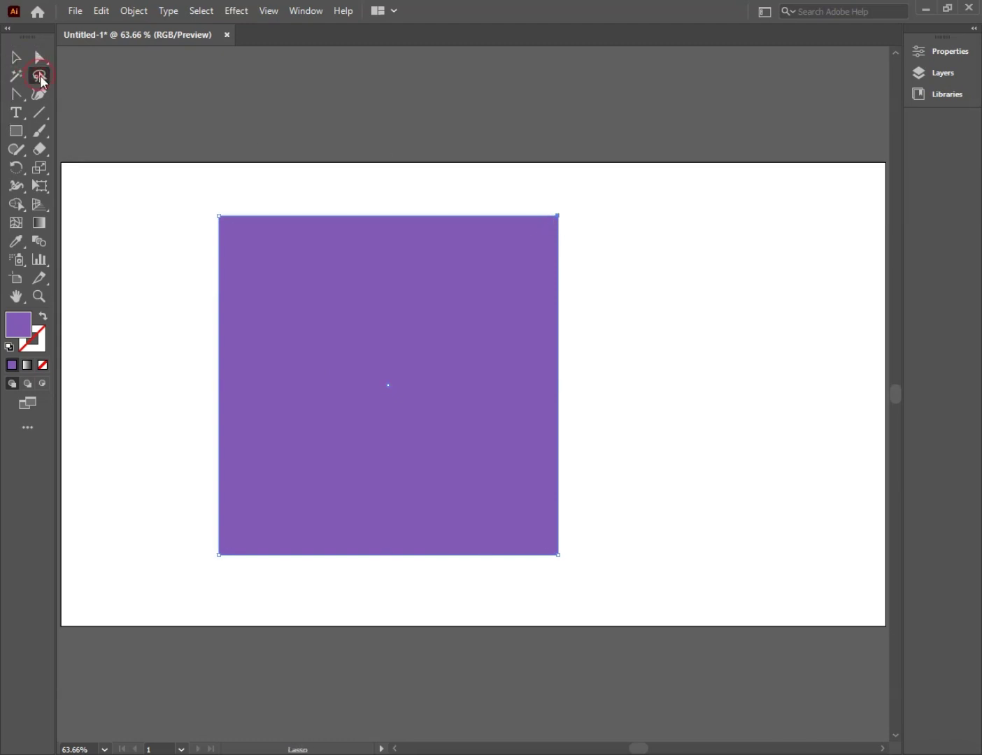
pyautogui.click(39, 58)
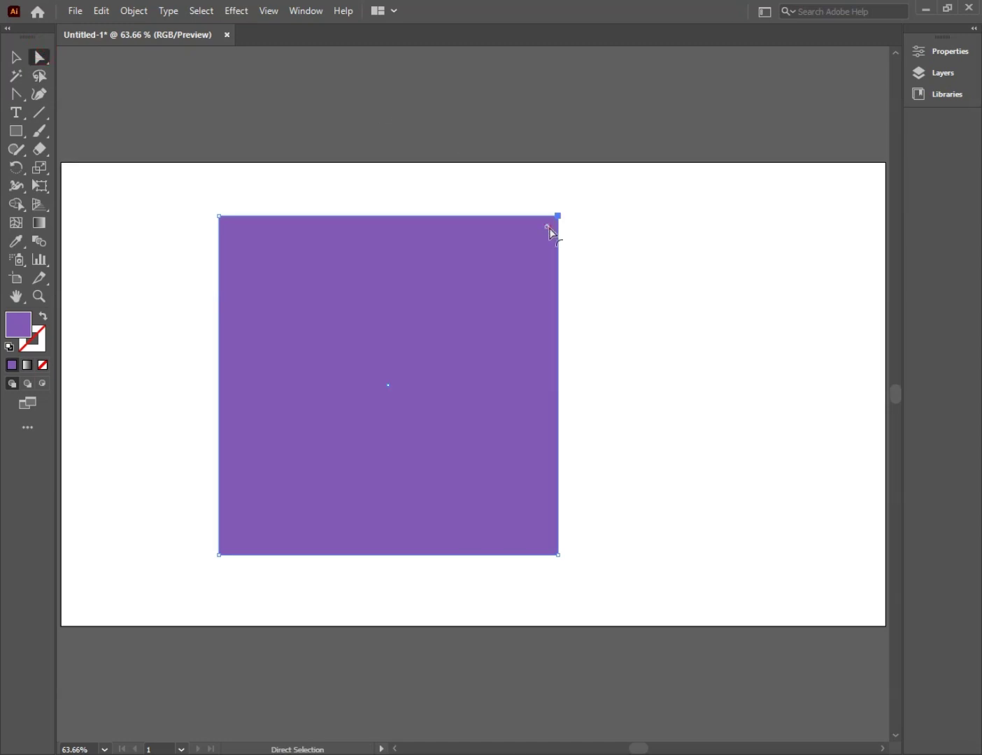
pyautogui.moveTo(548, 228)
pyautogui.mouseDown()
pyautogui.moveTo(590, 211)
pyautogui.moveTo(738, 275)
pyautogui.moveTo(346, 478)
pyautogui.moveTo(381, 384)
pyautogui.mouseUp()
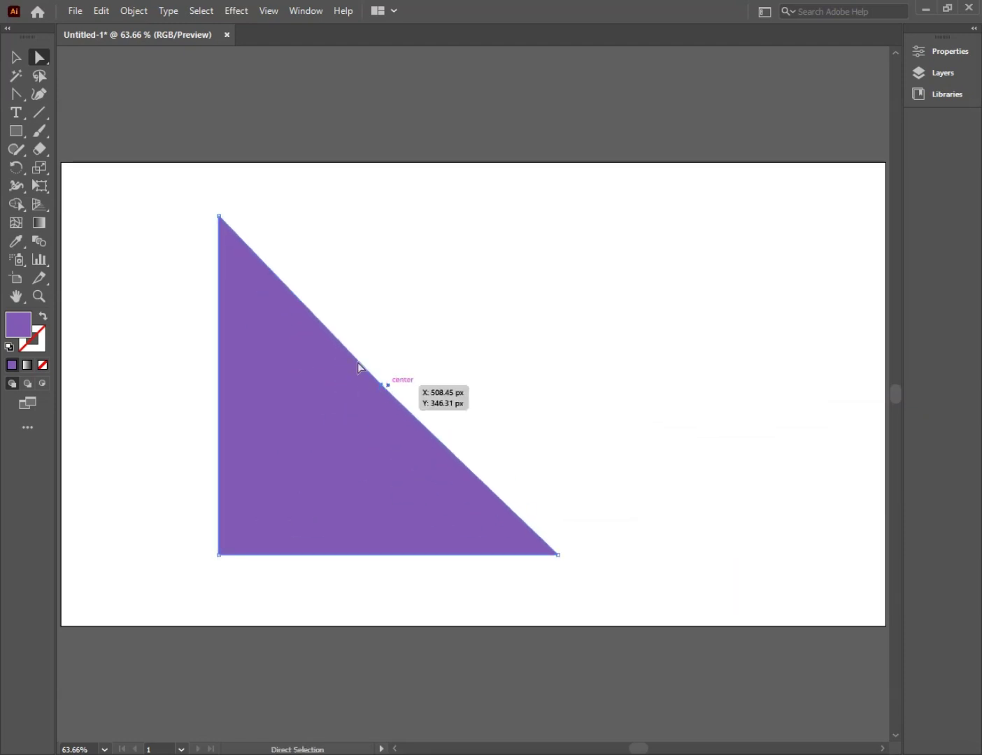
# Lasso the triangle's bottom corner points, move them and round them into a teardrop bottom
pyautogui.click(39, 78)
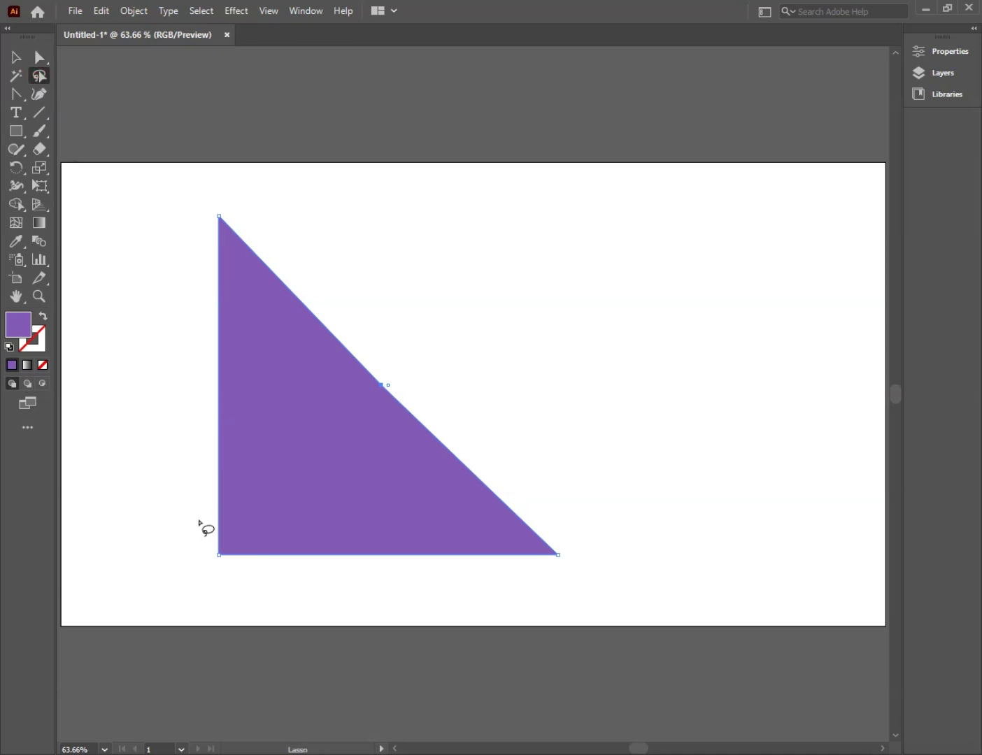
pyautogui.moveTo(198, 520); pyautogui.dragTo(191, 590)
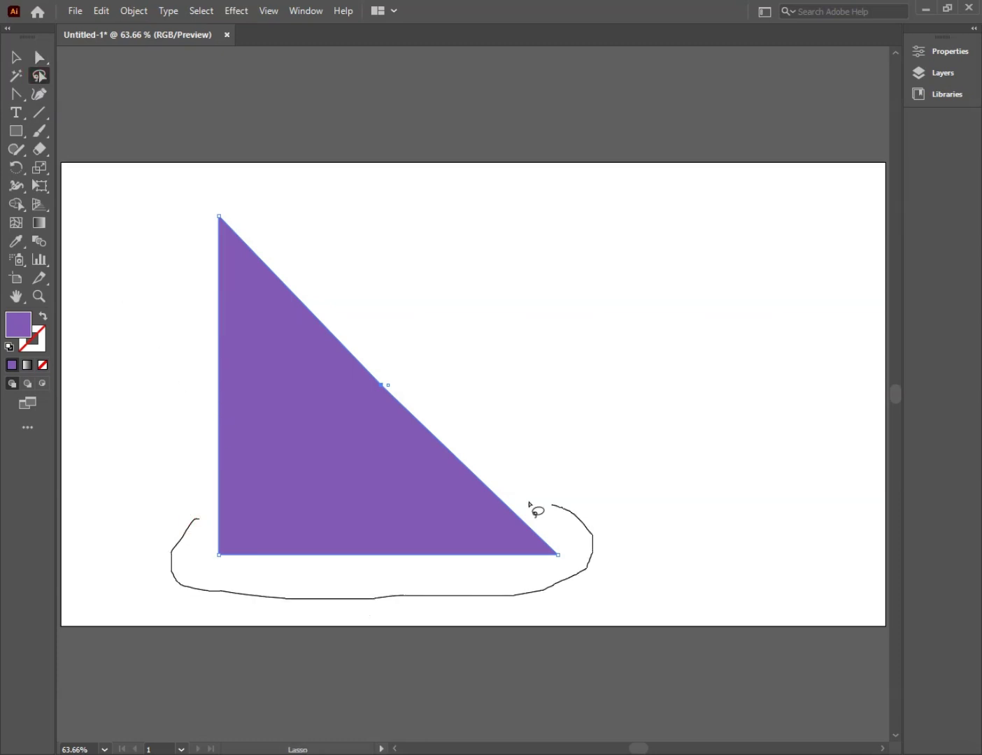
pyautogui.moveTo(310, 498)
pyautogui.mouseDown()
pyautogui.moveTo(175, 526)
pyautogui.moveTo(176, 574)
pyautogui.moveTo(338, 586)
pyautogui.mouseUp()
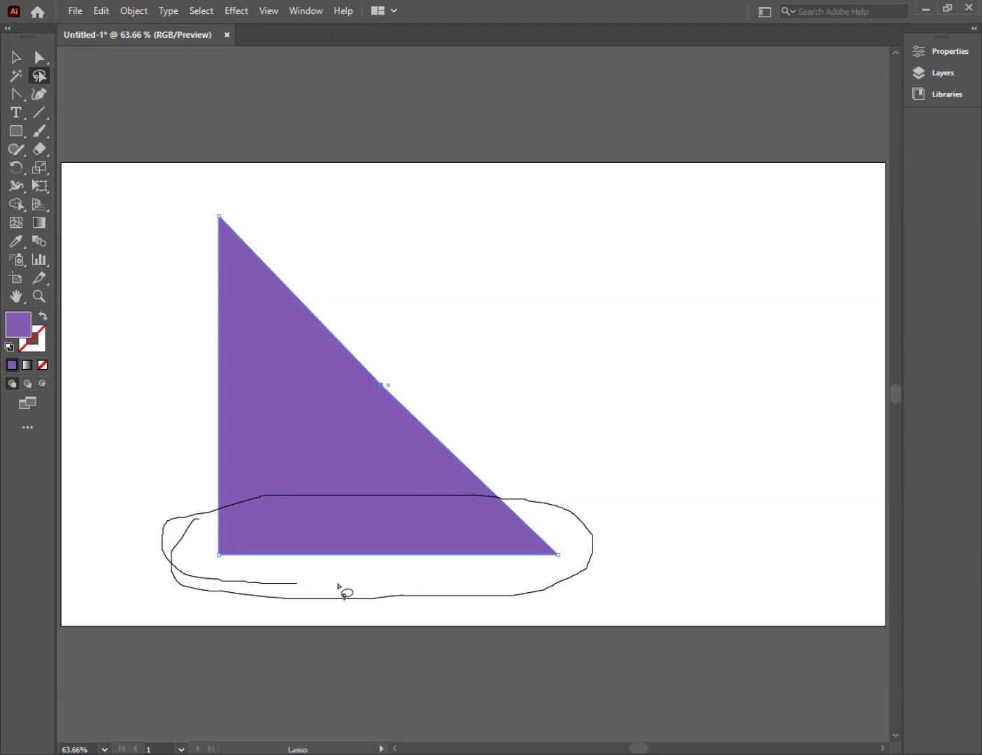
pyautogui.moveTo(594, 579); pyautogui.dragTo(606, 580)
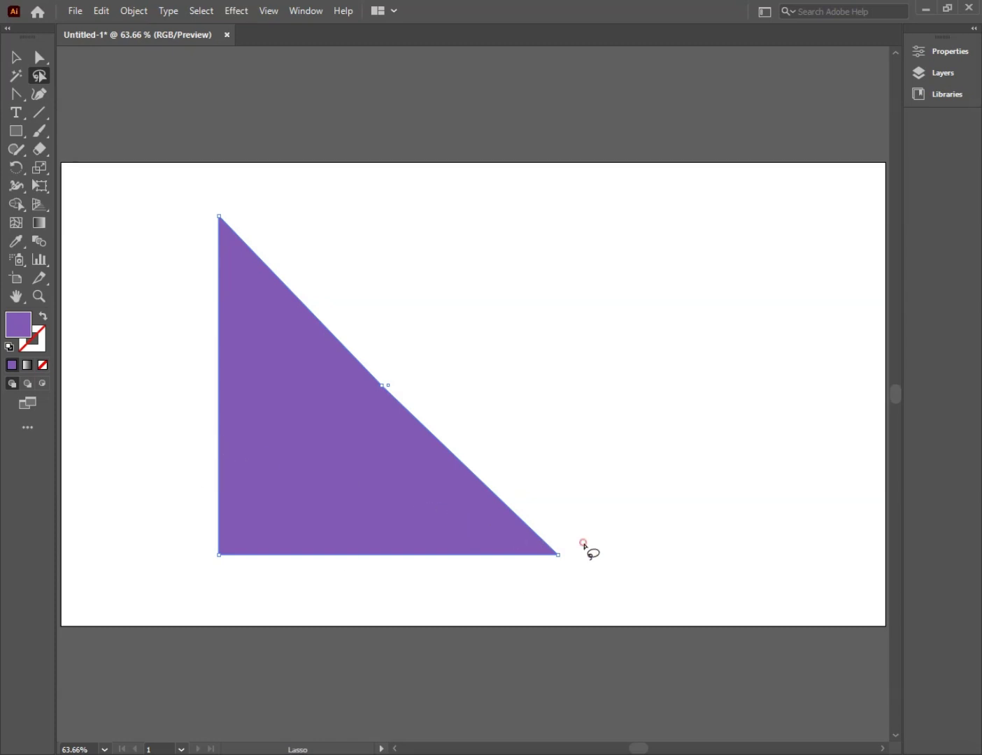
pyautogui.moveTo(583, 544)
pyautogui.mouseDown()
pyautogui.moveTo(246, 533)
pyautogui.moveTo(397, 605)
pyautogui.moveTo(580, 570)
pyautogui.mouseUp()
pyautogui.click(39, 56)
pyautogui.moveTo(218, 558)
pyautogui.mouseDown()
pyautogui.moveTo(626, 306)
pyautogui.moveTo(613, 241)
pyautogui.moveTo(228, 502)
pyautogui.moveTo(183, 593)
pyautogui.mouseUp()
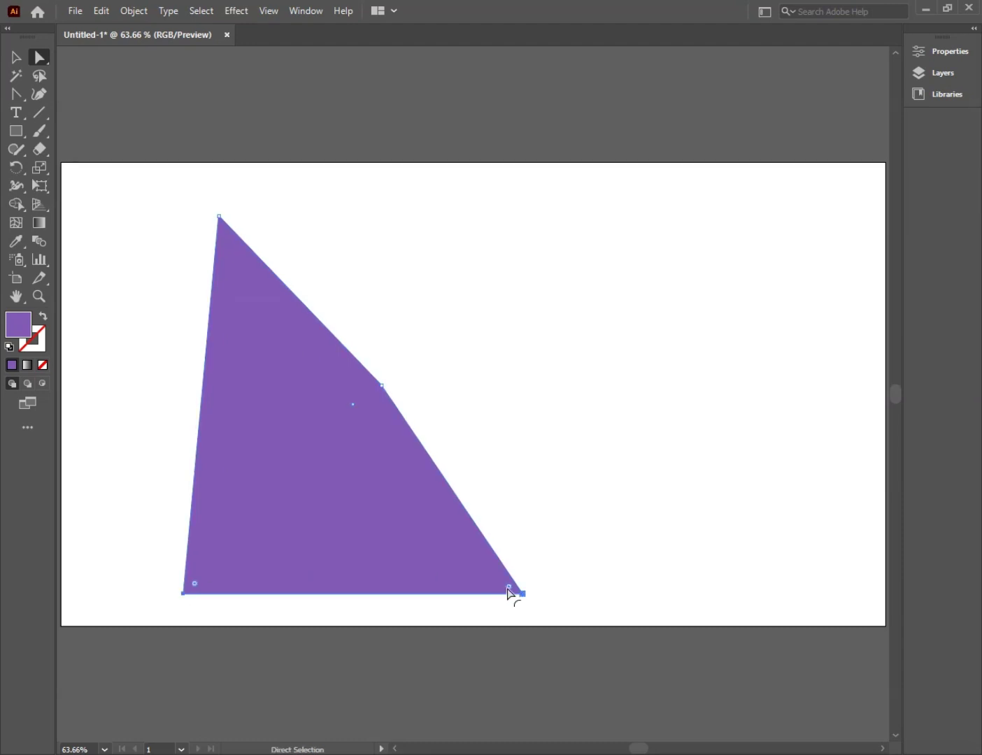
pyautogui.moveTo(492, 575); pyautogui.dragTo(305, 395)
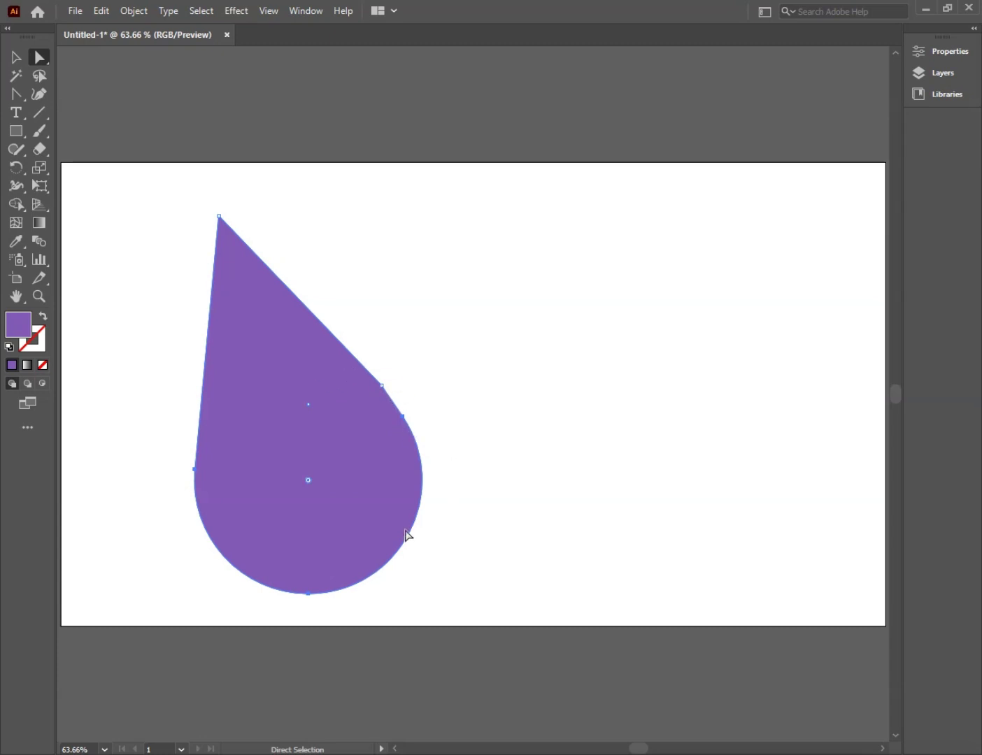
# Reshape the teardrop's lower anchors into a straight slanted edge with a flat bottom
pyautogui.click(40, 81)
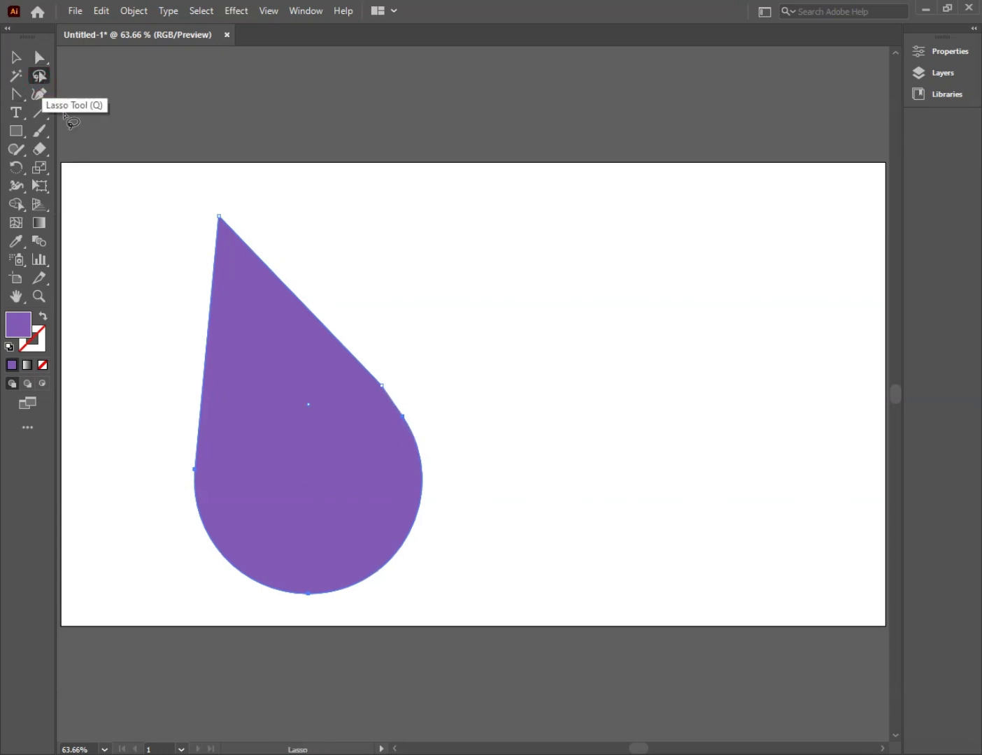
pyautogui.moveTo(446, 382); pyautogui.dragTo(129, 447)
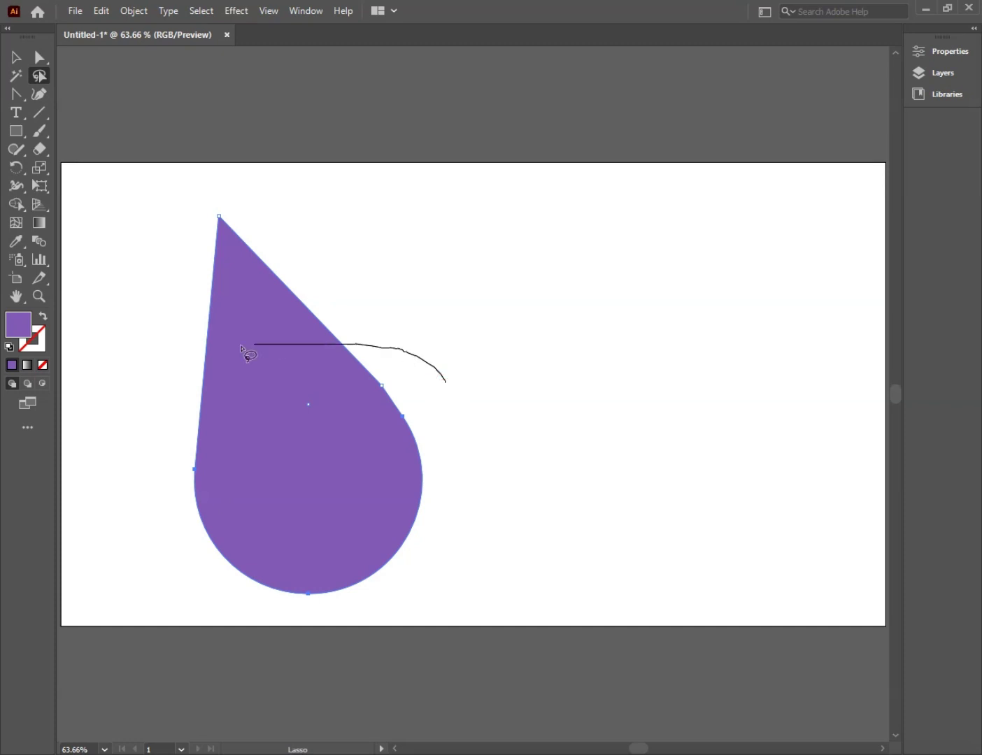
pyautogui.moveTo(276, 607); pyautogui.dragTo(427, 340)
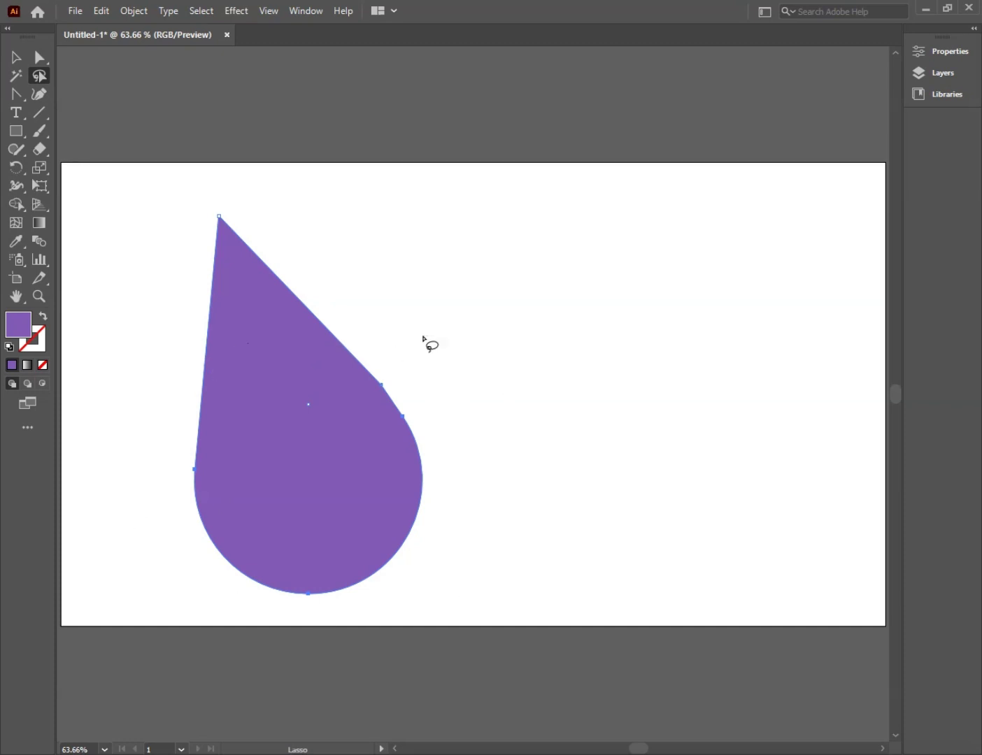
pyautogui.click(37, 59)
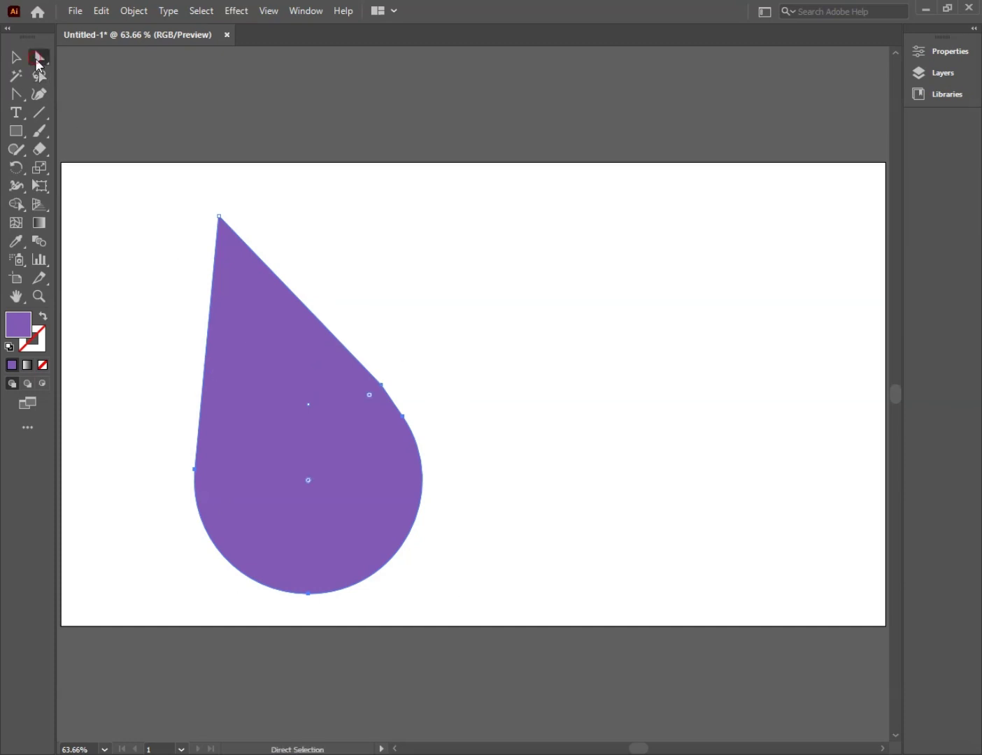
pyautogui.click(310, 594)
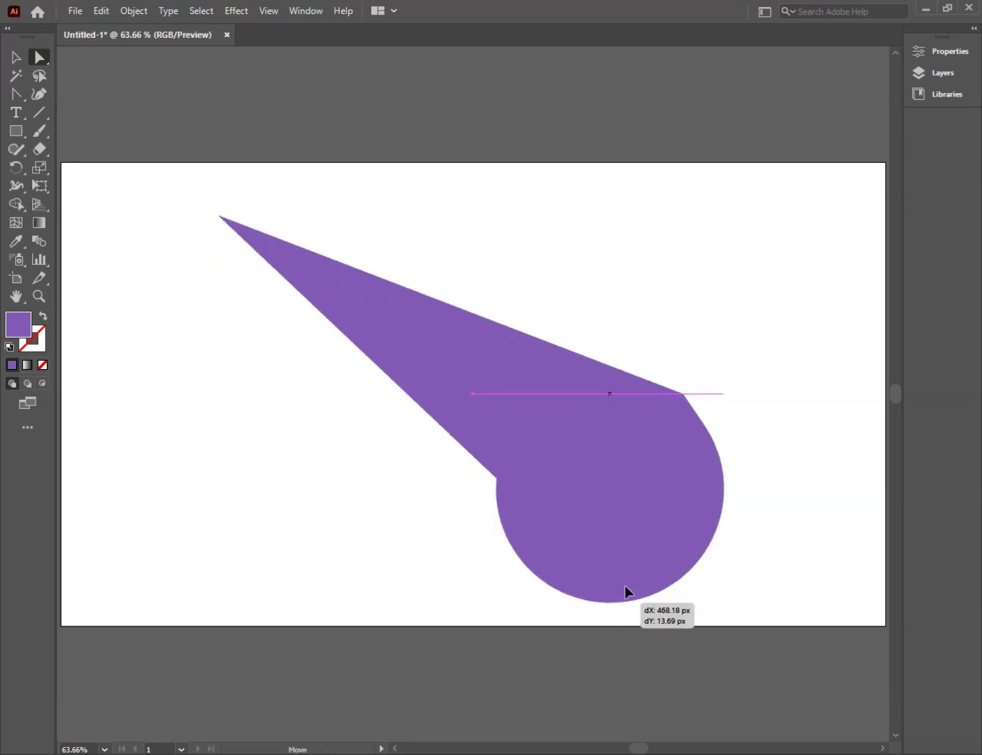
pyautogui.moveTo(311, 600); pyautogui.dragTo(332, 600)
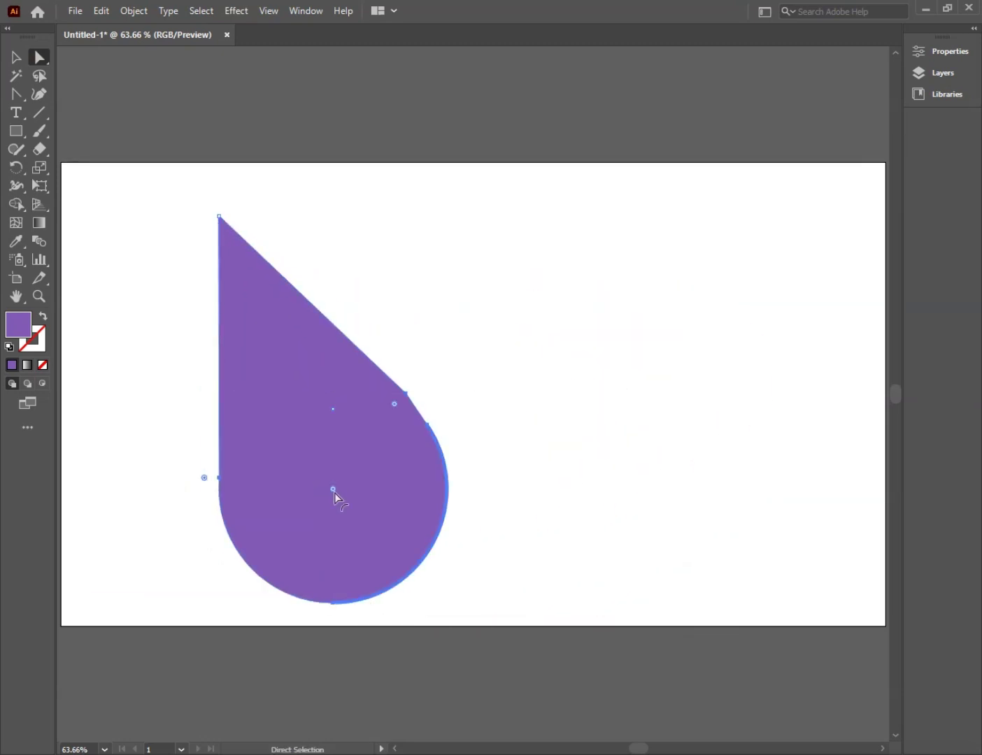
pyautogui.moveTo(334, 494); pyautogui.dragTo(508, 594)
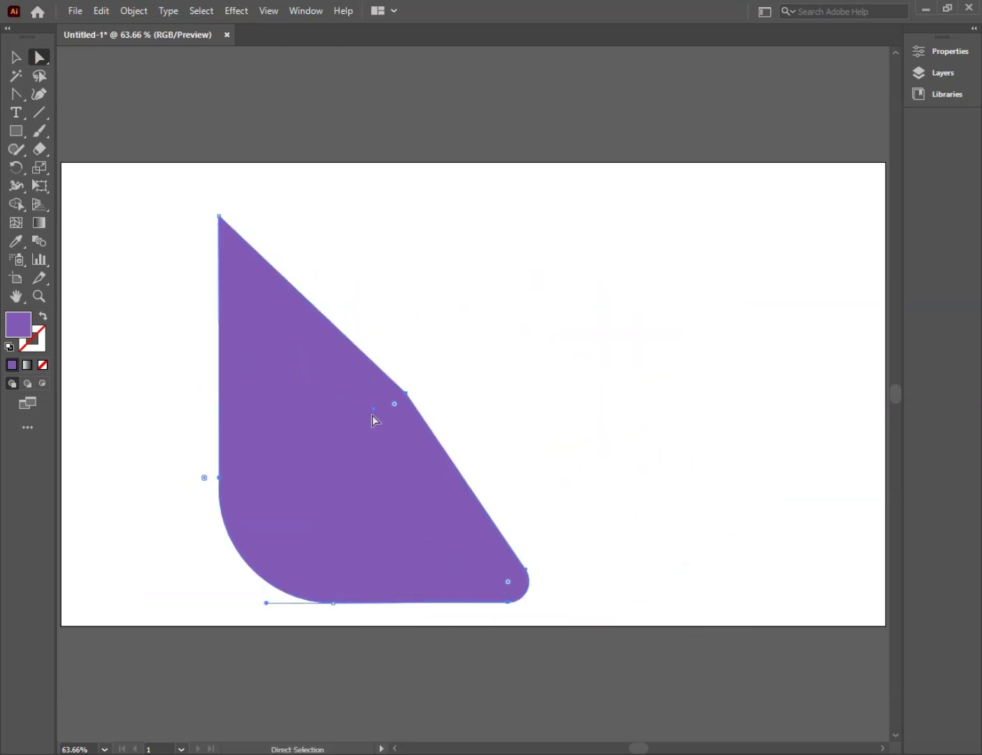
pyautogui.moveTo(394, 406)
pyautogui.mouseDown()
pyautogui.moveTo(286, 540)
pyautogui.moveTo(503, 538)
pyautogui.moveTo(709, 624)
pyautogui.mouseUp()
pyautogui.moveTo(204, 479)
pyautogui.mouseDown()
pyautogui.moveTo(376, 556)
pyautogui.moveTo(292, 585)
pyautogui.mouseUp()
# Pull the shape's top anchor down to round the top-left into a droplet
pyautogui.click(40, 77)
pyautogui.moveTo(362, 234)
pyautogui.mouseDown()
pyautogui.moveTo(380, 233)
pyautogui.moveTo(374, 226)
pyautogui.mouseUp()
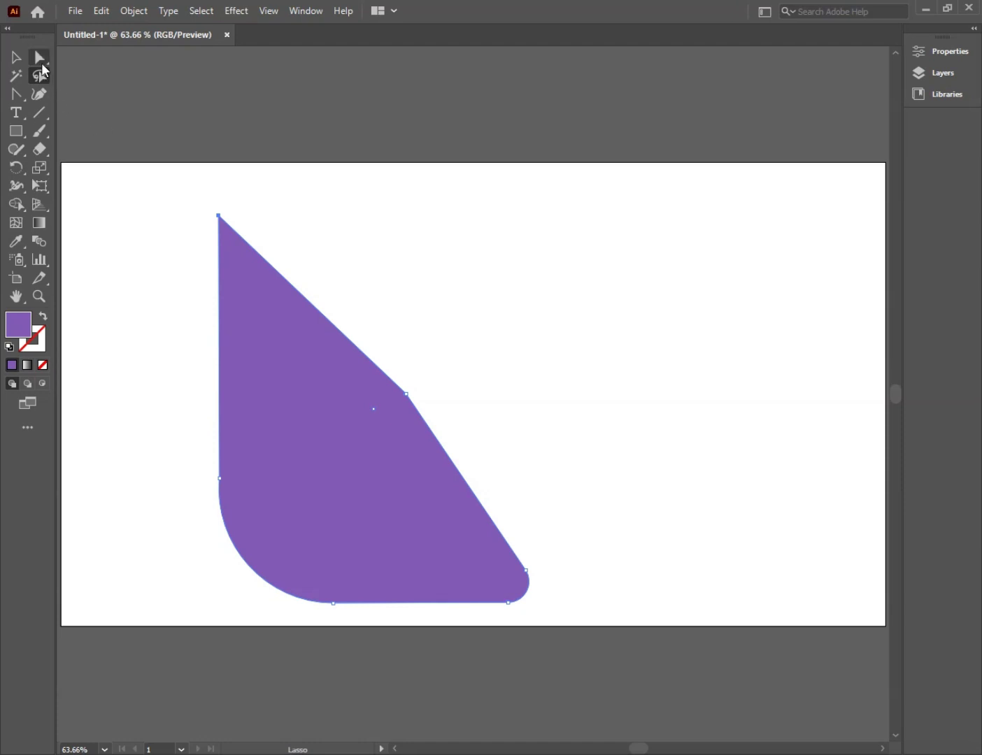
pyautogui.click(40, 59)
pyautogui.moveTo(220, 219)
pyautogui.mouseDown()
pyautogui.moveTo(363, 524)
pyautogui.moveTo(307, 431)
pyautogui.mouseUp()
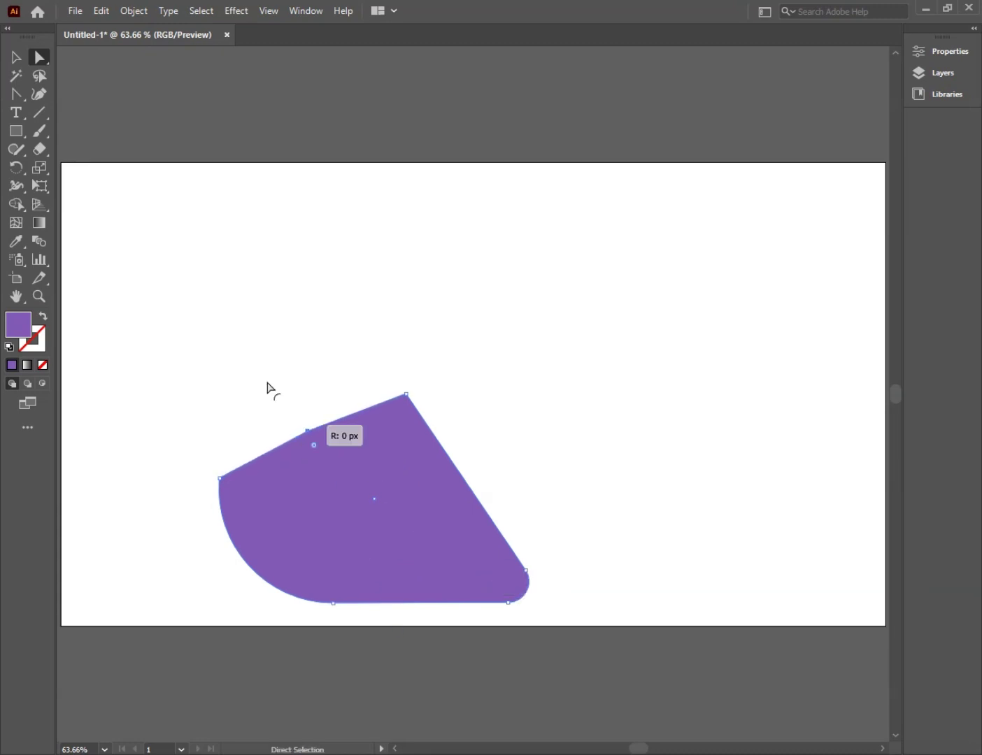
pyautogui.moveTo(315, 447)
pyautogui.mouseDown()
pyautogui.moveTo(168, 226)
pyautogui.moveTo(305, 406)
pyautogui.moveTo(389, 490)
pyautogui.mouseUp()
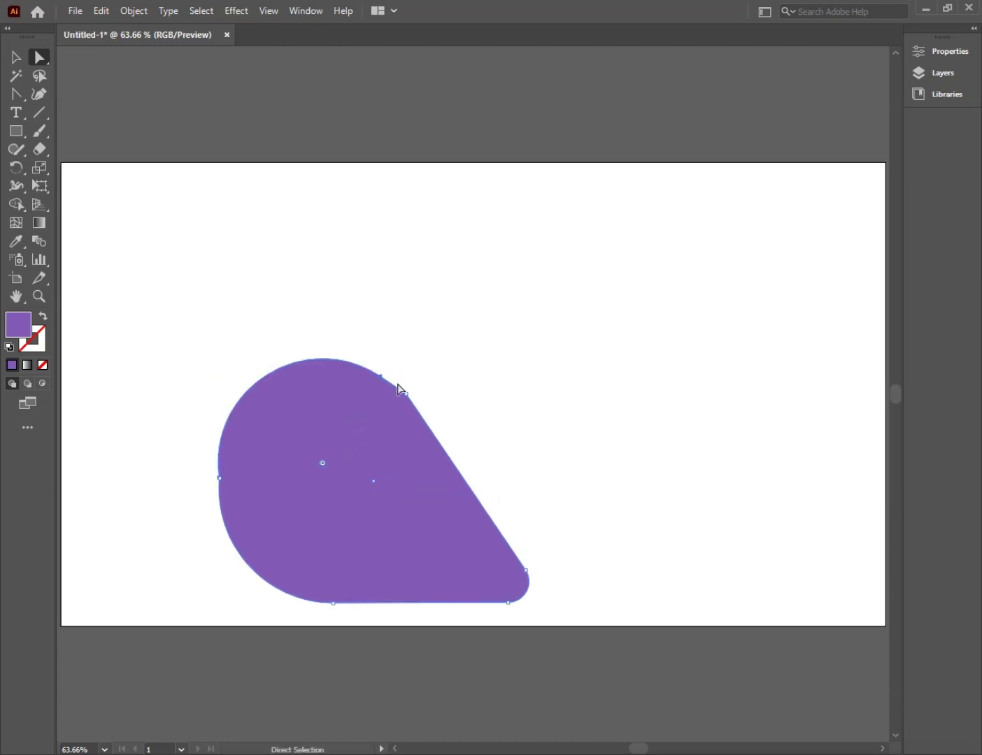
pyautogui.click(10, 55)
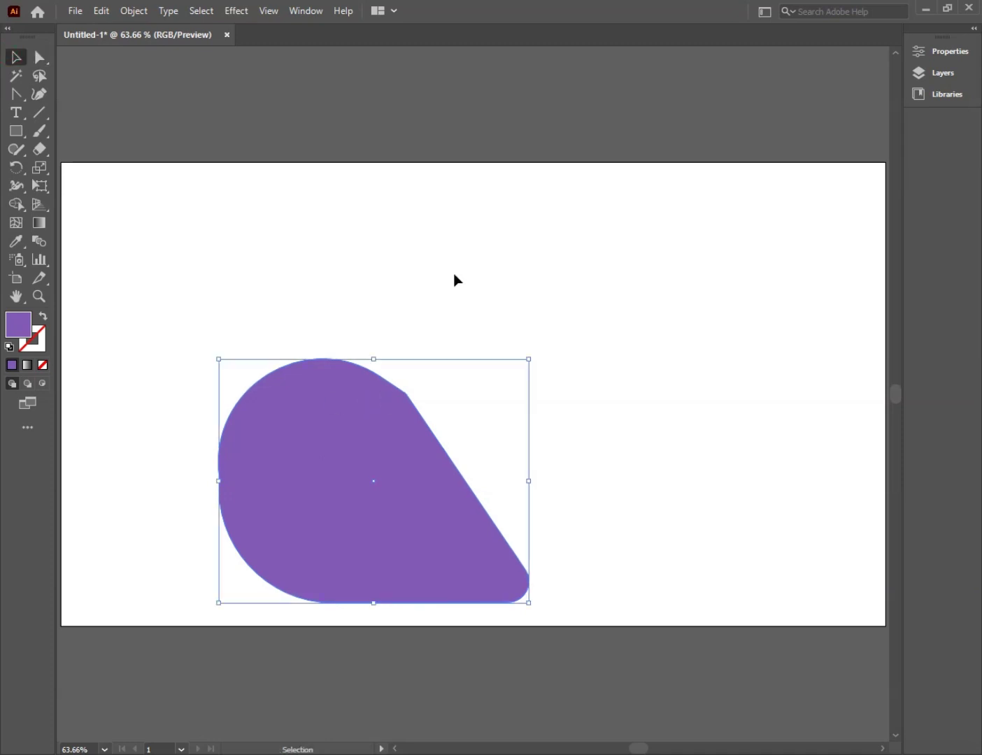
# Delete the purple droplet, then draw a test square and undo it
pyautogui.moveTo(455, 272); pyautogui.dragTo(148, 385)
pyautogui.press('Delete')
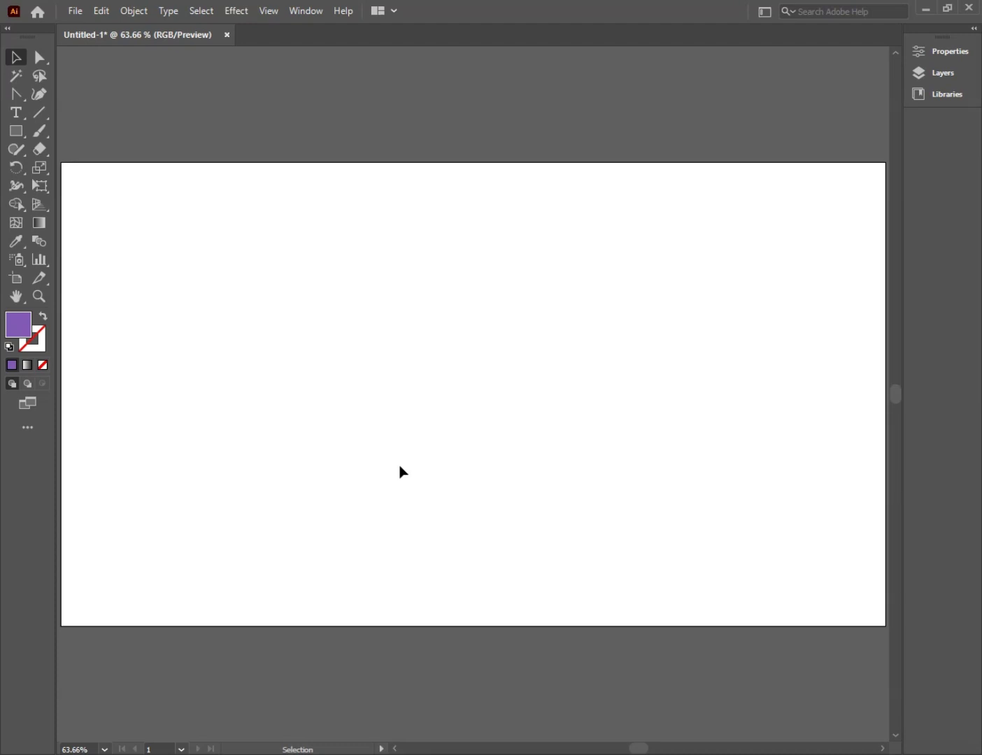
pyautogui.press('m')
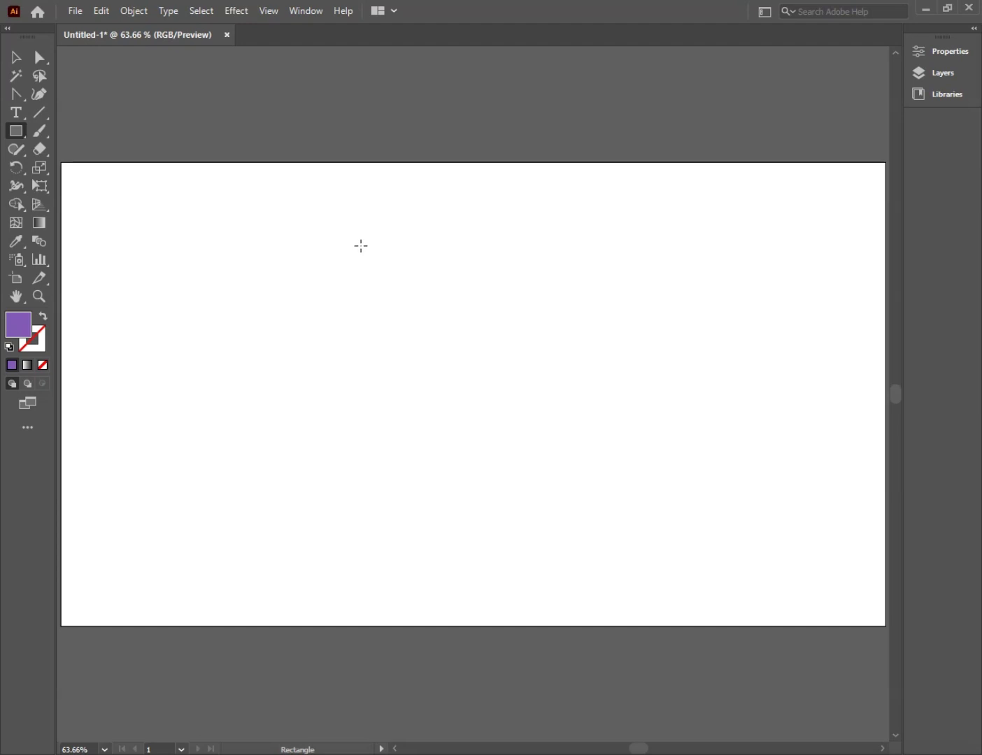
pyautogui.moveTo(361, 245); pyautogui.dragTo(490, 373)
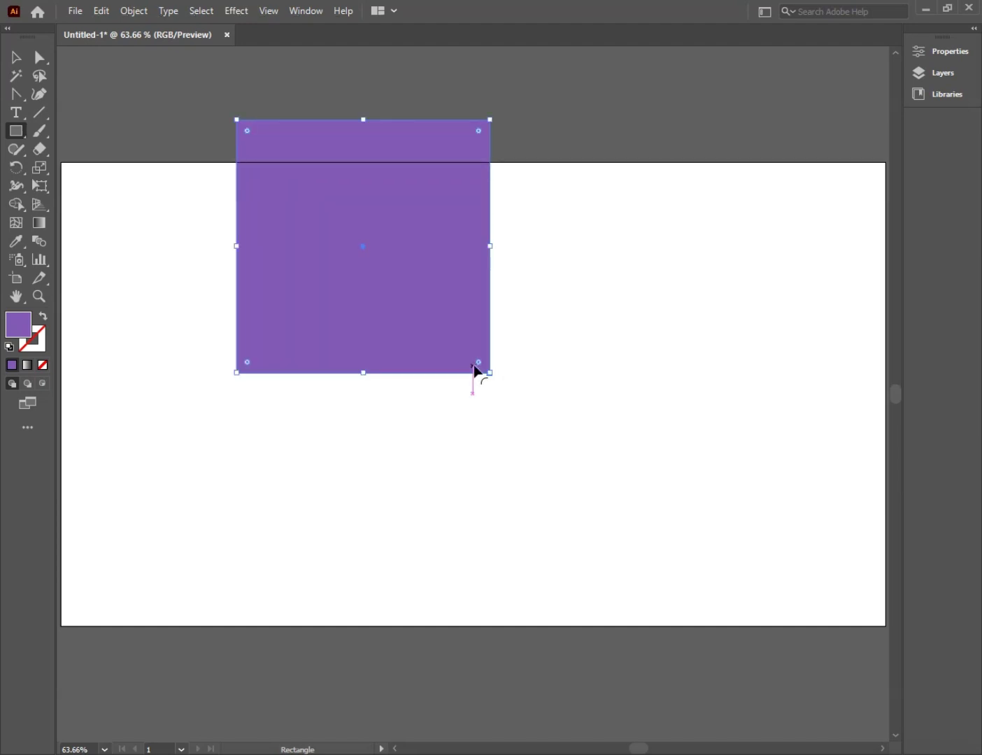
pyautogui.hotkey('ctrl', 'z')
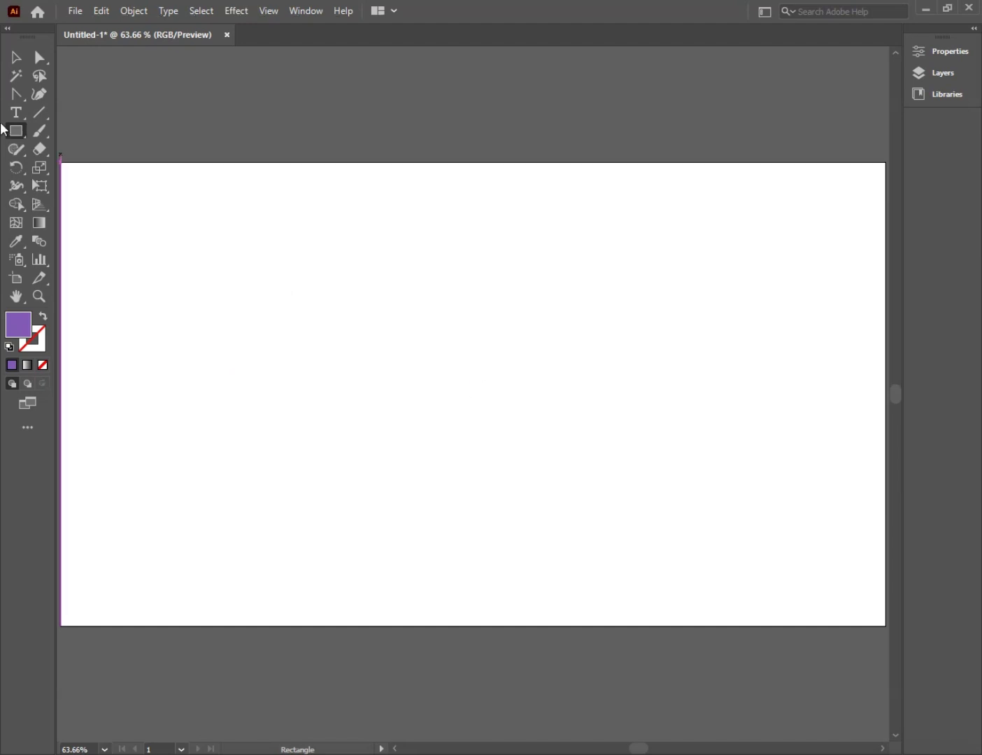
pyautogui.click(16, 131)
# Draw a purple circle and move it toward the artboard centre
pyautogui.click(117, 166)
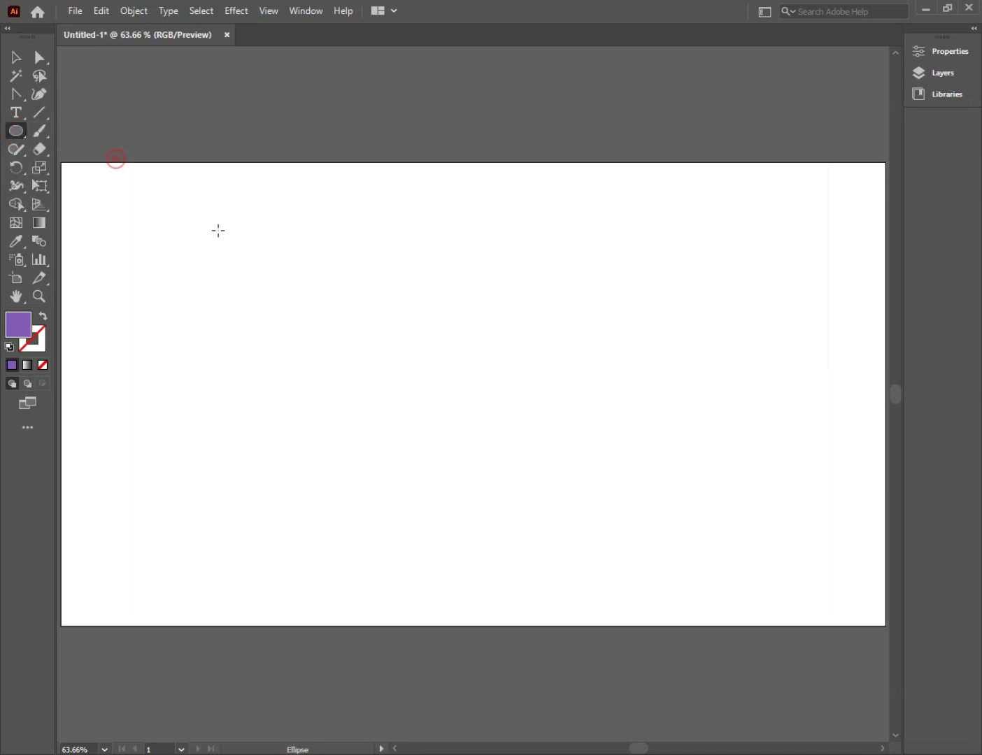
pyautogui.moveTo(337, 280); pyautogui.dragTo(458, 408)
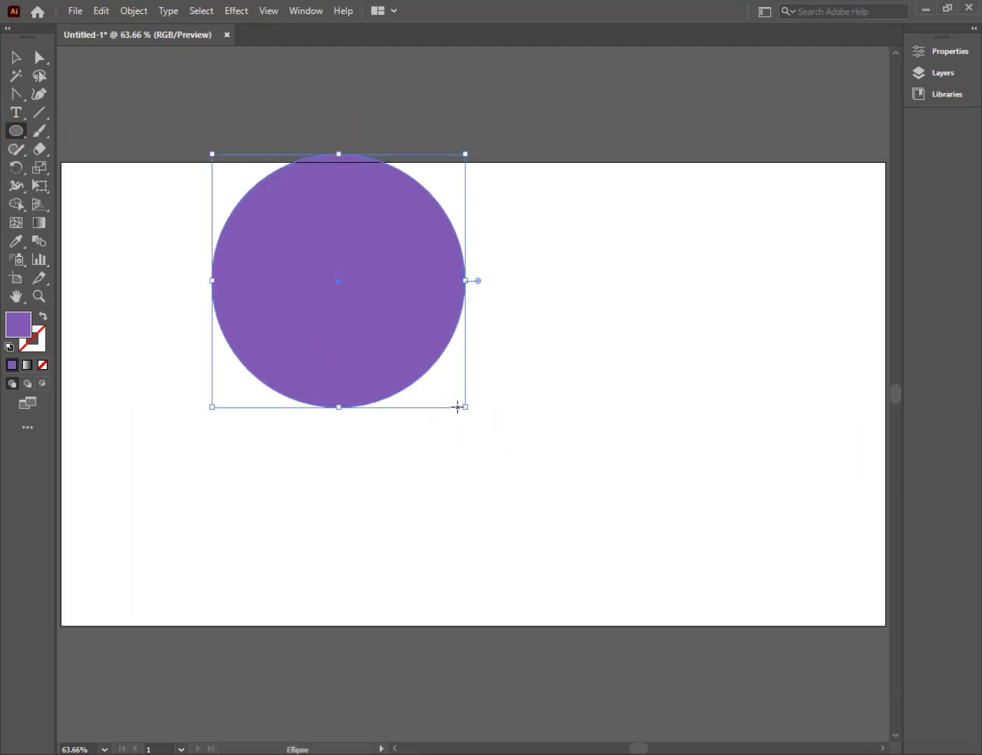
pyautogui.press('v')
pyautogui.moveTo(387, 315); pyautogui.dragTo(468, 412)
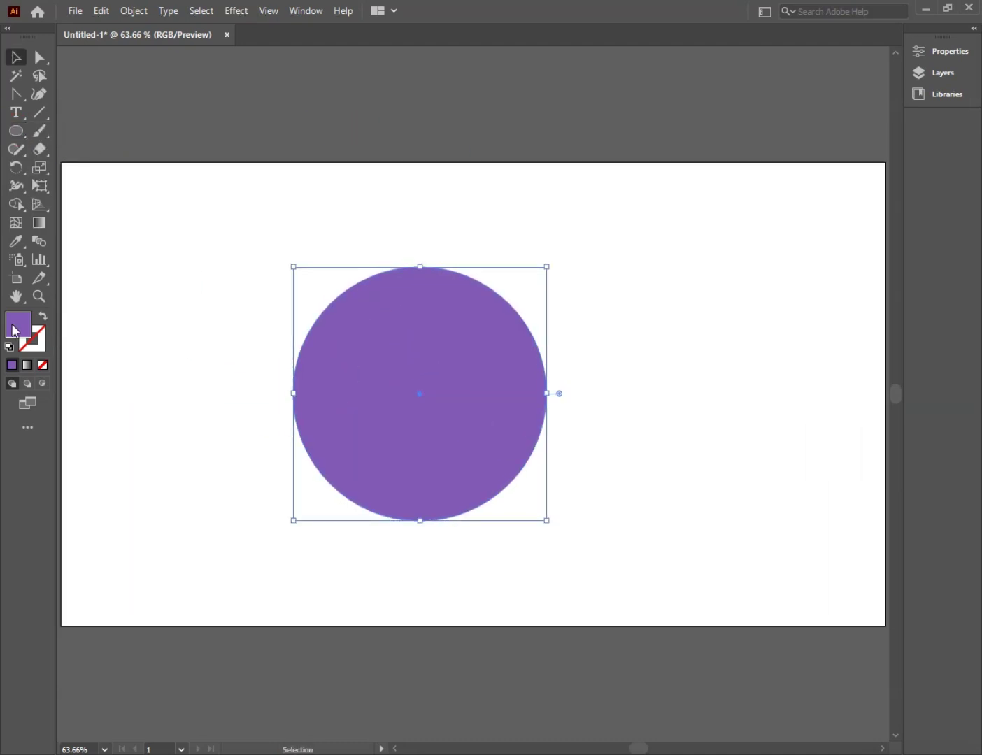
# Draw a five-pointed star centred on the circle and fill it bright yellow
pyautogui.click(20, 134)
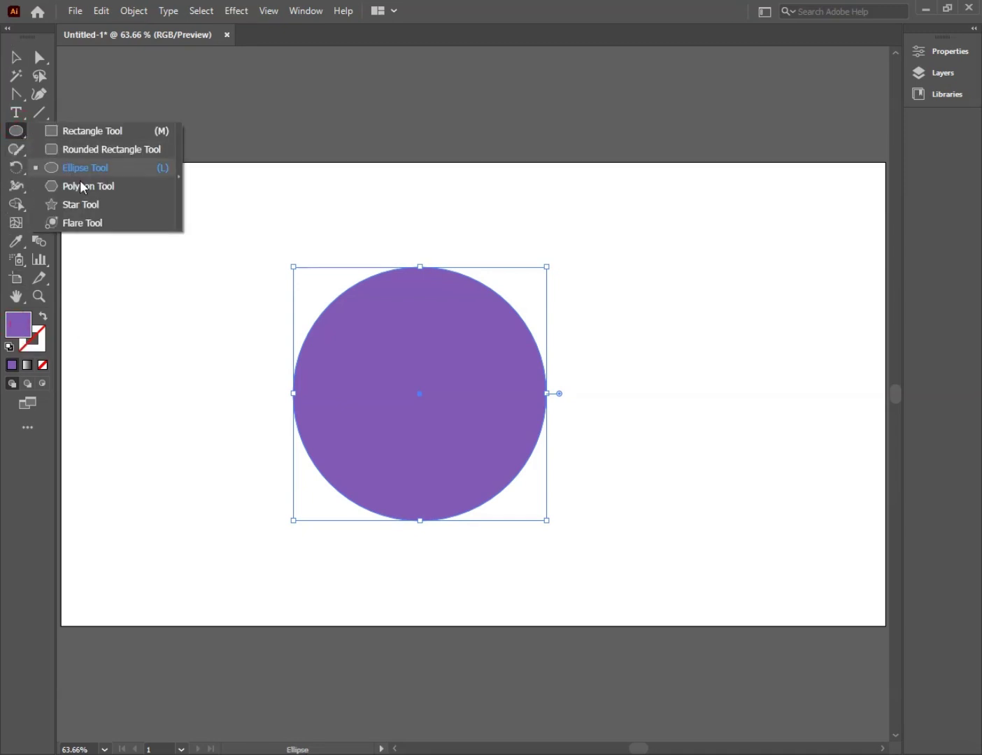
pyautogui.click(84, 205)
pyautogui.moveTo(418, 393); pyautogui.dragTo(463, 467)
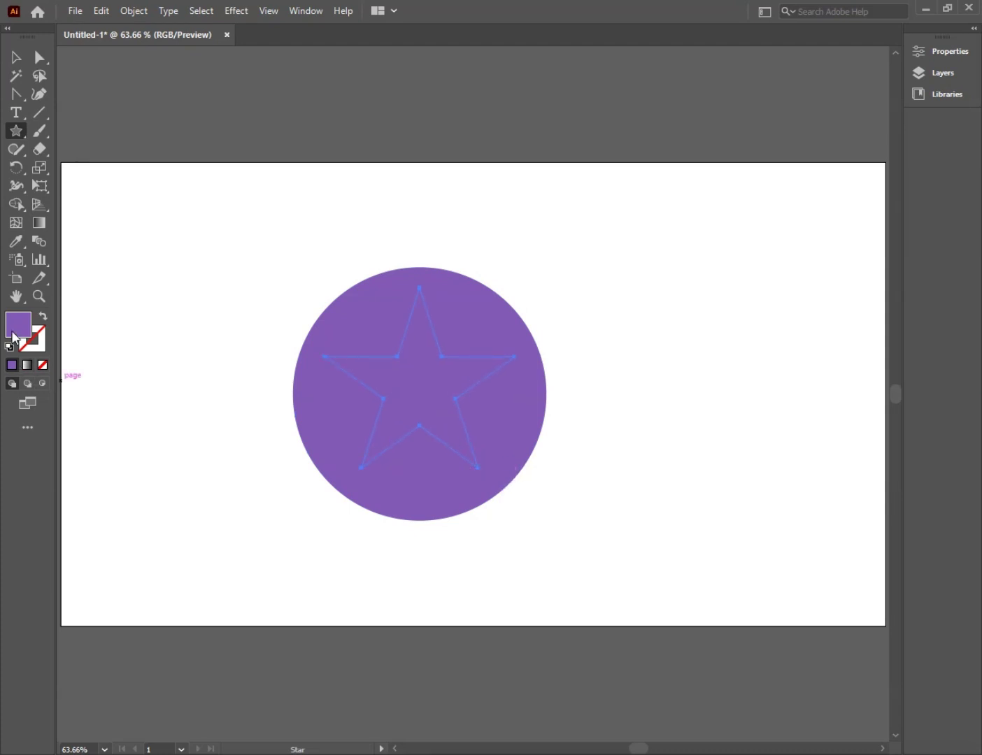
pyautogui.doubleClick(11, 334)
pyautogui.moveTo(622, 378); pyautogui.dragTo(618, 418)
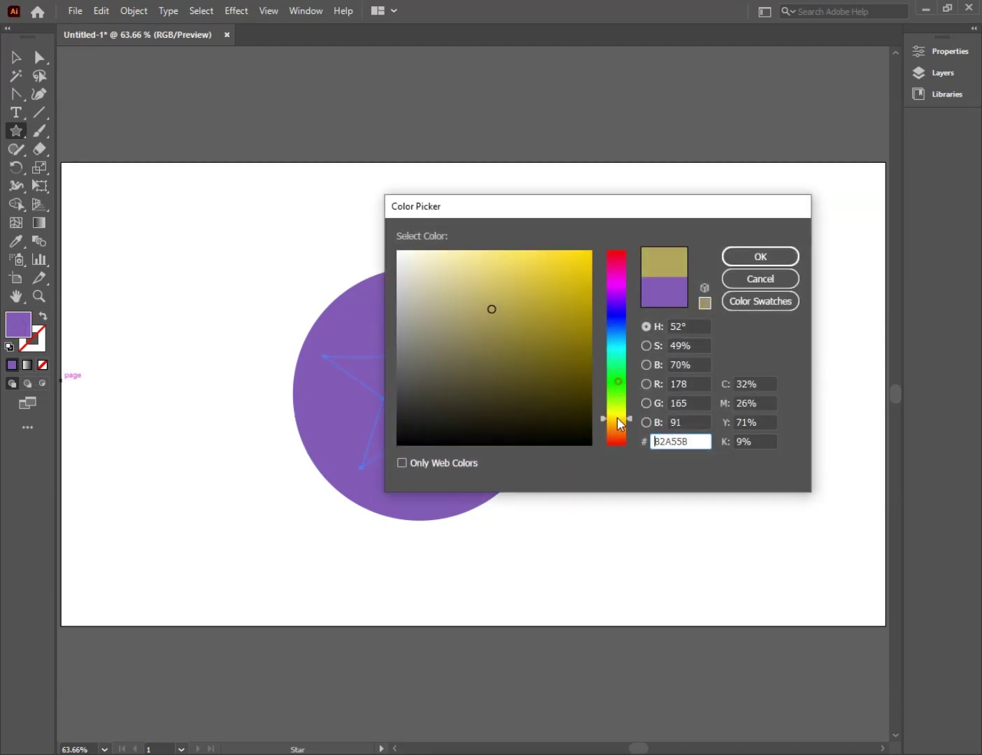
pyautogui.moveTo(539, 299); pyautogui.dragTo(593, 257)
pyautogui.click(760, 257)
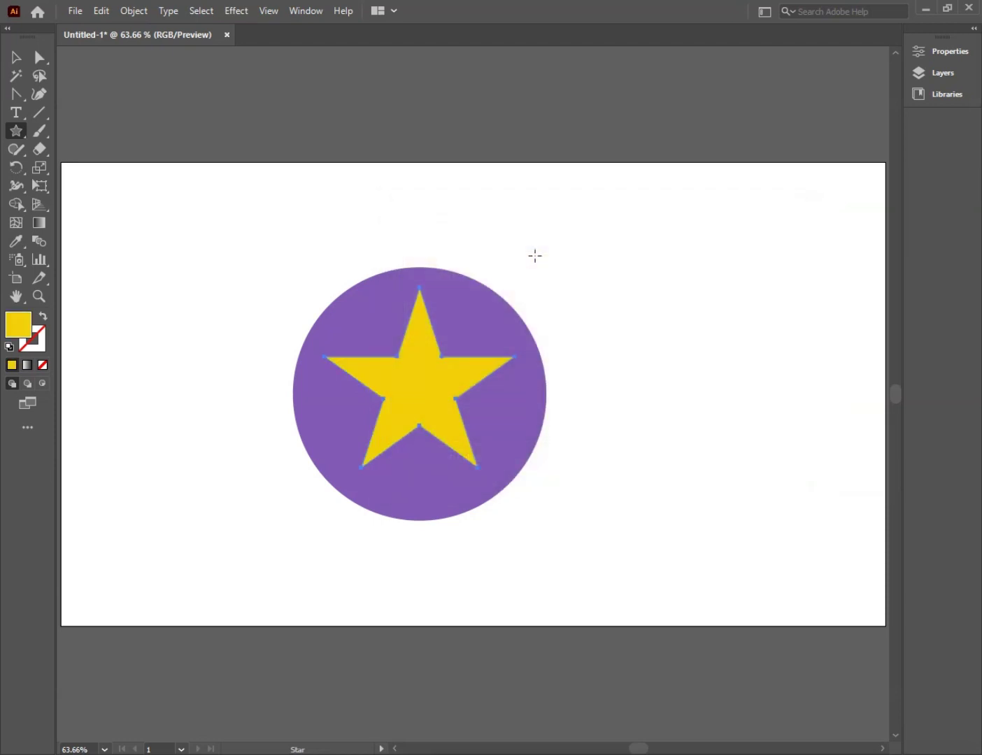
pyautogui.press('v')
pyautogui.click(570, 286)
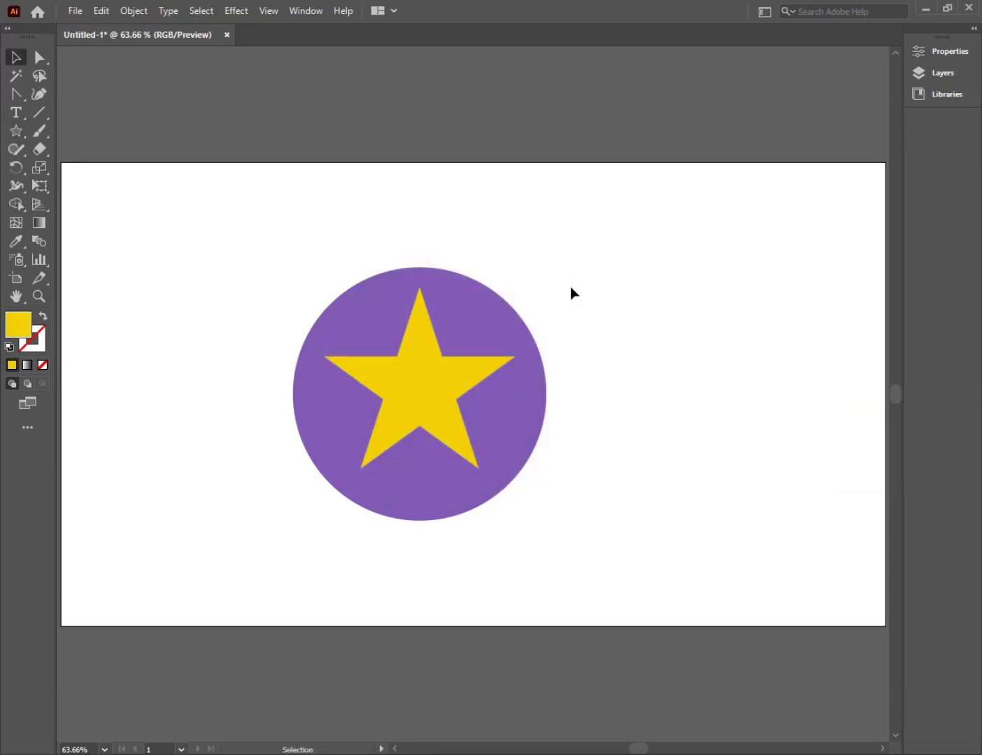
pyautogui.click(428, 337)
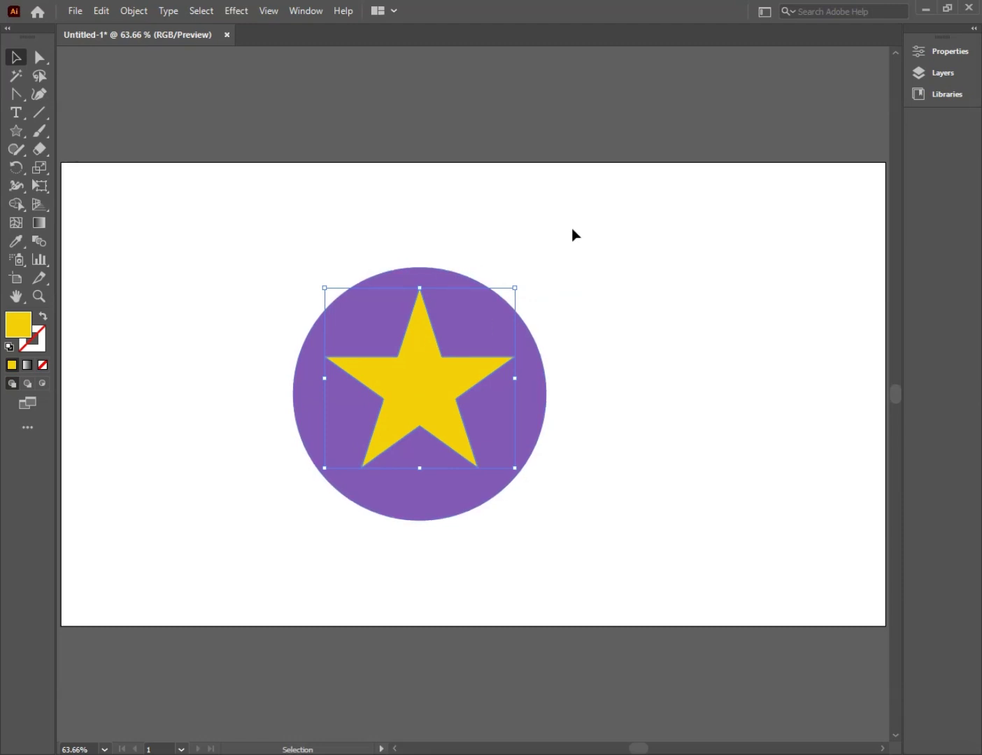
pyautogui.moveTo(571, 227); pyautogui.dragTo(52, 586)
pyautogui.click(587, 350)
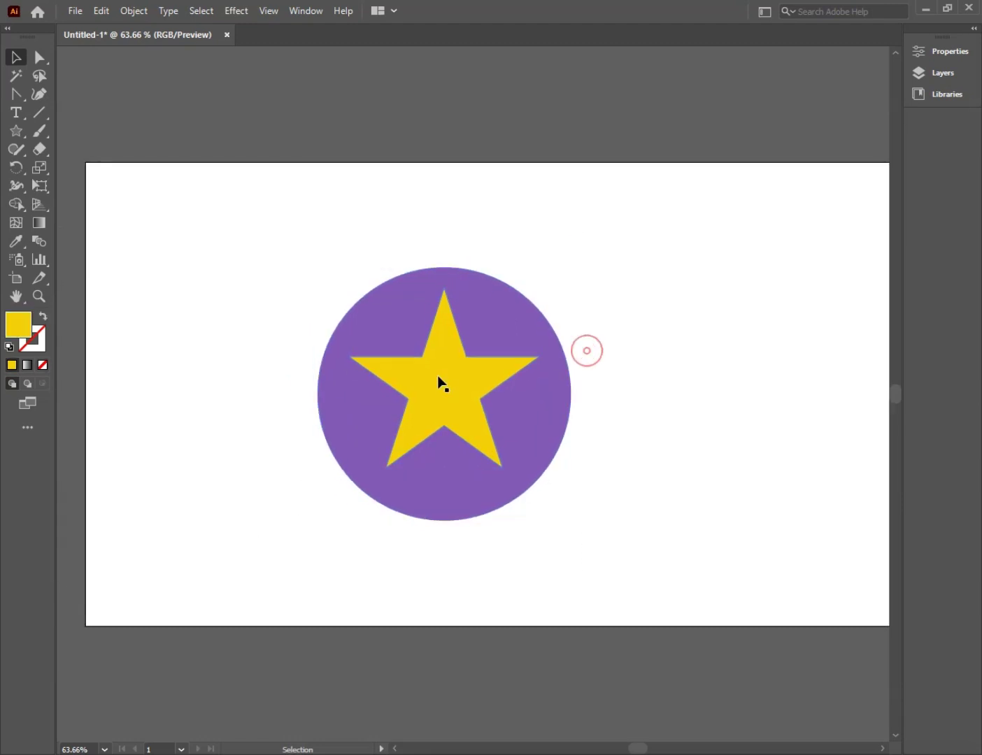
pyautogui.click(440, 384)
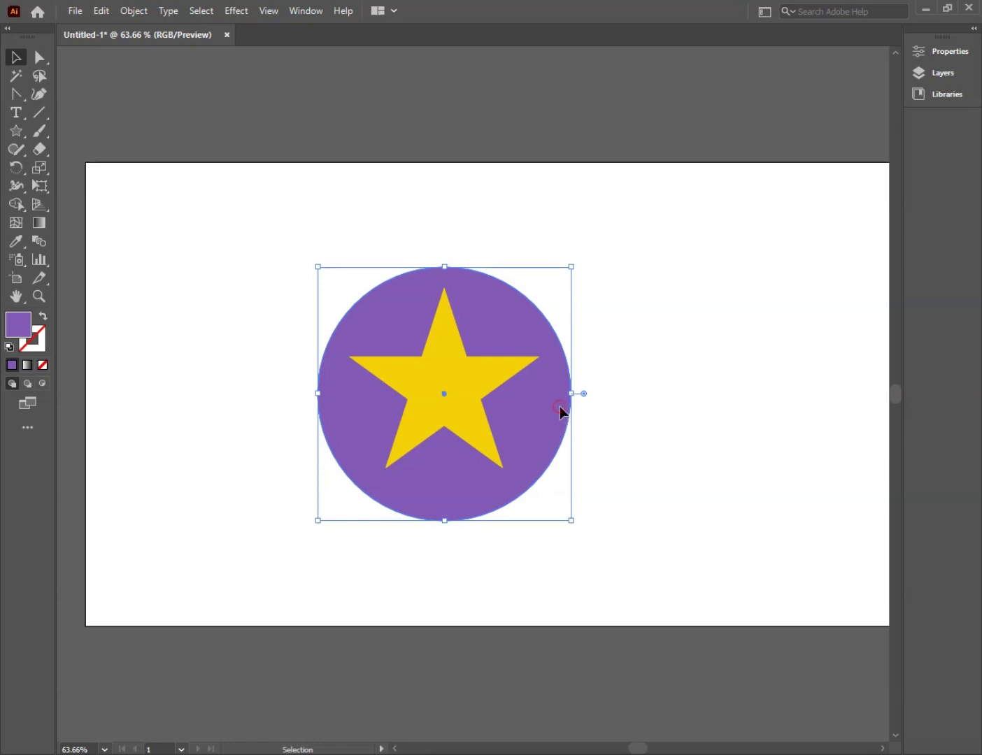
pyautogui.moveTo(558, 406); pyautogui.dragTo(556, 364)
pyautogui.hotkey('ctrl', 'z')
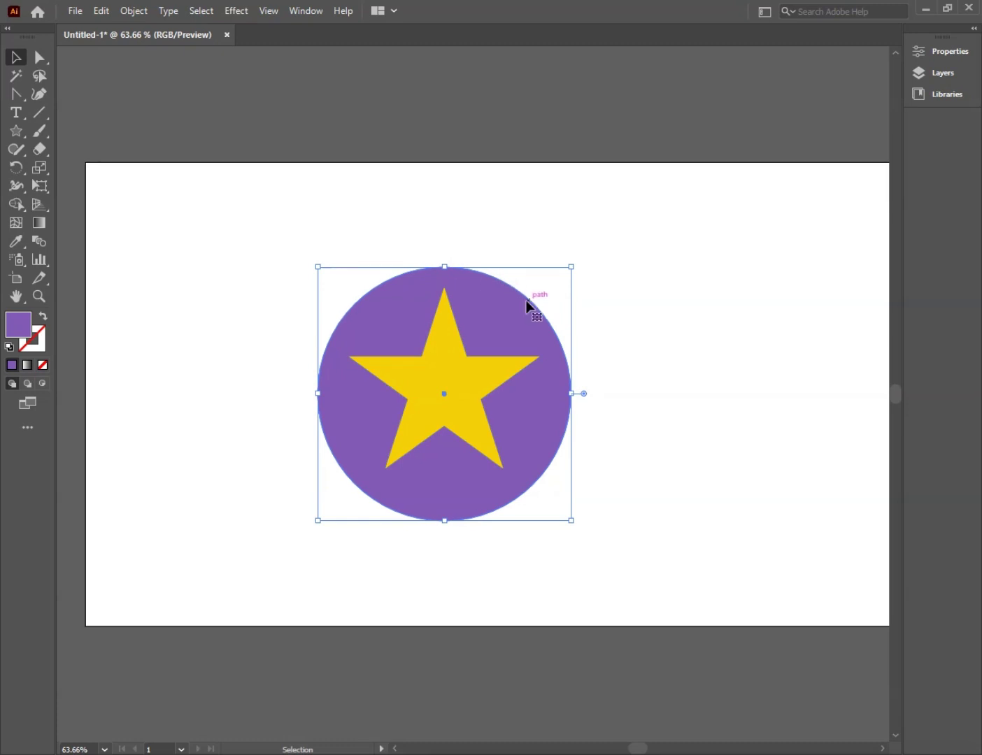
pyautogui.click(571, 231)
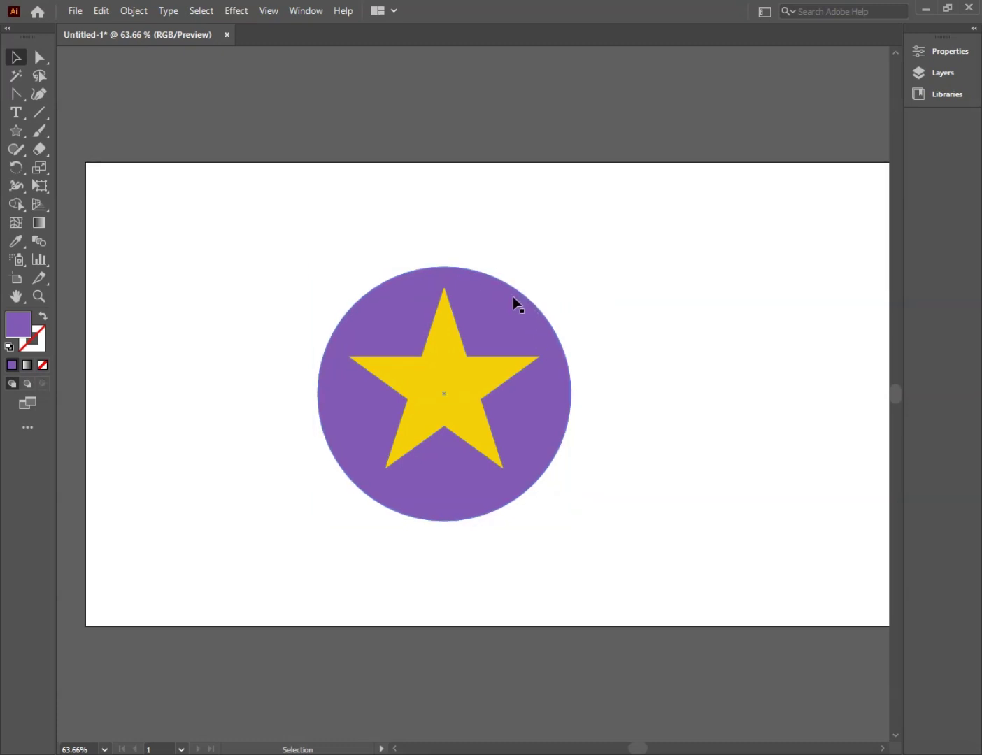
pyautogui.click(512, 298)
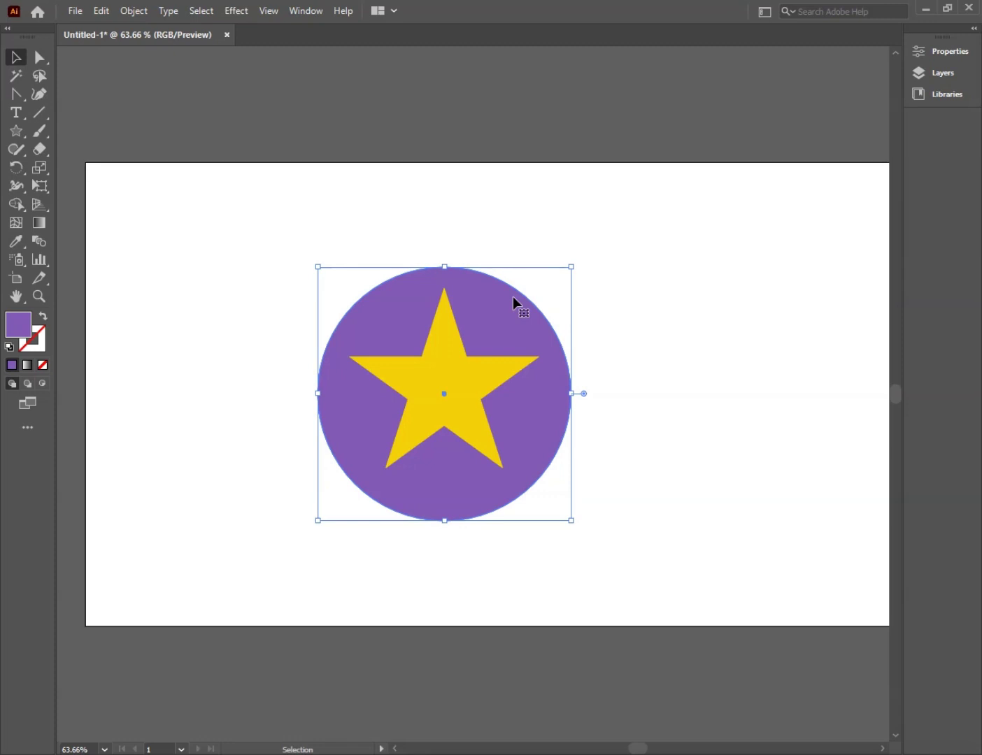
# Lock the purple circle with Object > Lock > Selection
pyautogui.click(148, 13)
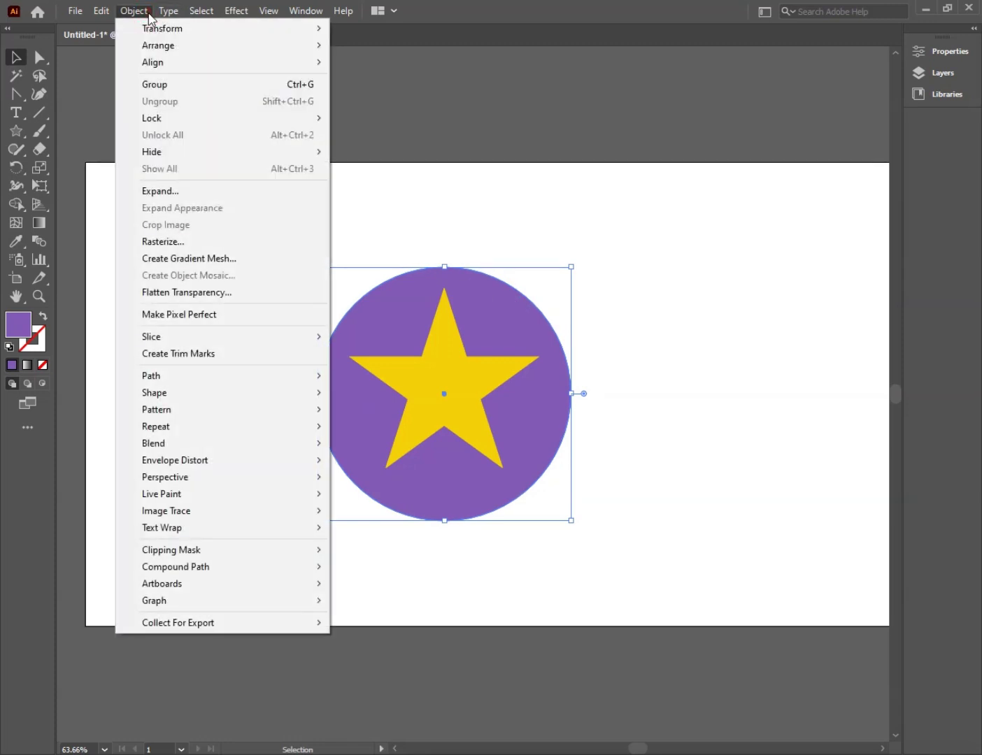
pyautogui.click(198, 126)
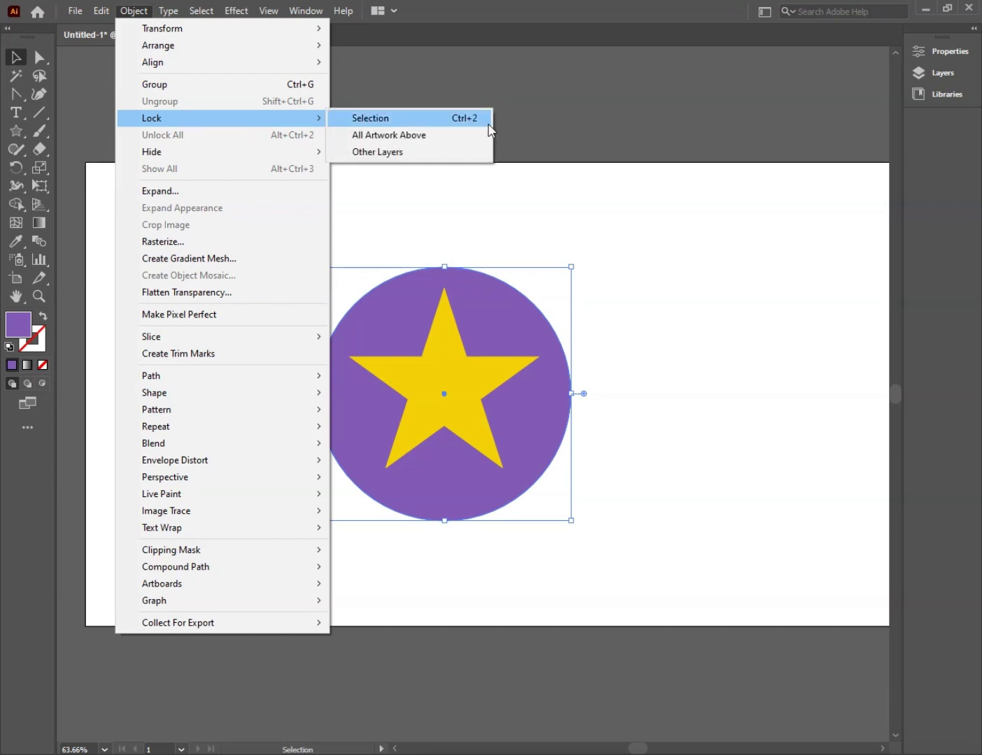
pyautogui.click(441, 117)
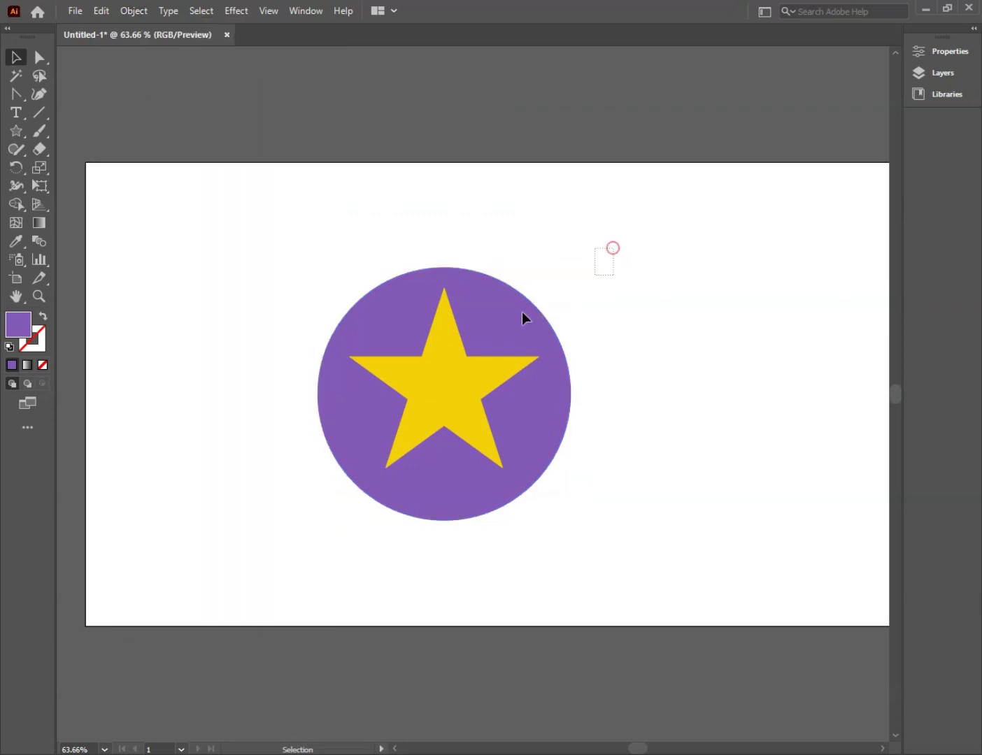
# Marquee-select the star, drag it around, and leave it centred on the locked circle
pyautogui.moveTo(185, 218); pyautogui.dragTo(795, 595)
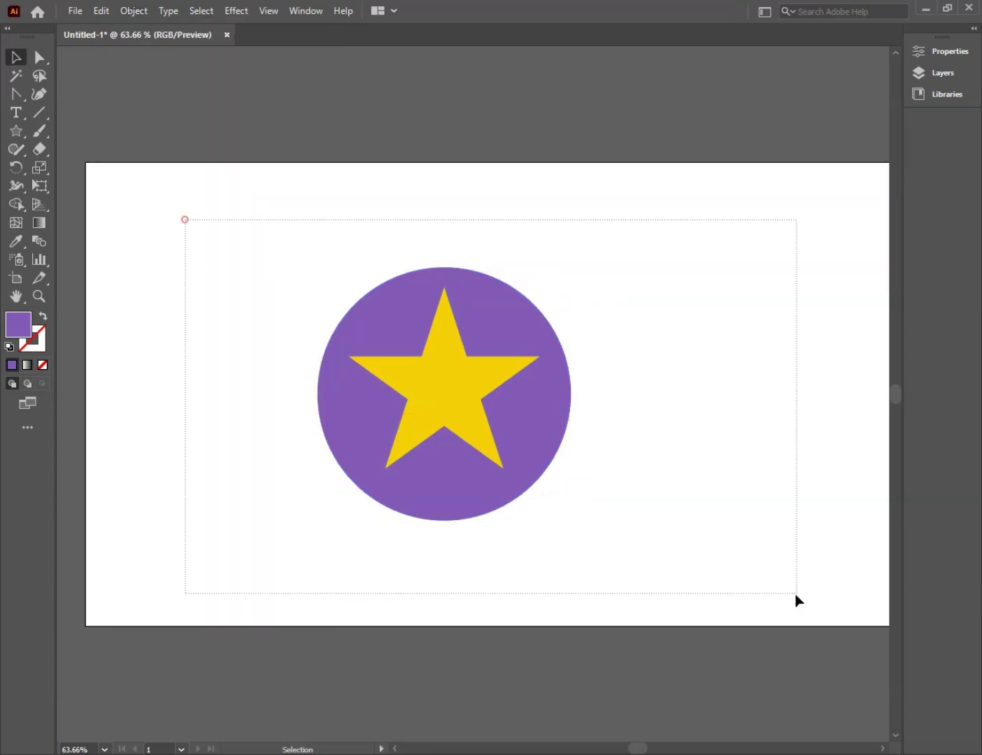
pyautogui.moveTo(450, 388)
pyautogui.mouseDown()
pyautogui.moveTo(686, 535)
pyautogui.moveTo(556, 386)
pyautogui.moveTo(200, 331)
pyautogui.moveTo(190, 263)
pyautogui.mouseUp()
pyautogui.click(660, 274)
pyautogui.moveTo(611, 291); pyautogui.dragTo(565, 319)
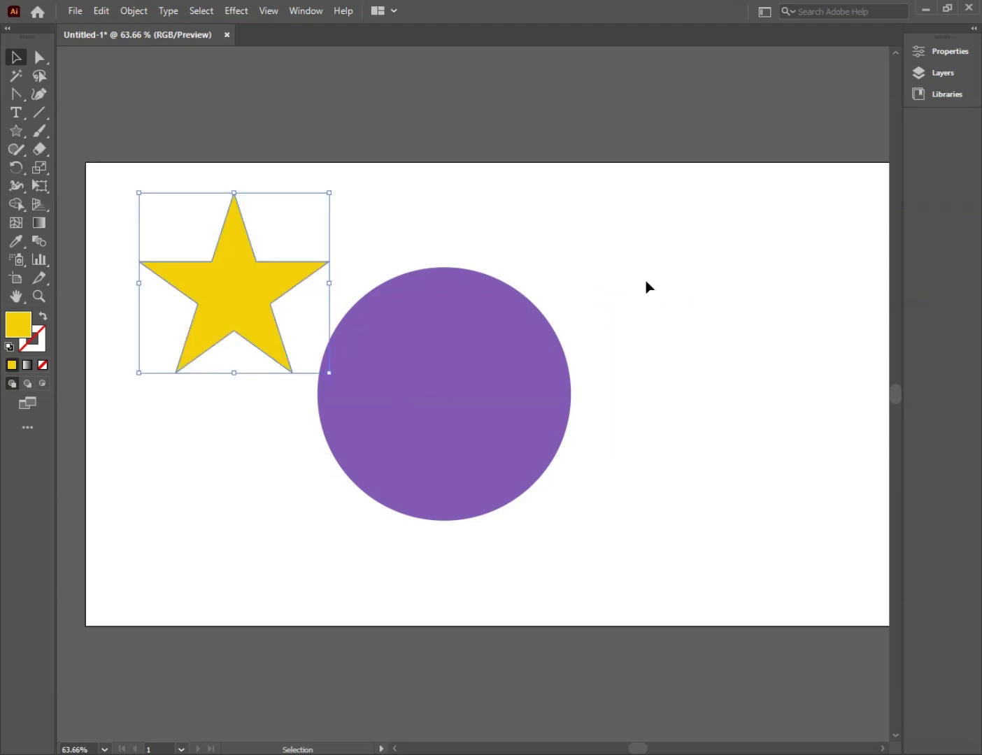
pyautogui.click(612, 314)
pyautogui.moveTo(262, 328)
pyautogui.mouseDown()
pyautogui.moveTo(456, 388)
pyautogui.moveTo(443, 395)
pyautogui.mouseUp()
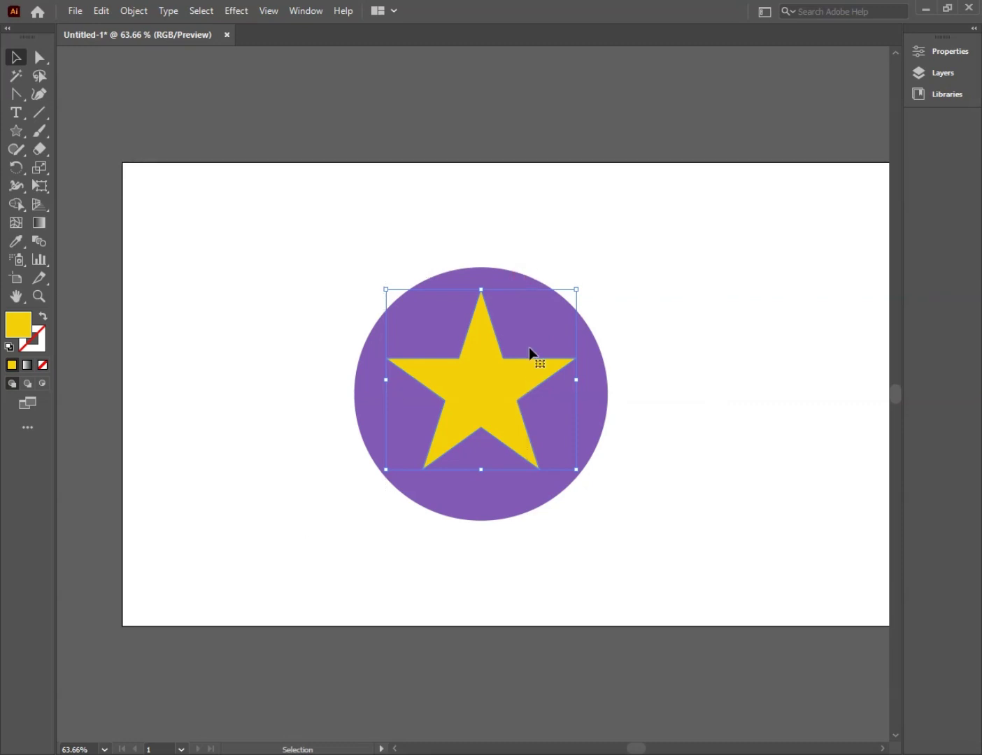
pyautogui.click(683, 319)
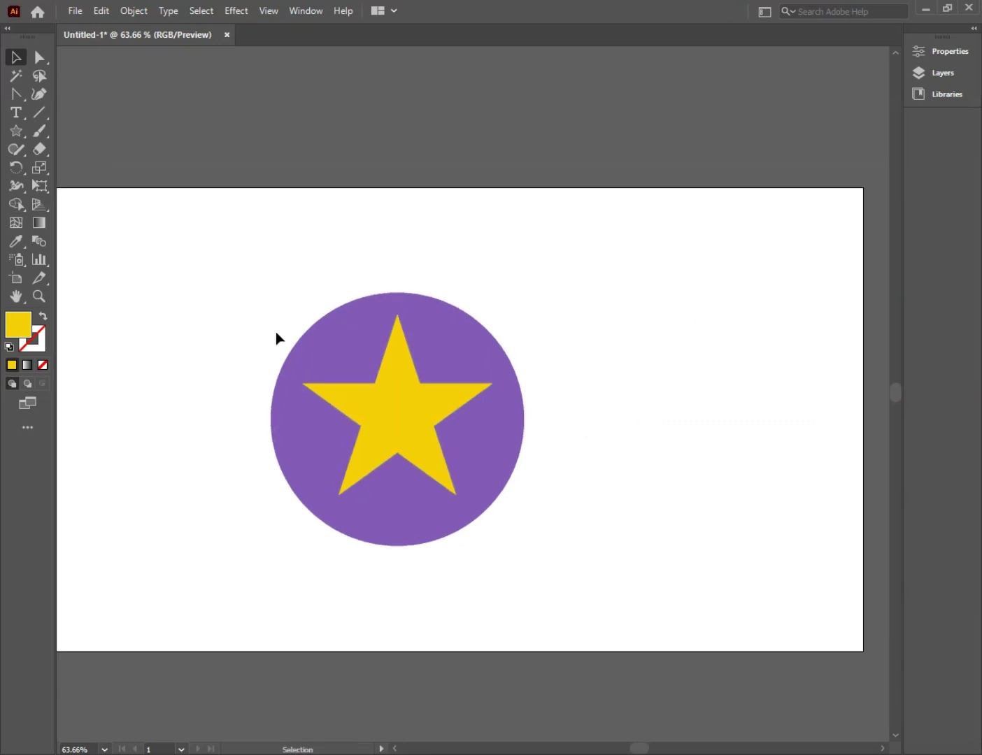
pyautogui.click(397, 412)
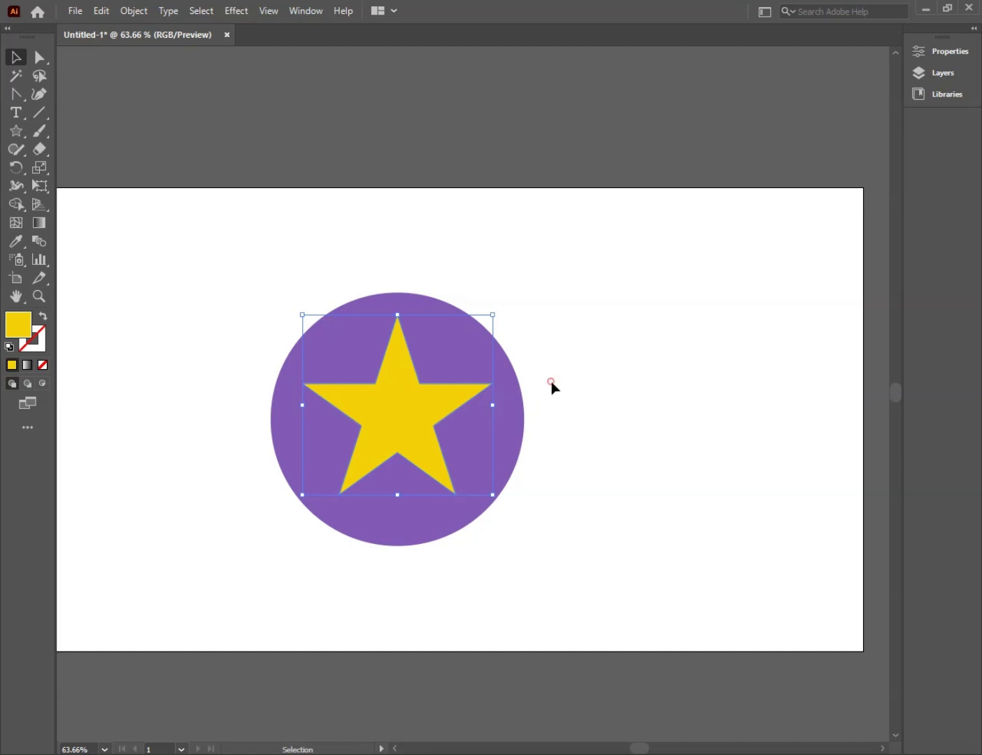
pyautogui.click(245, 87)
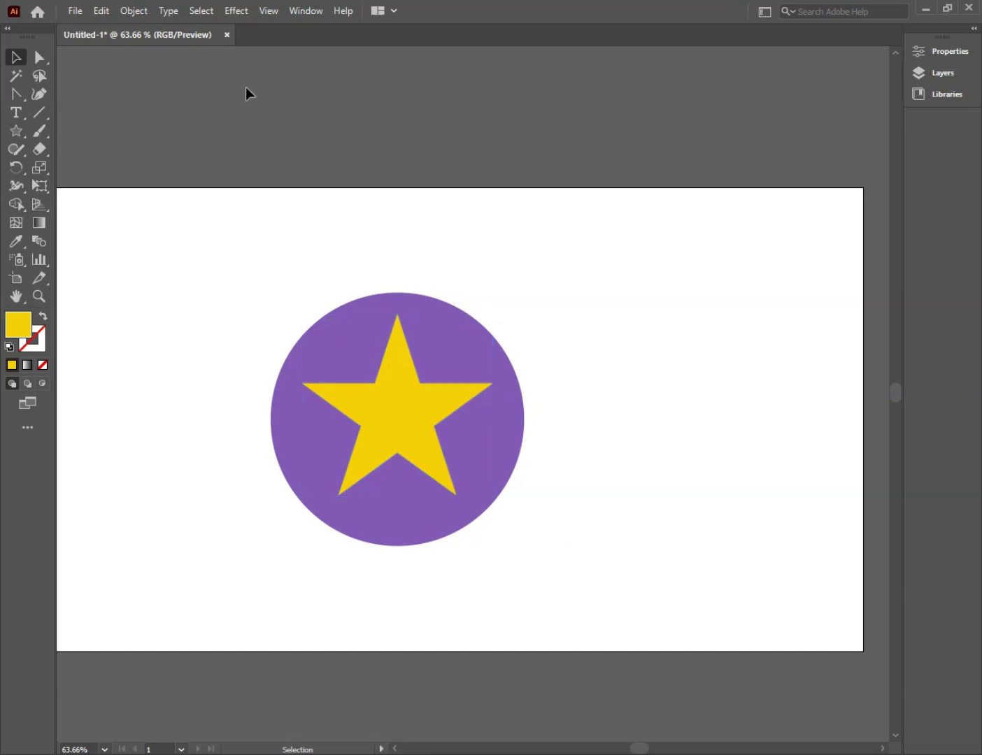
# Unlock all artwork with Object > Unlock All and clear the selection
pyautogui.click(131, 12)
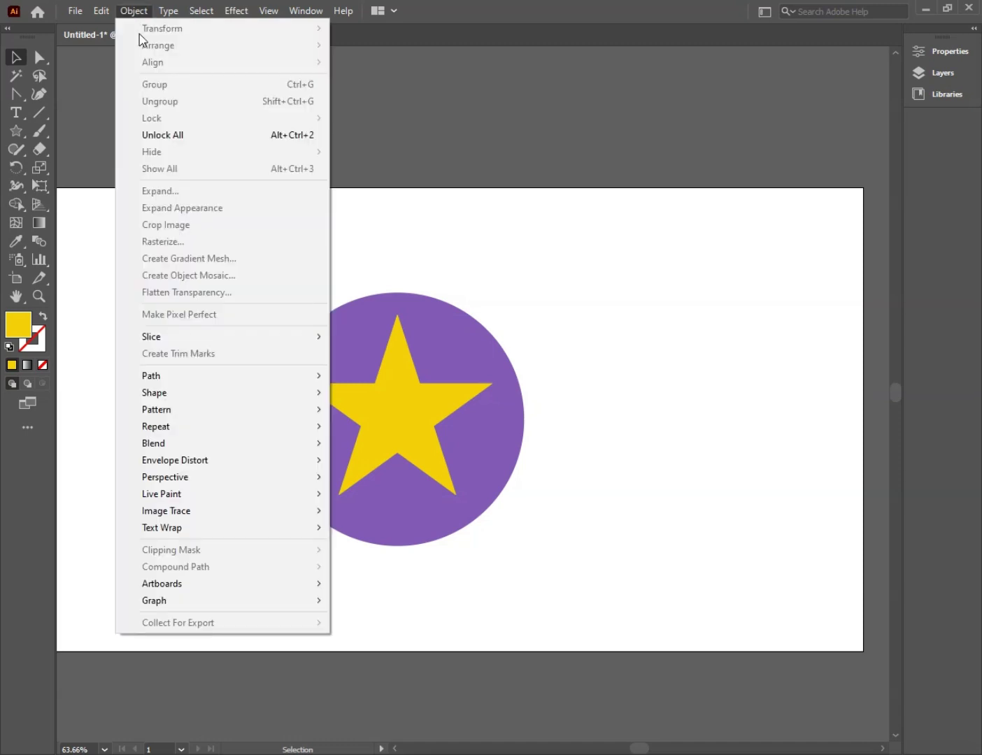
pyautogui.click(174, 133)
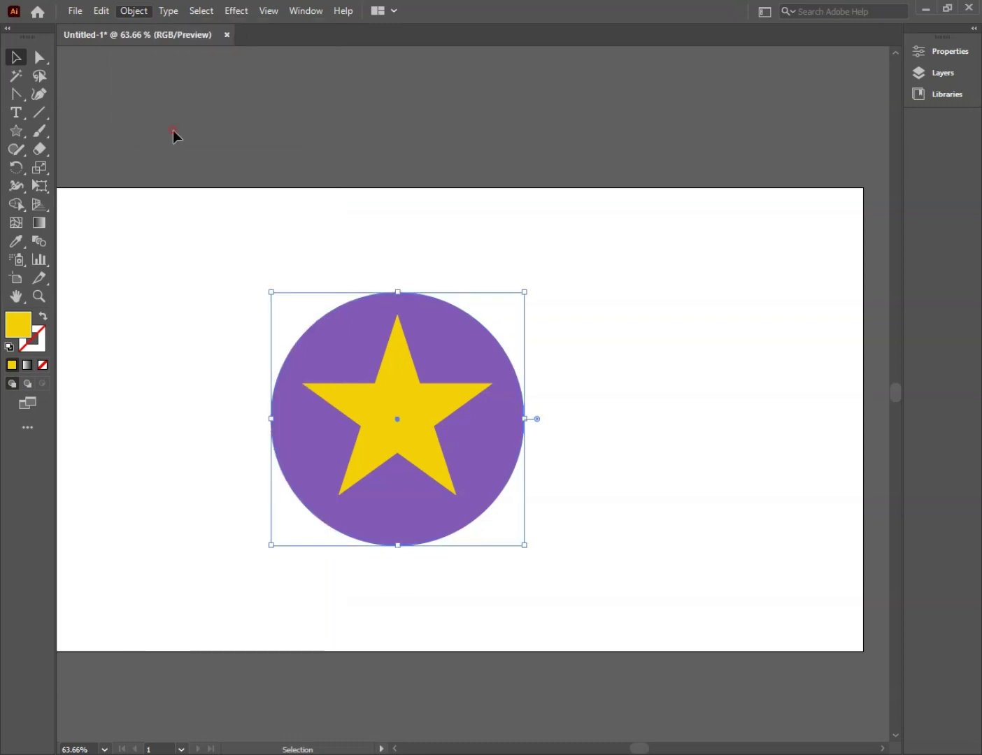
pyautogui.click(695, 320)
# Shuffle the star and circle around, ending with the star on the circle's centre
pyautogui.moveTo(399, 410); pyautogui.dragTo(834, 413)
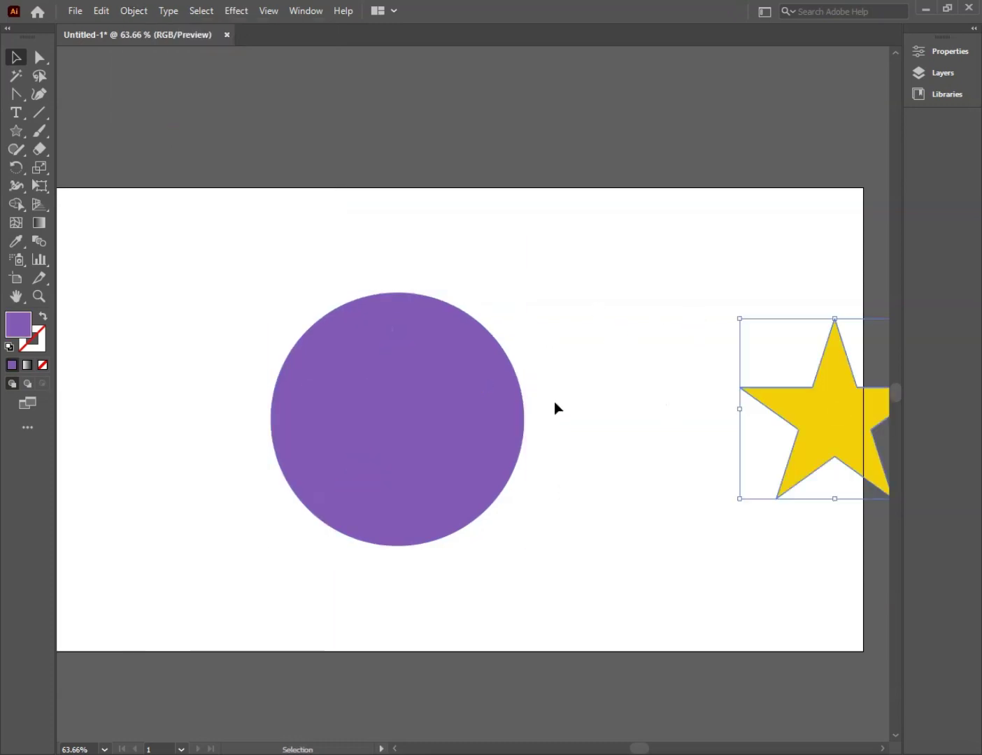
pyautogui.moveTo(433, 413)
pyautogui.mouseDown()
pyautogui.moveTo(288, 387)
pyautogui.moveTo(541, 509)
pyautogui.mouseUp()
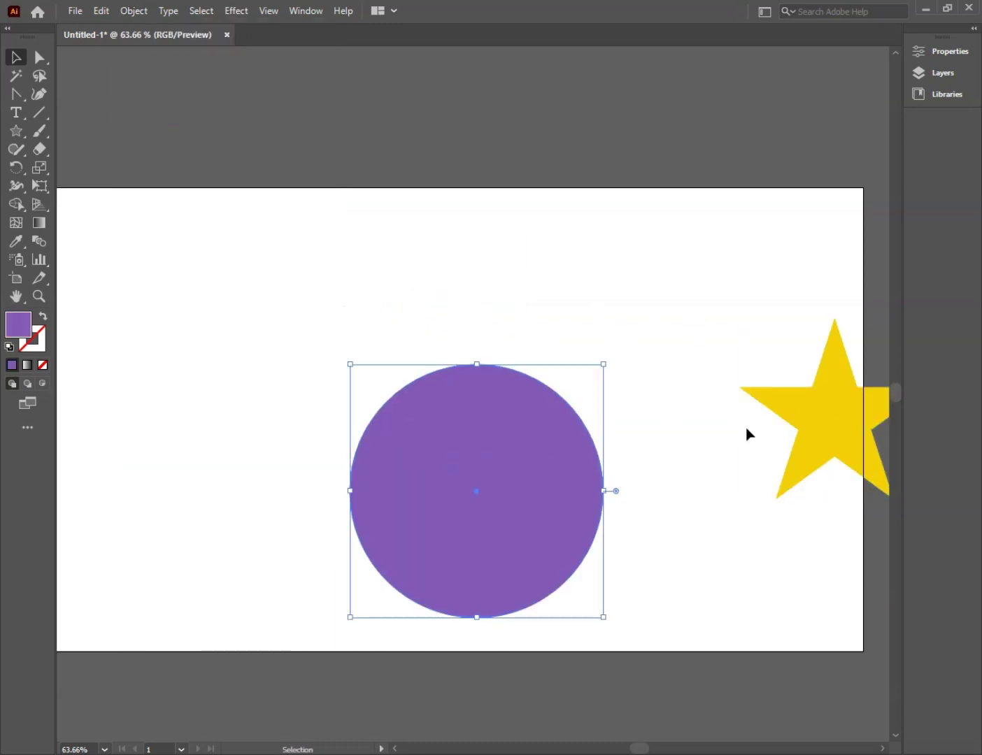
pyautogui.click(153, 294)
pyautogui.moveTo(828, 423); pyautogui.dragTo(258, 355)
pyautogui.moveTo(430, 409); pyautogui.dragTo(386, 271)
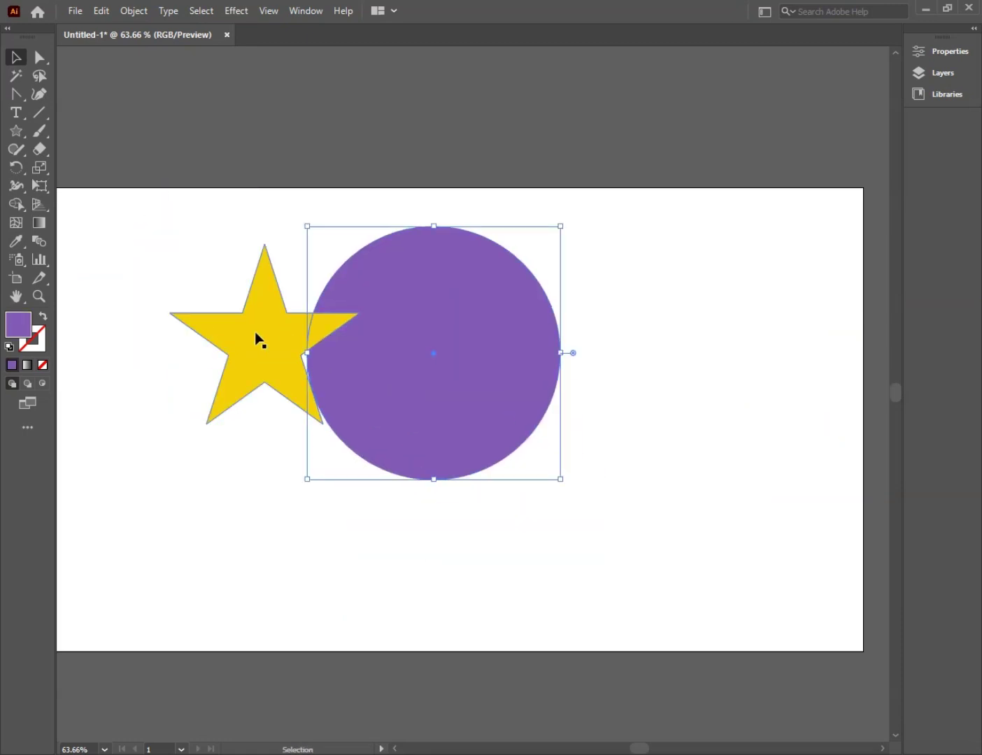
pyautogui.moveTo(257, 339)
pyautogui.mouseDown()
pyautogui.moveTo(409, 354)
pyautogui.moveTo(434, 337)
pyautogui.mouseUp()
pyautogui.click(623, 280)
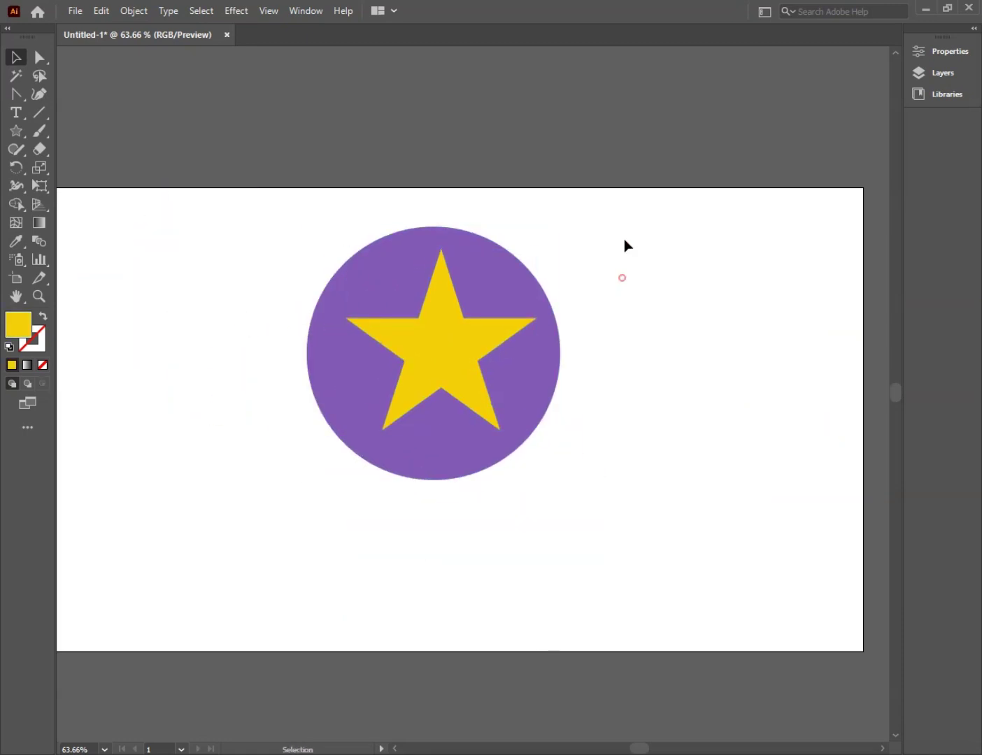
# Move the circle and star together down-left, then drag the star out to the circle's right
pyautogui.moveTo(623, 238); pyautogui.dragTo(342, 447)
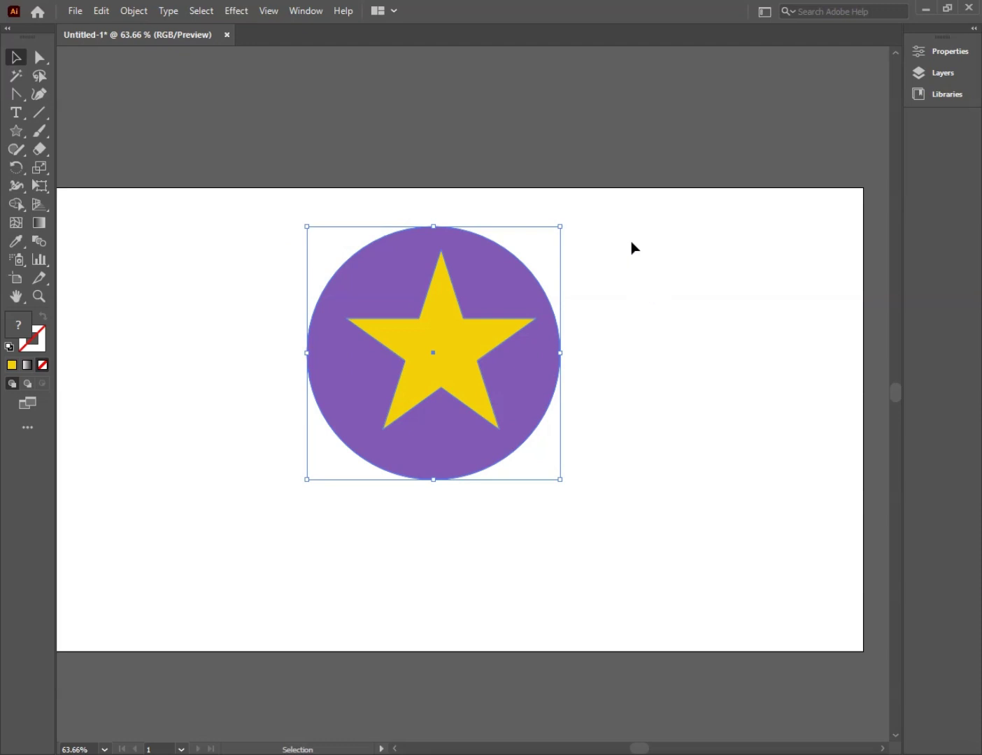
pyautogui.moveTo(471, 307)
pyautogui.mouseDown()
pyautogui.moveTo(385, 376)
pyautogui.moveTo(413, 380)
pyautogui.moveTo(410, 419)
pyautogui.mouseUp()
pyautogui.click(617, 312)
pyautogui.click(419, 417)
pyautogui.click(743, 309)
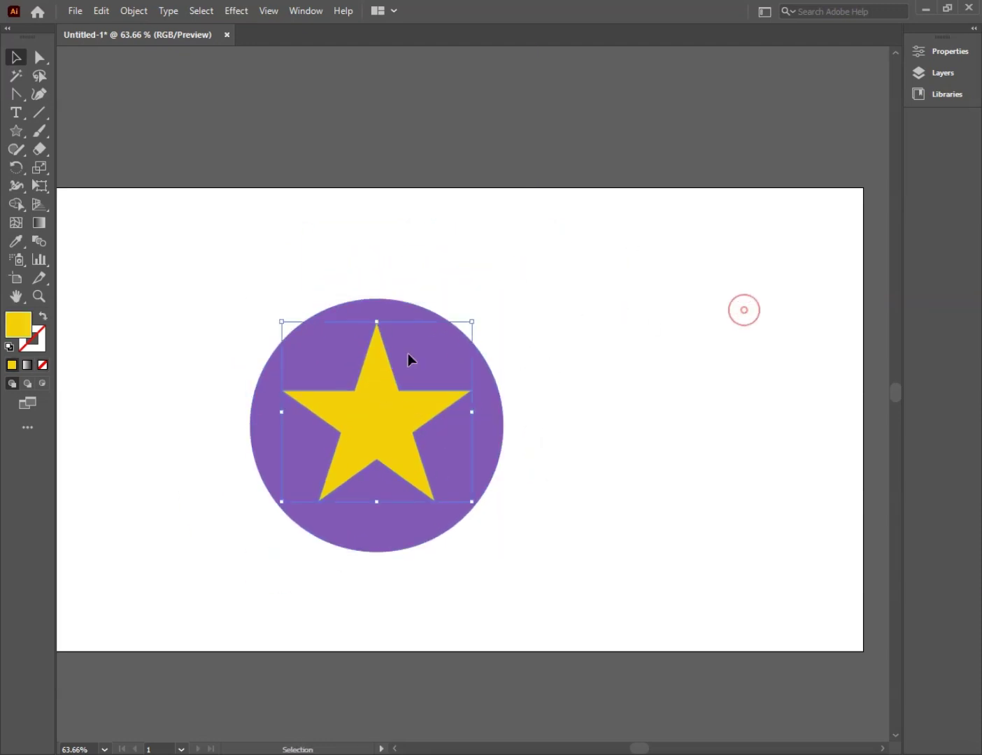
pyautogui.moveTo(334, 429)
pyautogui.mouseDown()
pyautogui.moveTo(679, 396)
pyautogui.moveTo(598, 465)
pyautogui.mouseUp()
pyautogui.click(403, 407)
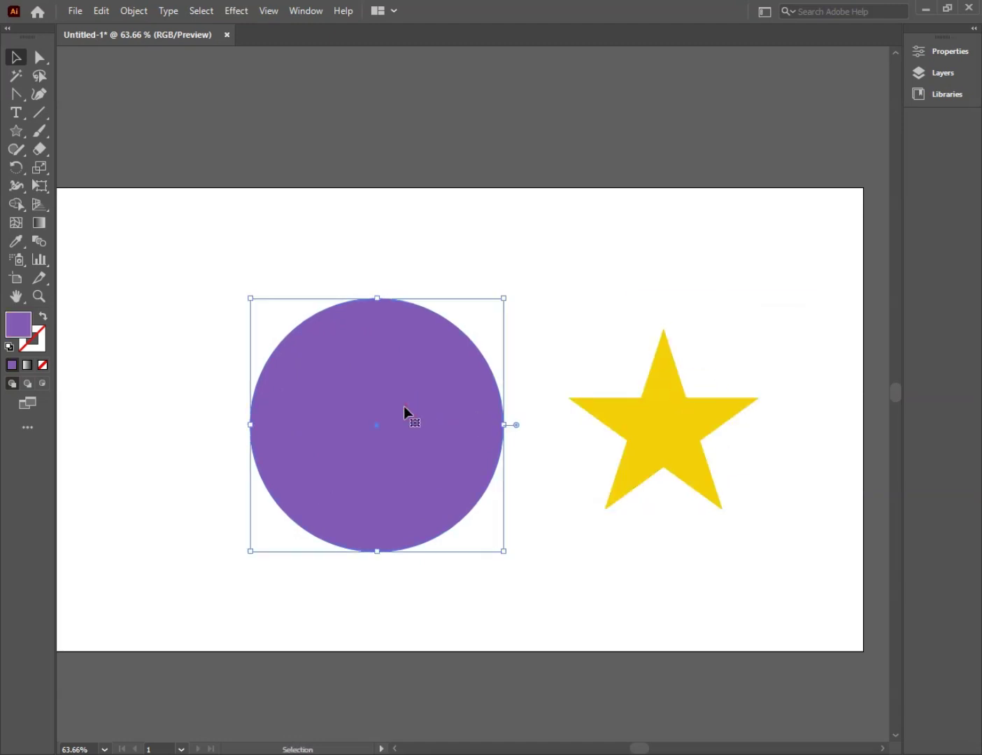
# Marquee-select the circle and the star in turn, clearing the selection between tries
pyautogui.hotkey('ctrl', 'shift', 'a')
pyautogui.click(236, 305)
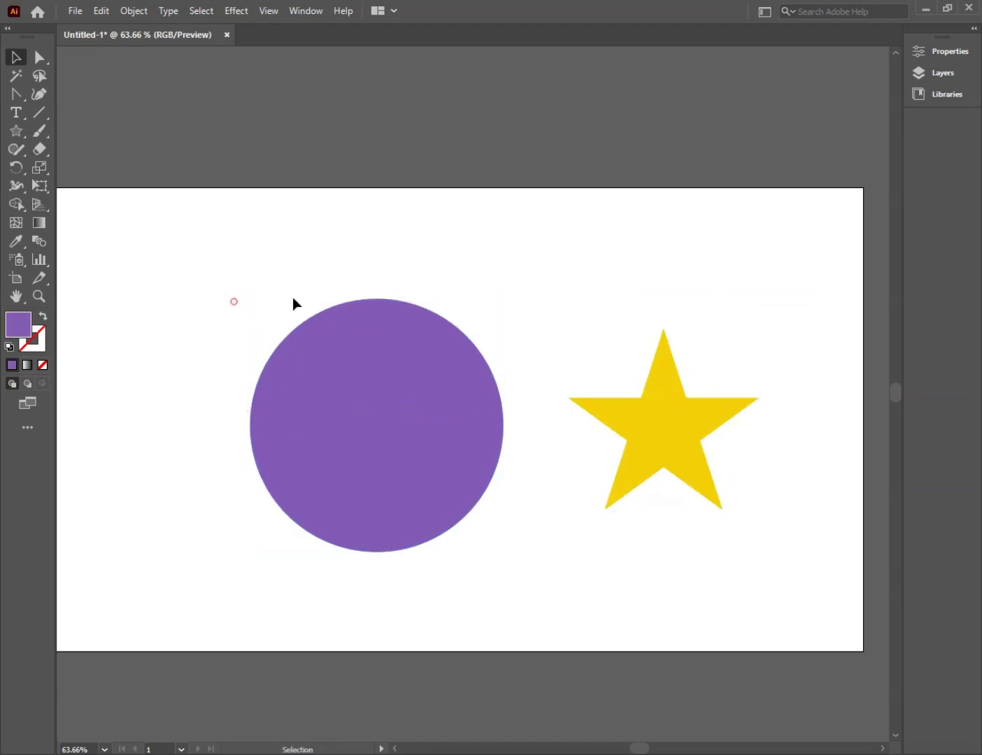
pyautogui.moveTo(281, 290); pyautogui.dragTo(492, 491)
pyautogui.moveTo(233, 309); pyautogui.dragTo(424, 494)
pyautogui.click(273, 325)
pyautogui.moveTo(560, 328); pyautogui.dragTo(775, 537)
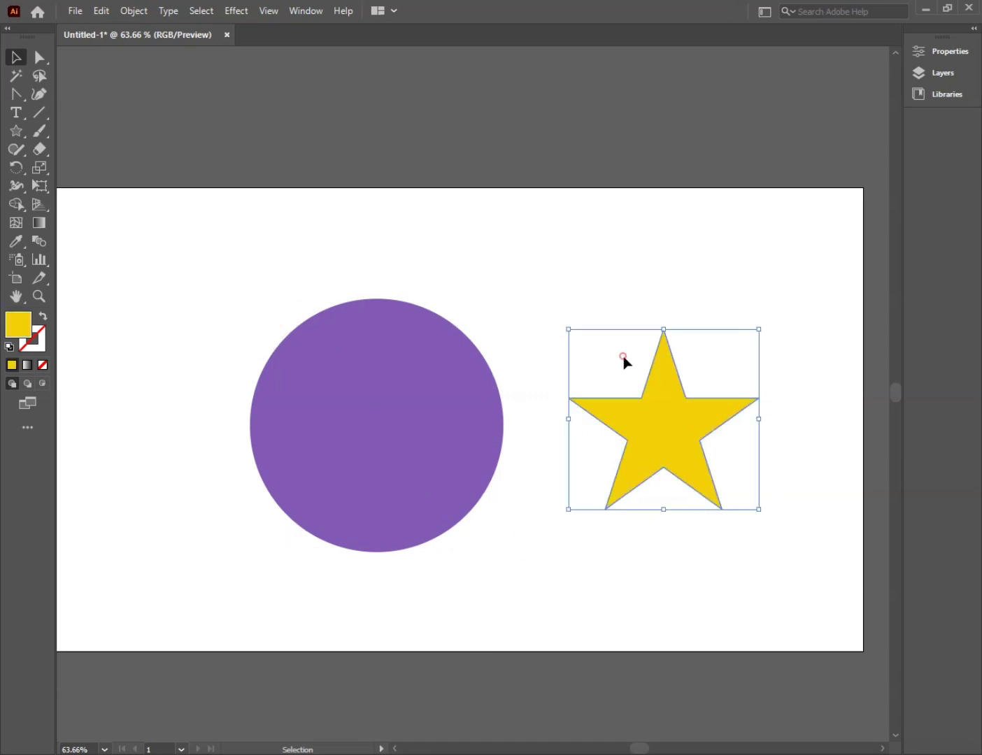
pyautogui.click(537, 287)
# Switch between Direct Selection and Selection tools while selecting the circle and star
pyautogui.press('a')
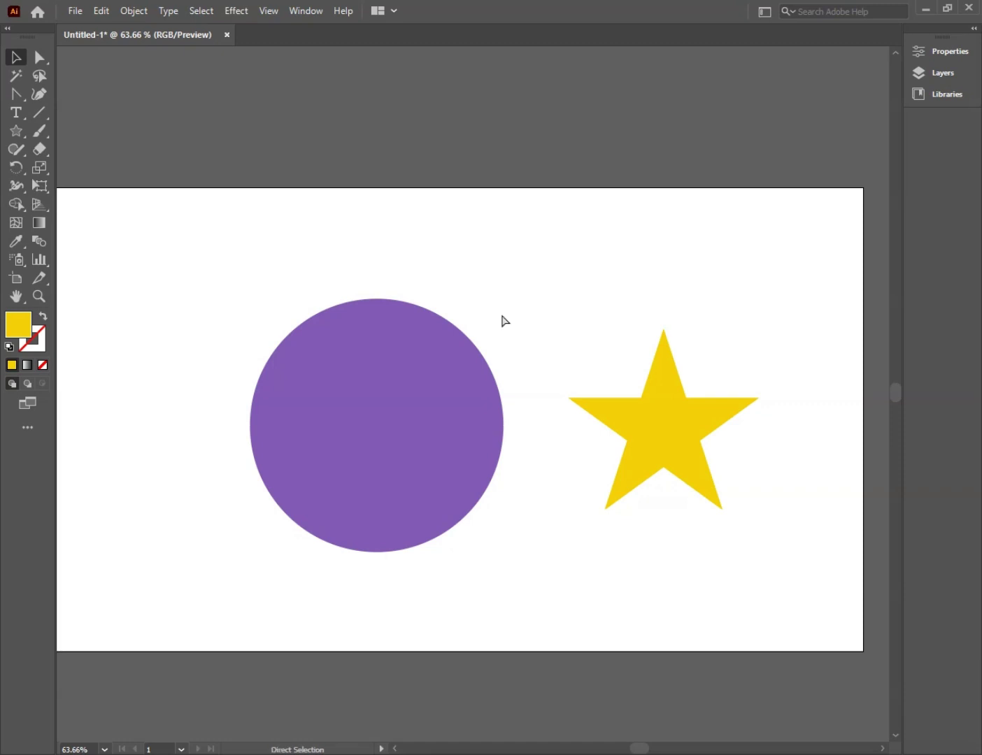
pyautogui.click(502, 319)
pyautogui.press('v')
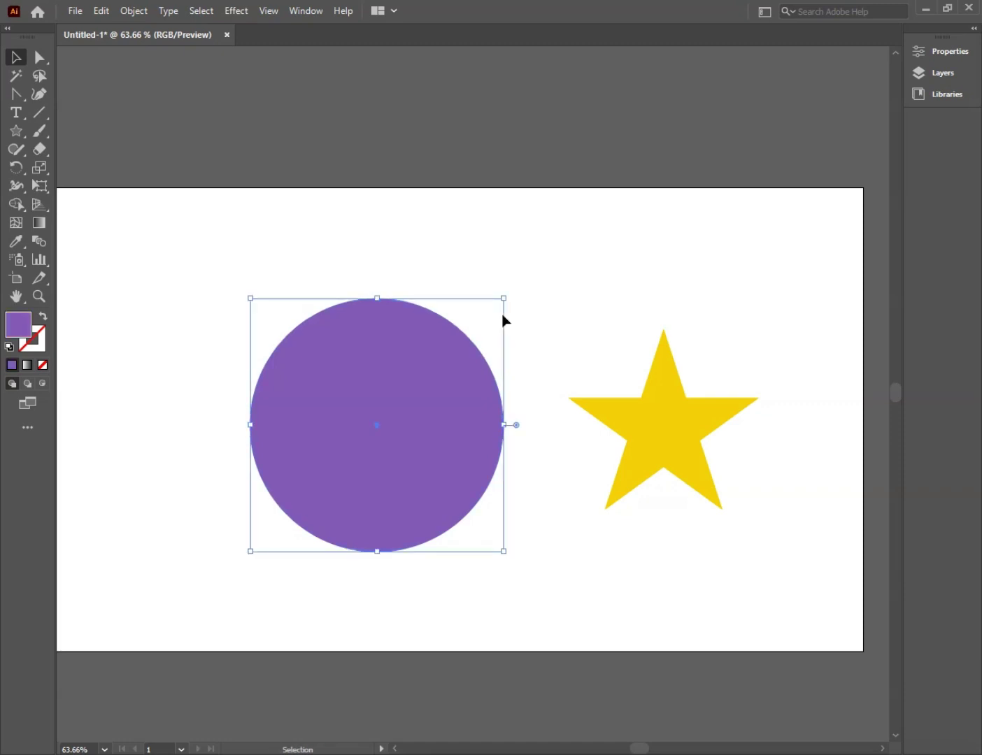
pyautogui.click(389, 227)
pyautogui.click(437, 360)
pyautogui.click(661, 357)
# Nudge the circle, shift the star slightly left, and inspect the star's anchor points
pyautogui.moveTo(373, 456); pyautogui.dragTo(379, 465)
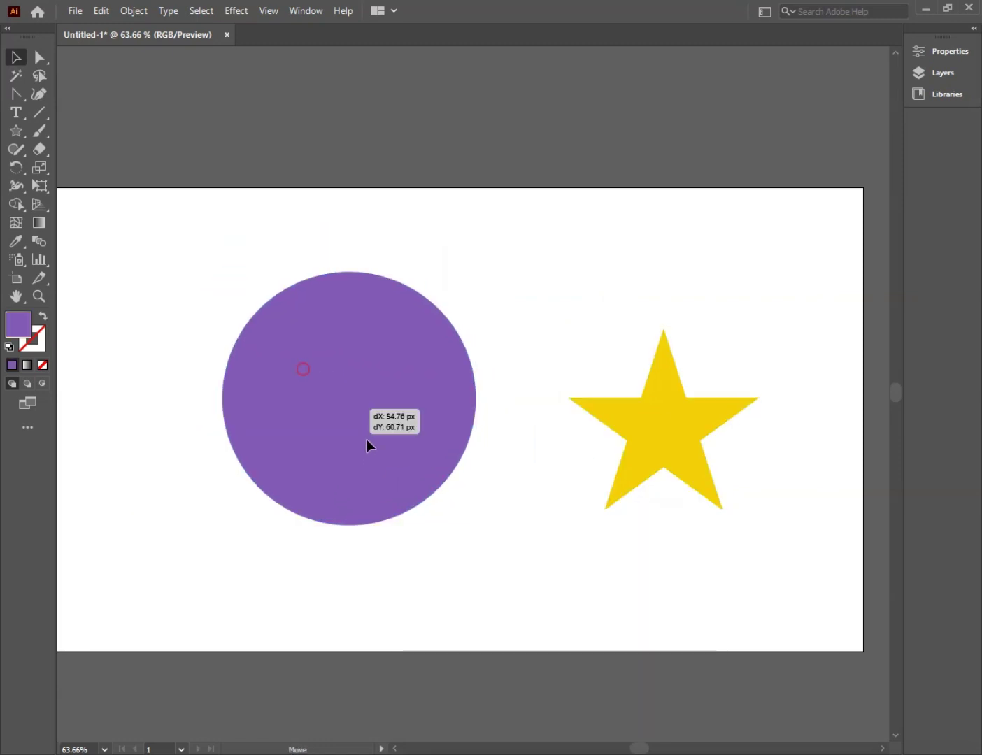
pyautogui.moveTo(668, 427); pyautogui.dragTo(646, 428)
pyautogui.click(558, 320)
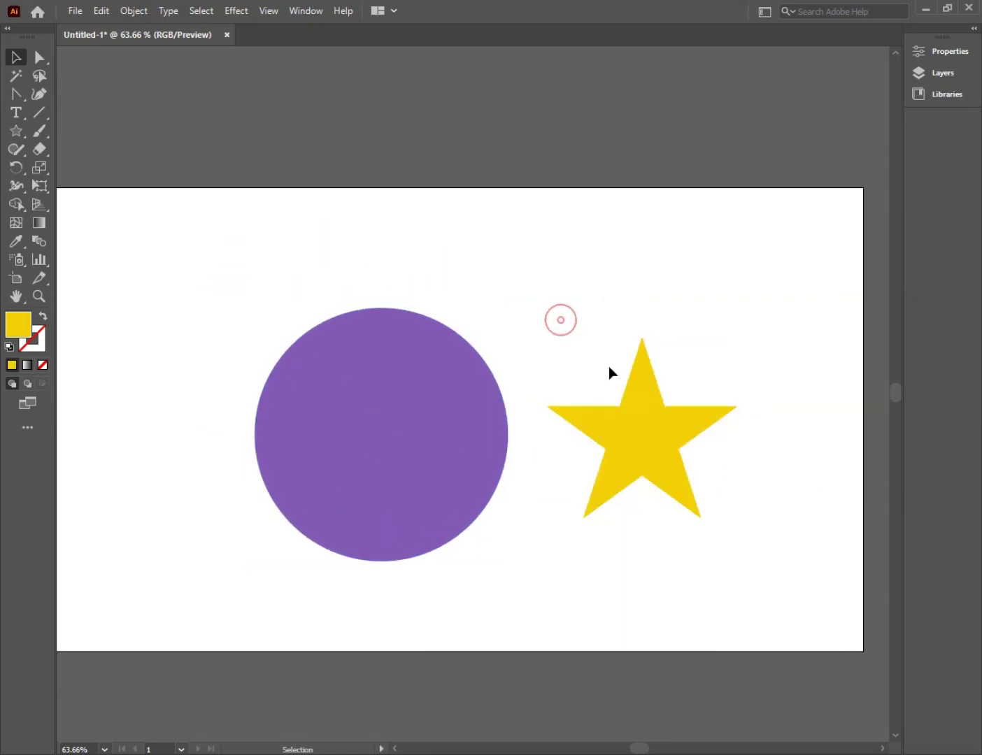
pyautogui.click(630, 411)
pyautogui.press('a')
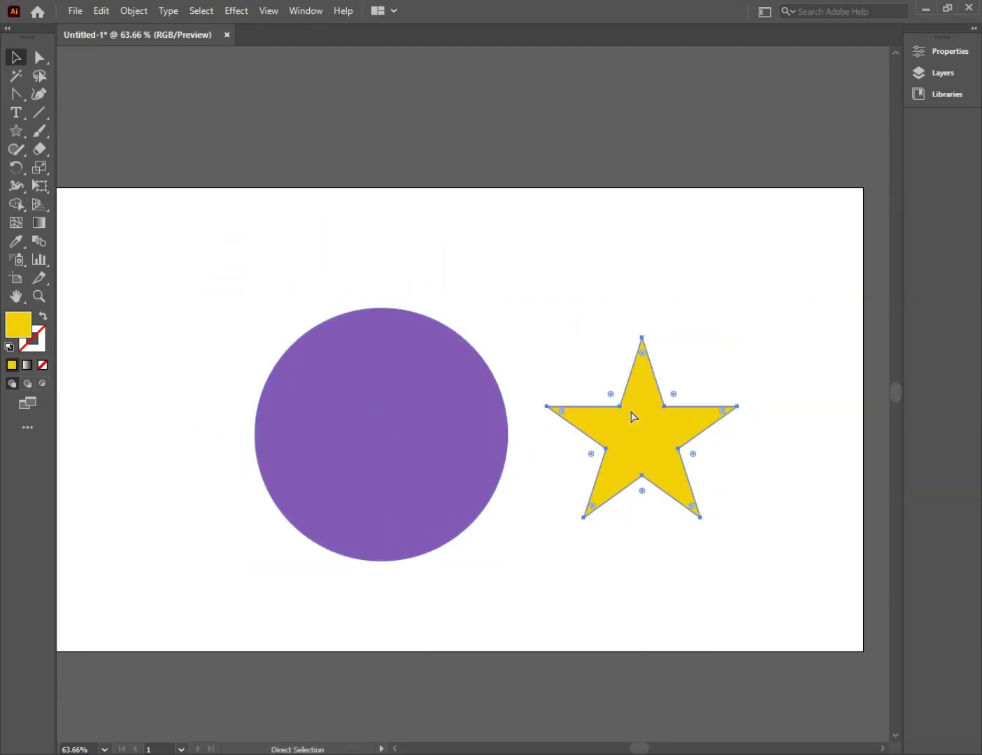
pyautogui.press('v')
pyautogui.hotkey('ctrl', 'shift', 'a')
# Move the purple circle left, view its anchor points, and box-select the shapes
pyautogui.click(432, 400)
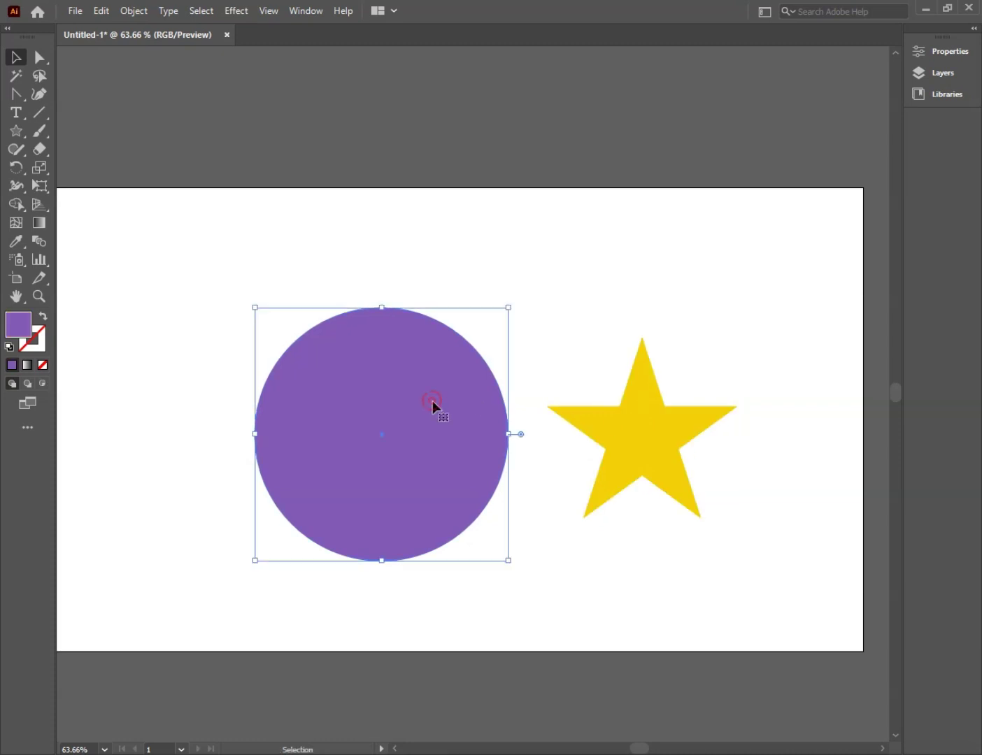
pyautogui.moveTo(432, 400); pyautogui.dragTo(357, 405)
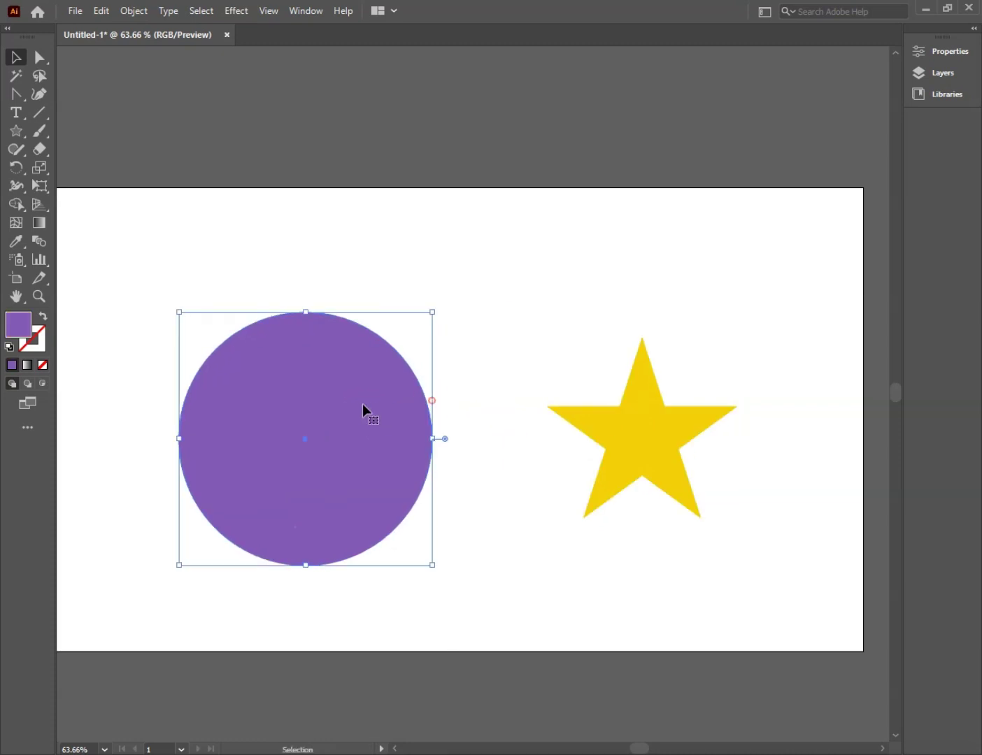
pyautogui.press('a')
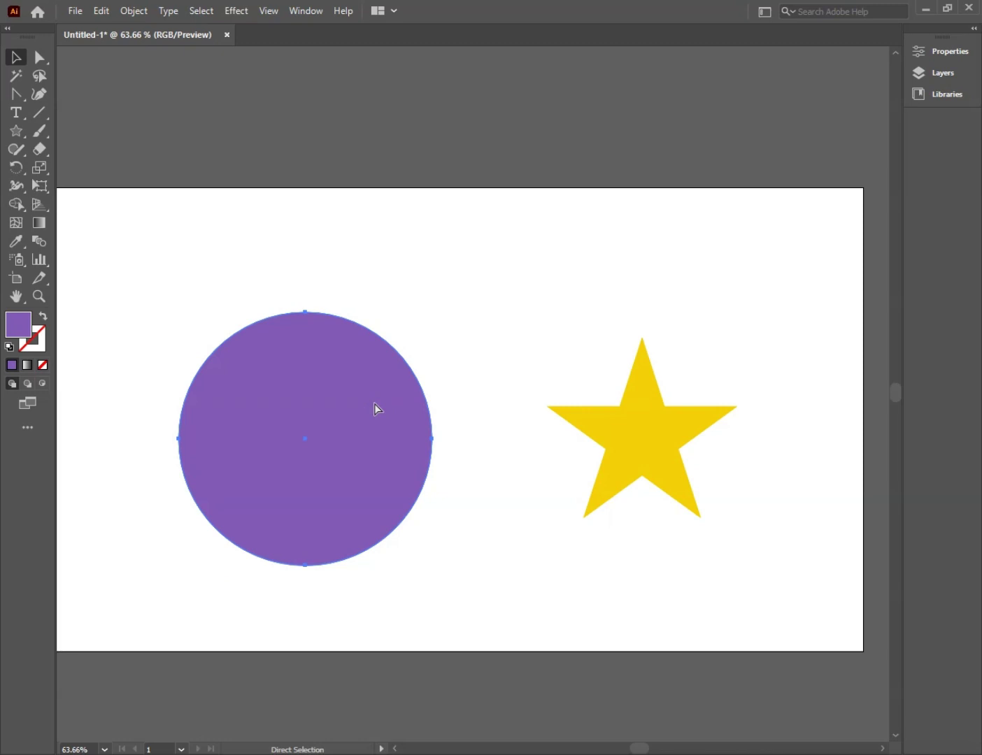
pyautogui.hotkey('ctrl', 'shift', 'a')
pyautogui.press('v')
pyautogui.moveTo(186, 276)
pyautogui.mouseDown()
pyautogui.moveTo(680, 596)
pyautogui.moveTo(713, 598)
pyautogui.mouseUp()
pyautogui.moveTo(750, 493); pyautogui.dragTo(414, 409)
pyautogui.moveTo(265, 302)
pyautogui.mouseDown()
pyautogui.moveTo(592, 545)
pyautogui.moveTo(735, 593)
pyautogui.mouseUp()
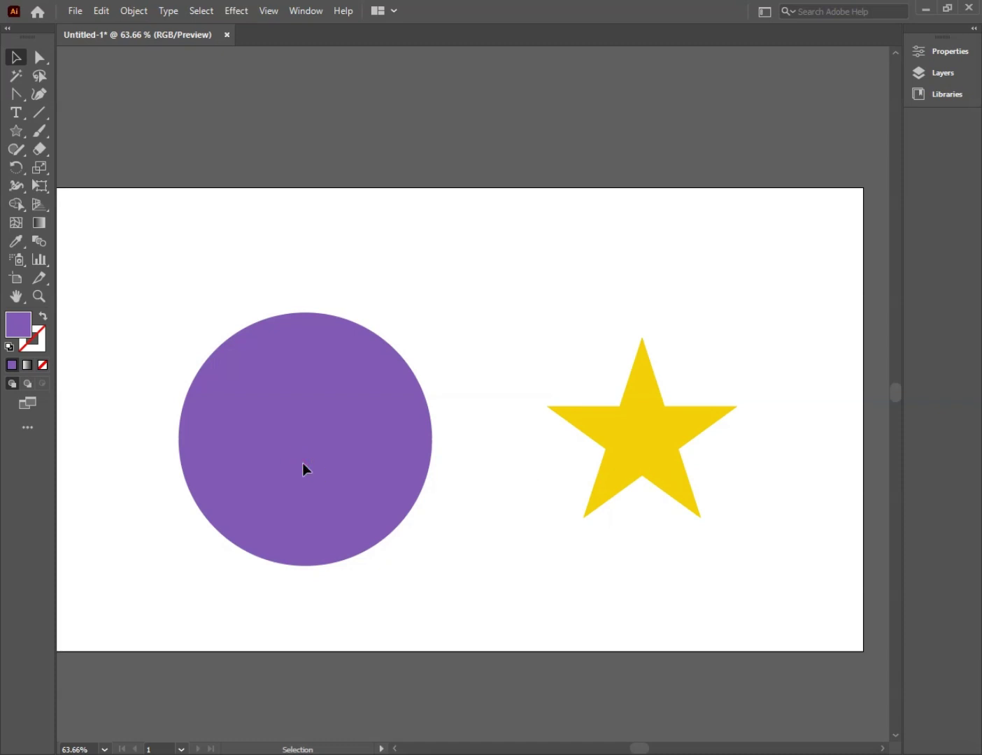
# Select and deselect the circle and star together with clicks and a marquee
pyautogui.press('a')
pyautogui.press('v')
pyautogui.click(304, 464)
pyautogui.click(329, 232)
pyautogui.moveTo(248, 294); pyautogui.dragTo(626, 597)
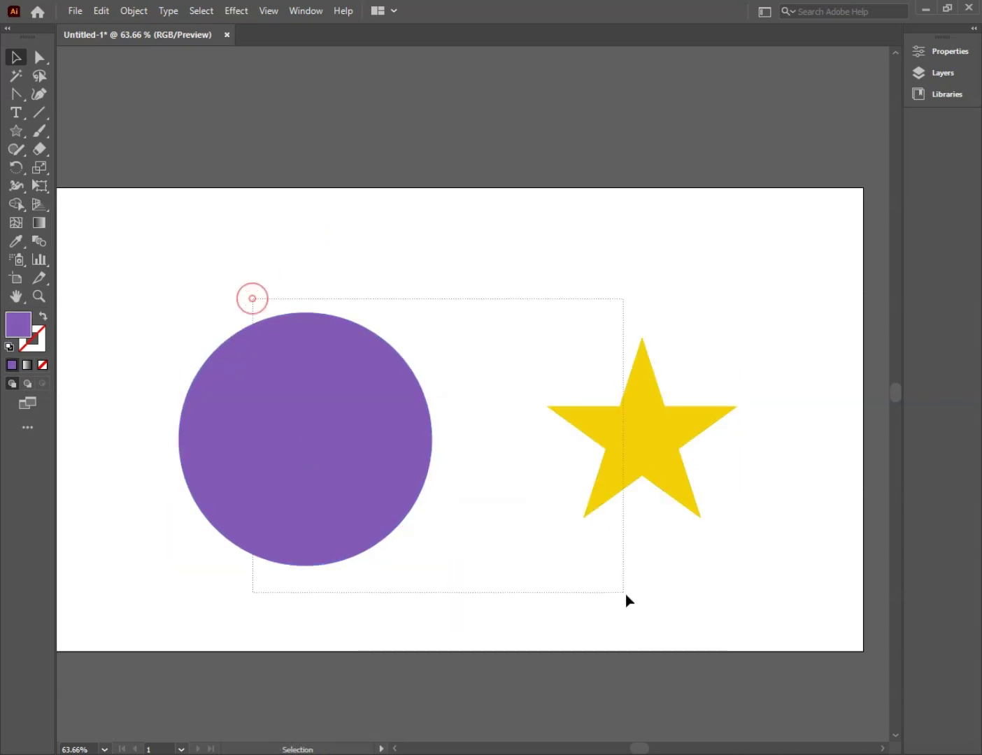
pyautogui.click(458, 352)
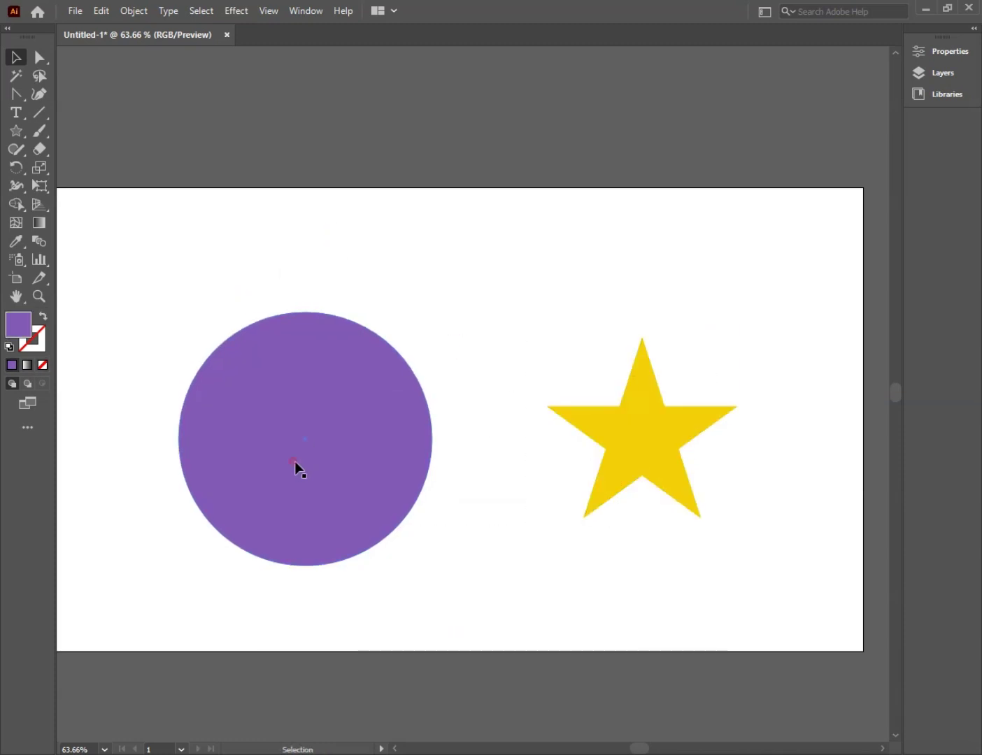
# Move the circle toward the middle, centre the star on it, and select both
pyautogui.moveTo(296, 466); pyautogui.dragTo(461, 327)
pyautogui.moveTo(659, 427); pyautogui.dragTo(504, 517)
pyautogui.moveTo(479, 309); pyautogui.dragTo(352, 530)
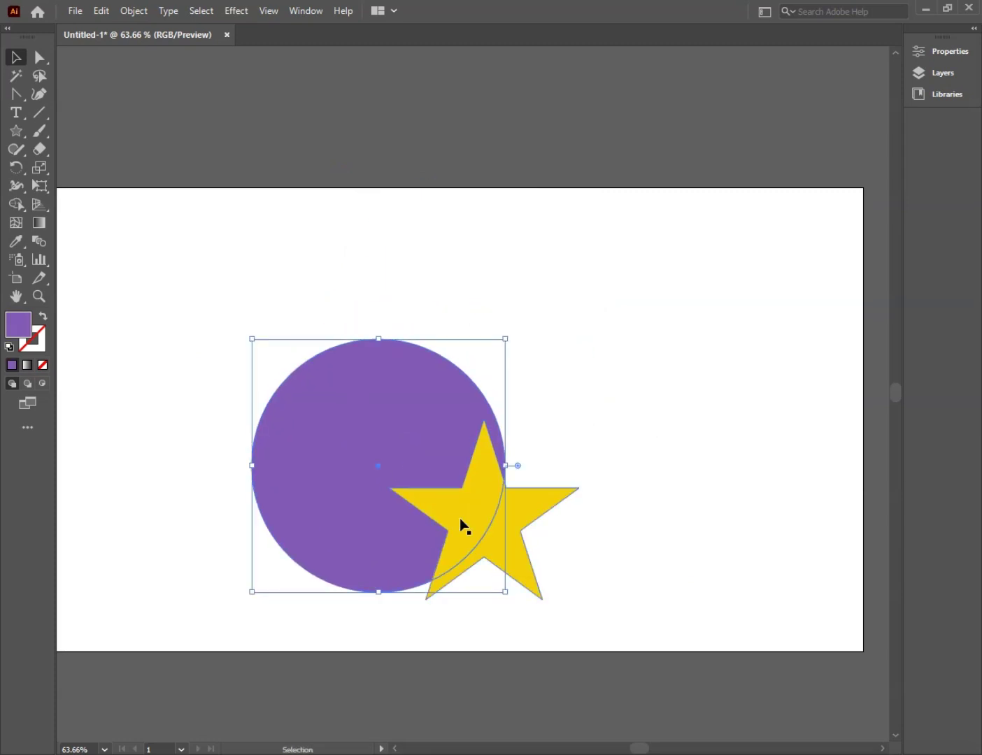
pyautogui.moveTo(460, 519)
pyautogui.mouseDown()
pyautogui.moveTo(368, 481)
pyautogui.moveTo(382, 464)
pyautogui.mouseUp()
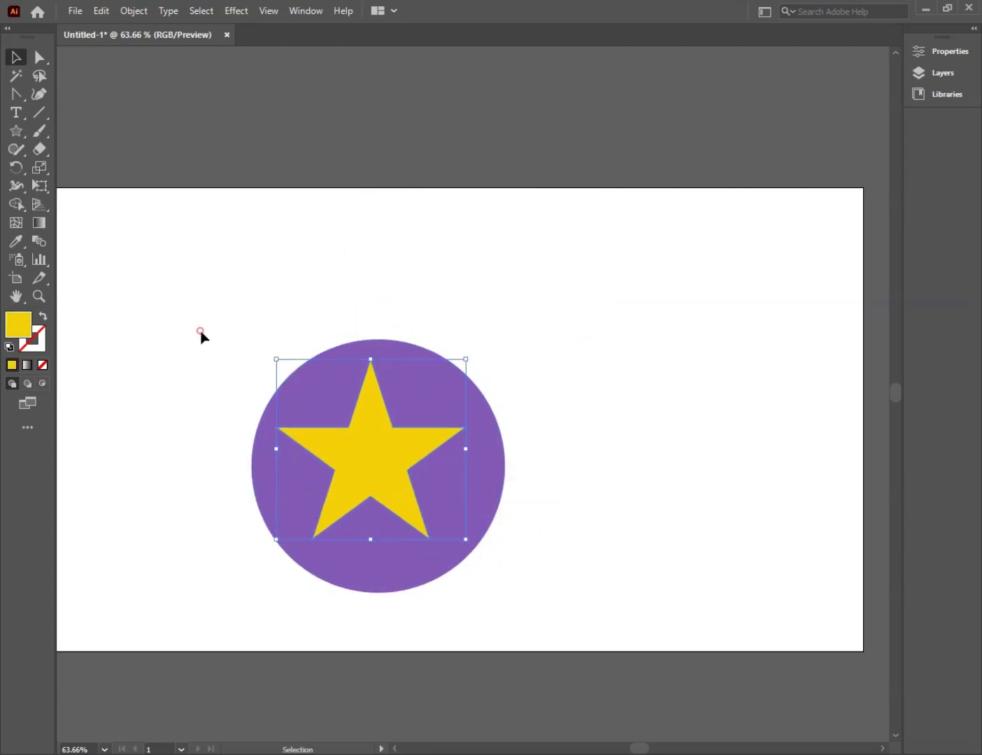
pyautogui.moveTo(199, 334)
pyautogui.mouseDown()
pyautogui.moveTo(466, 520)
pyautogui.moveTo(513, 411)
pyautogui.mouseUp()
# Shift the pair down-right, pull the star out leftward, and pan the artboard back
pyautogui.moveTo(448, 382); pyautogui.dragTo(471, 412)
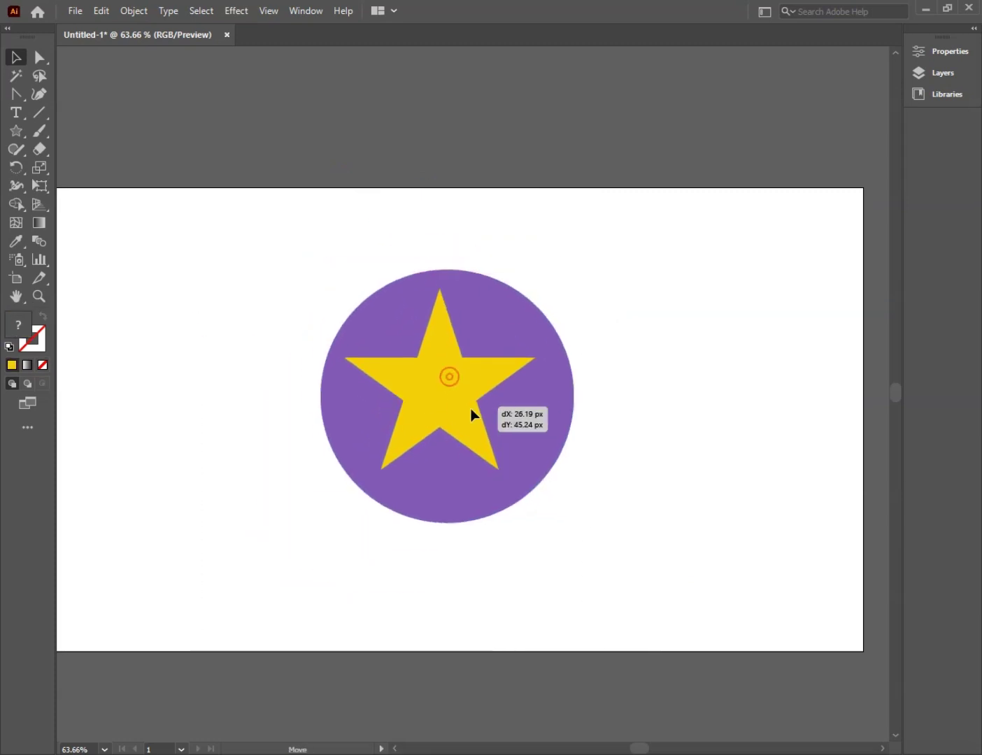
pyautogui.click(619, 404)
pyautogui.moveTo(433, 405)
pyautogui.mouseDown()
pyautogui.moveTo(235, 433)
pyautogui.moveTo(184, 428)
pyautogui.mouseUp()
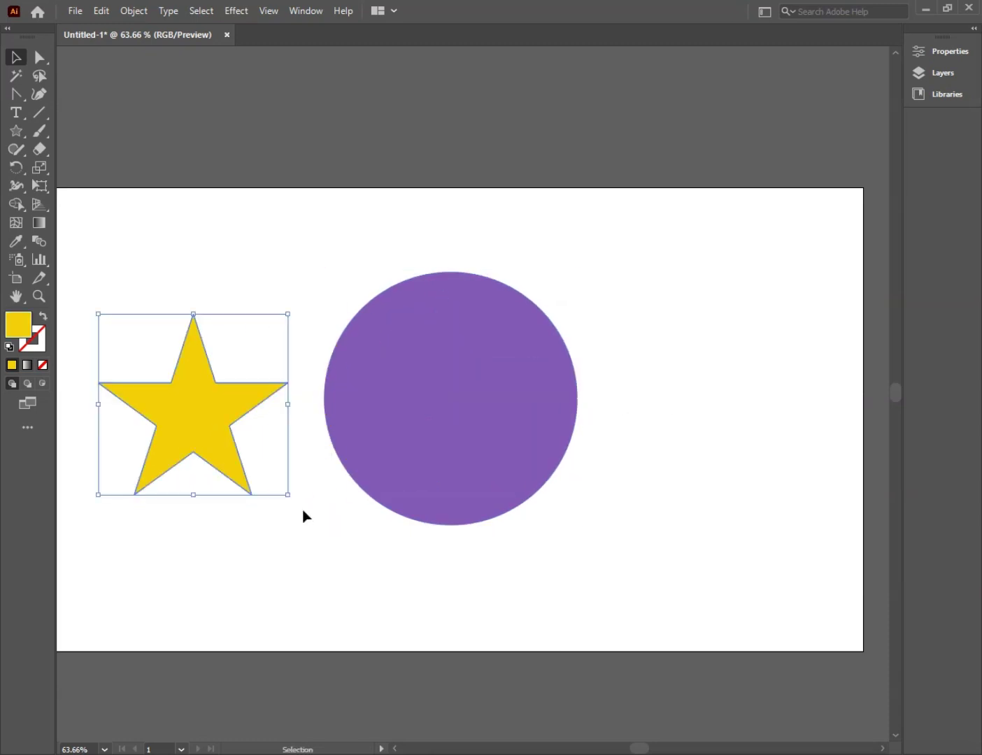
pyautogui.moveTo(95, 245); pyautogui.dragTo(888, 514)
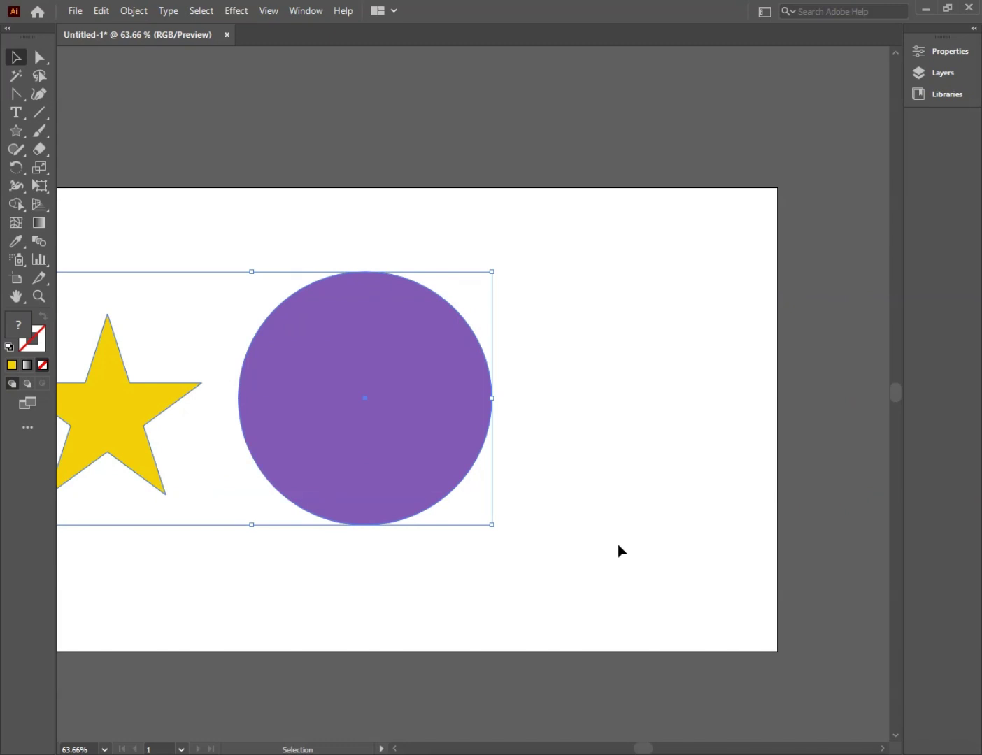
pyautogui.click(619, 550)
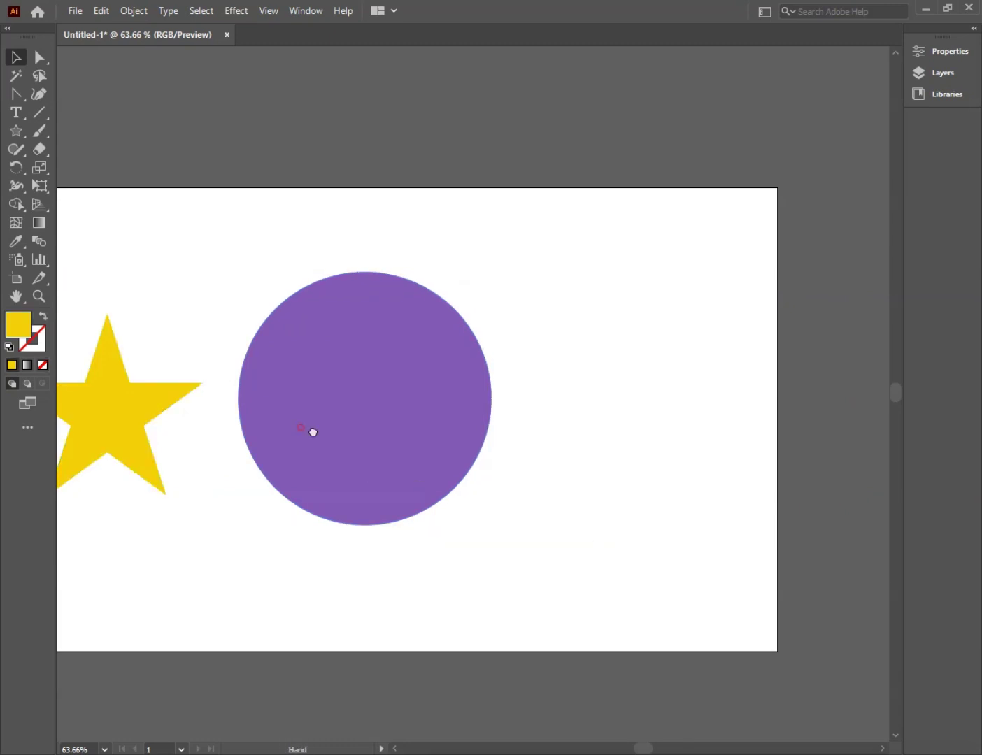
pyautogui.moveTo(236, 355); pyautogui.dragTo(868, 673)
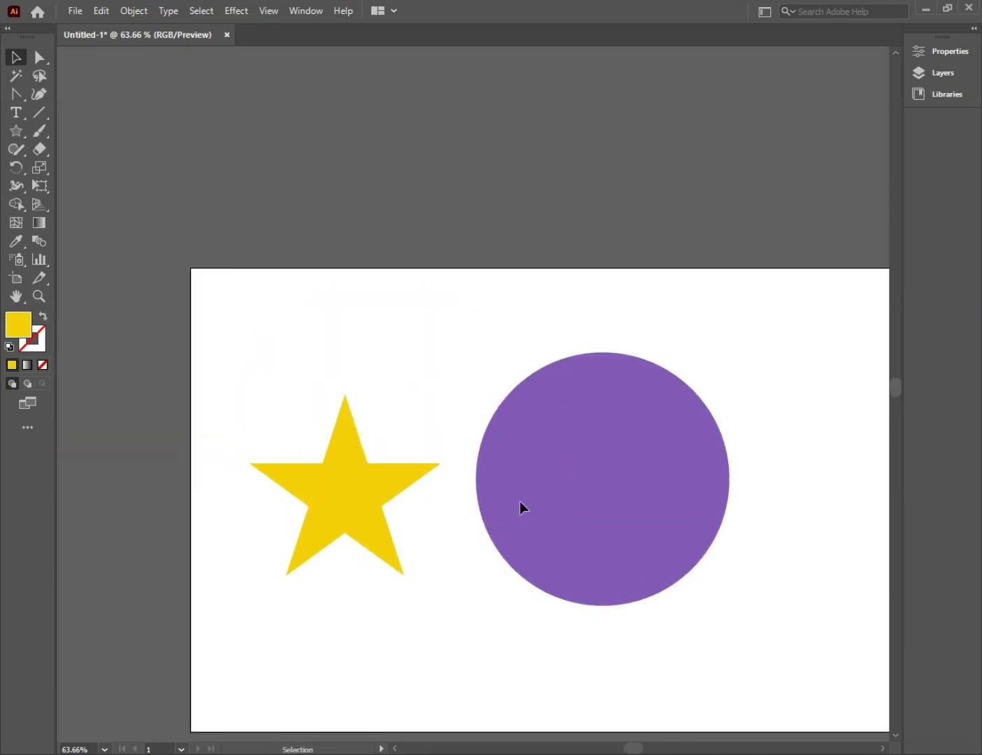
# Select everything with Ctrl+A, deselect, and pan to recentre the artboard
pyautogui.press('a')
pyautogui.press('v')
pyautogui.hotkey('ctrl', 'a')
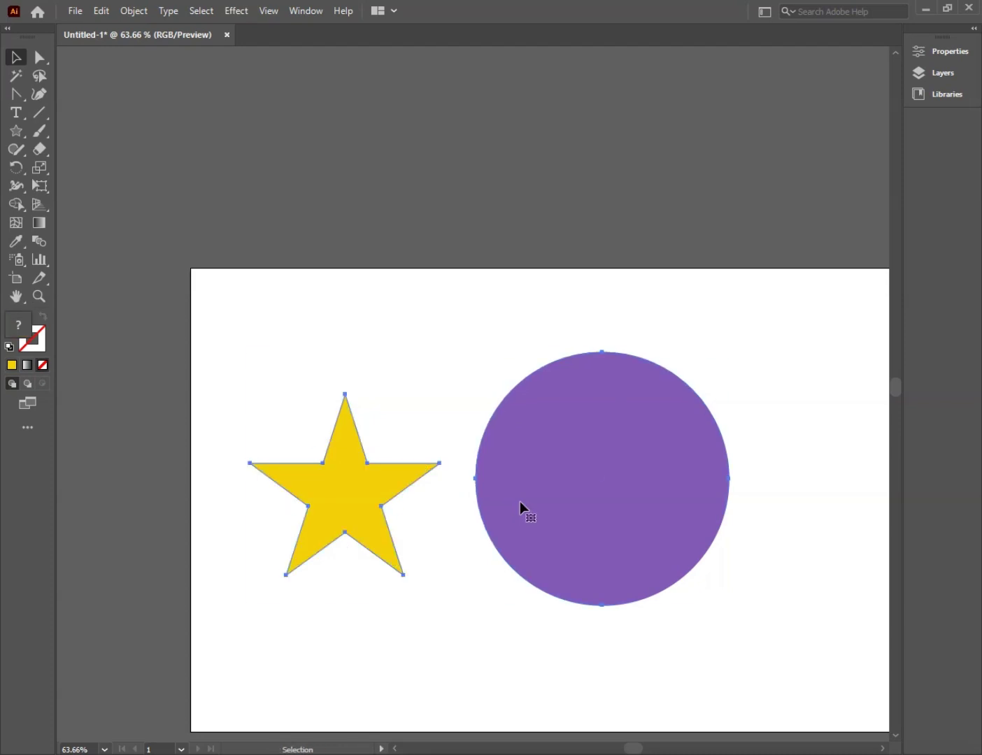
pyautogui.click(355, 295)
pyautogui.moveTo(509, 384); pyautogui.dragTo(409, 344)
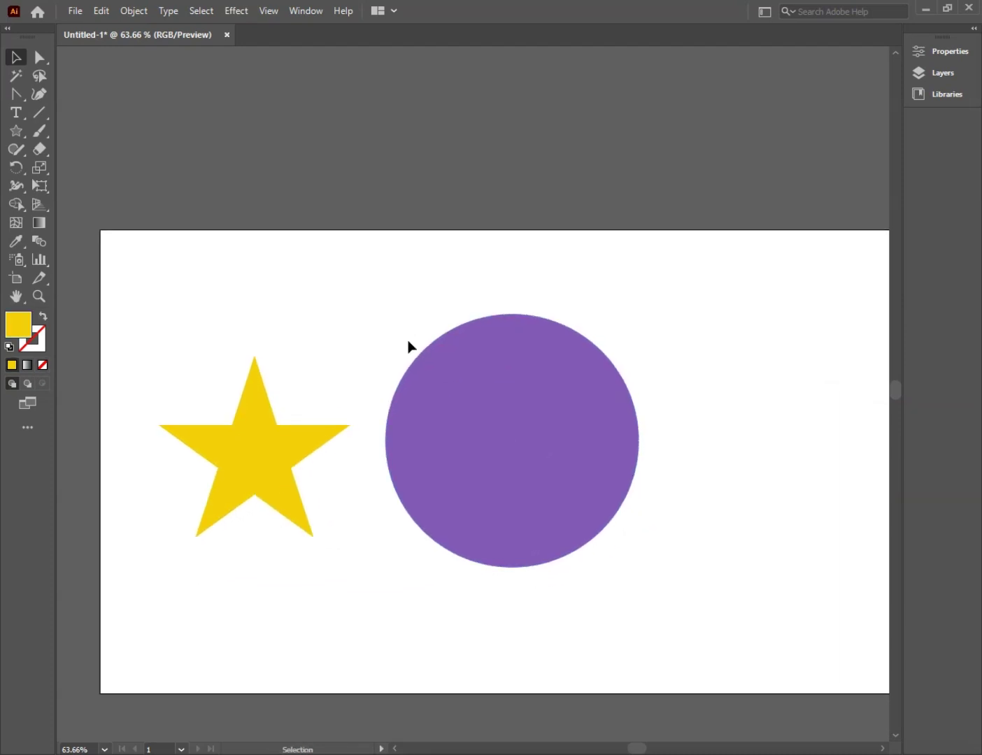
# Alternately select and deselect the purple circle and the yellow star
pyautogui.click(384, 312)
pyautogui.click(559, 423)
pyautogui.click(282, 464)
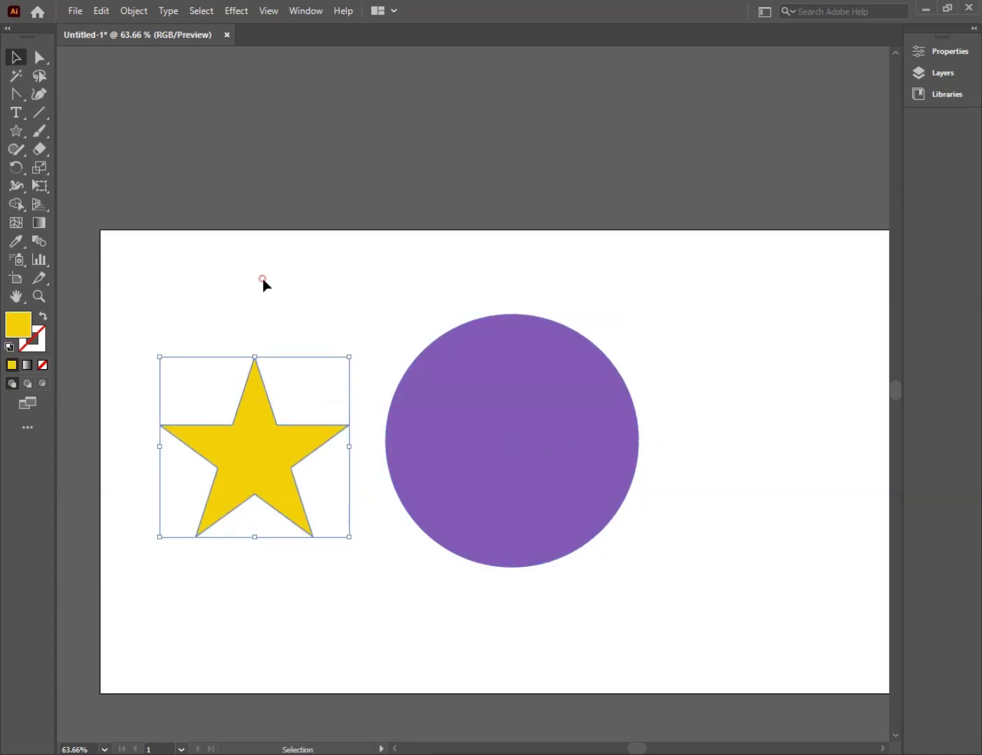
pyautogui.click(263, 284)
pyautogui.click(526, 411)
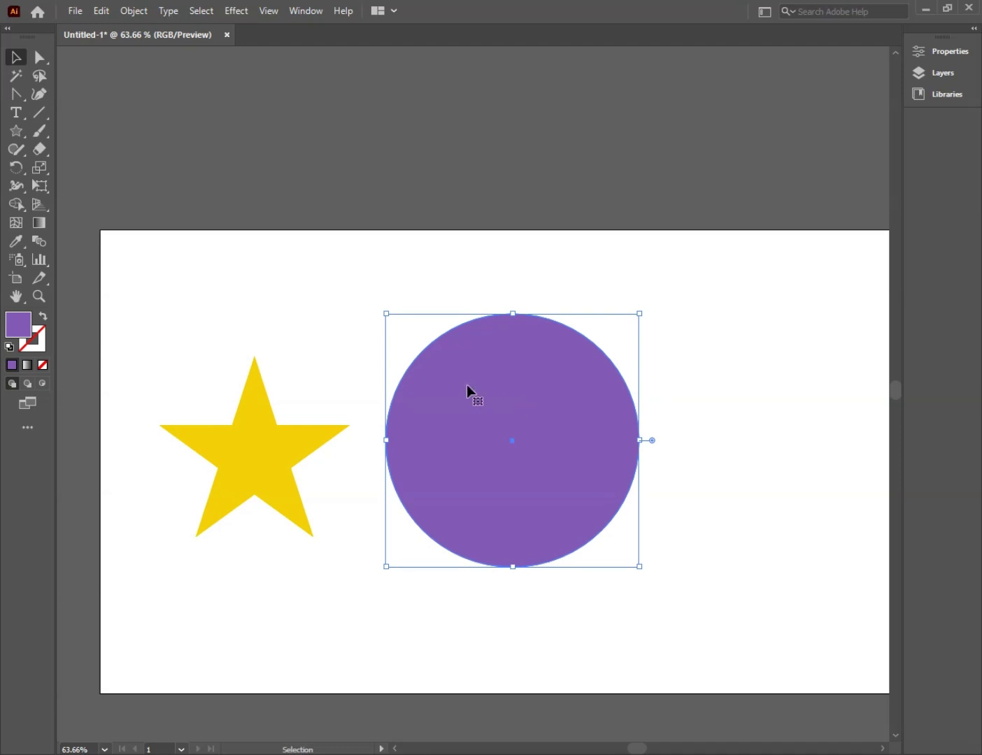
pyautogui.keyDown('ctrl'); pyautogui.click(580, 403); pyautogui.keyUp('ctrl')
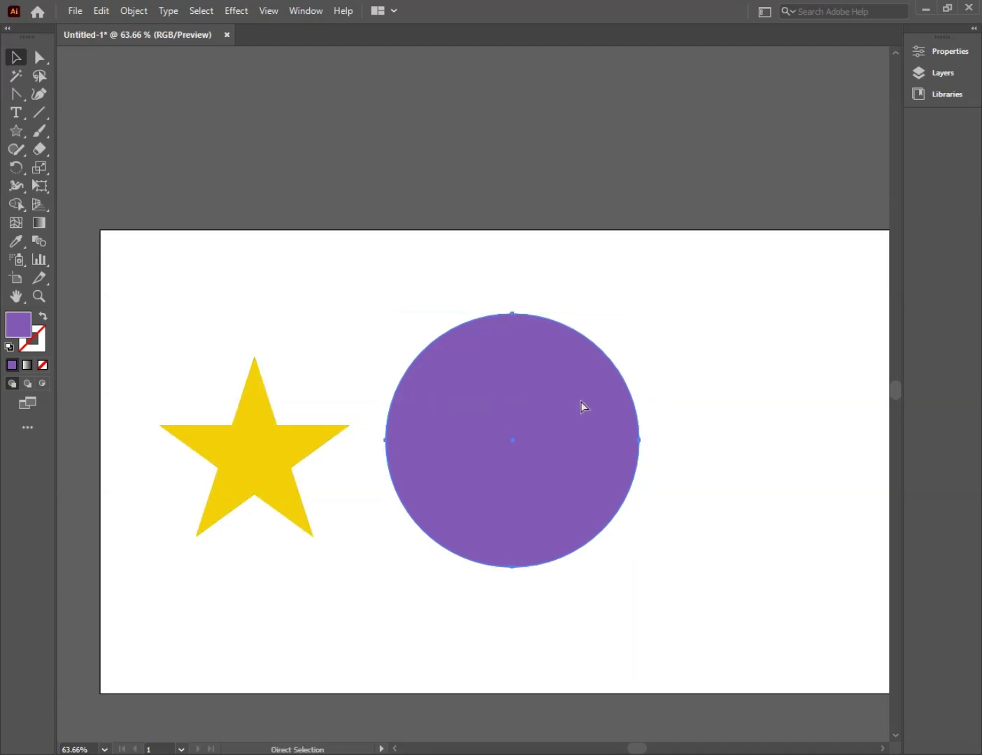
pyautogui.click(261, 440)
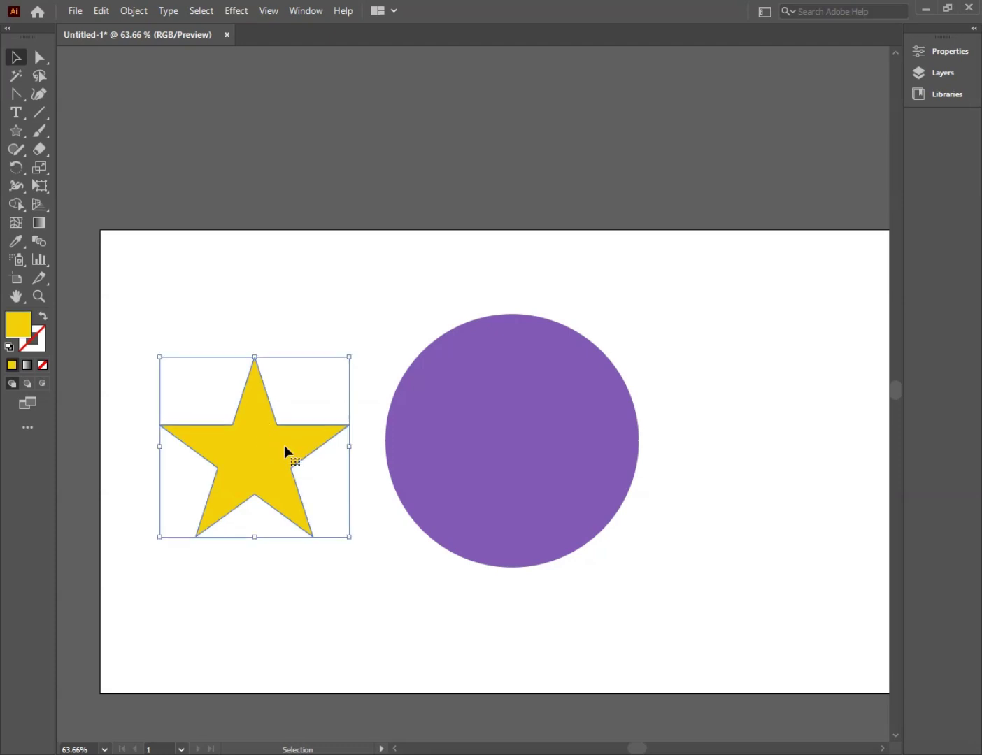
# Drag the yellow star to the right of the purple circle and reselect it
pyautogui.click(254, 453)
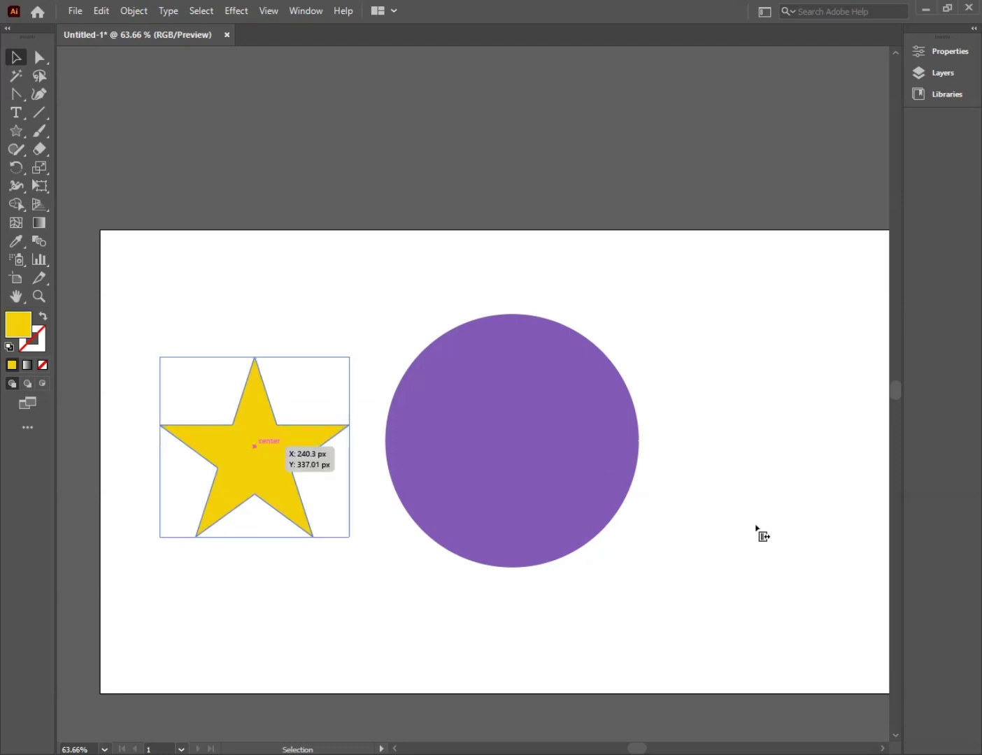
pyautogui.moveTo(260, 458); pyautogui.dragTo(764, 497)
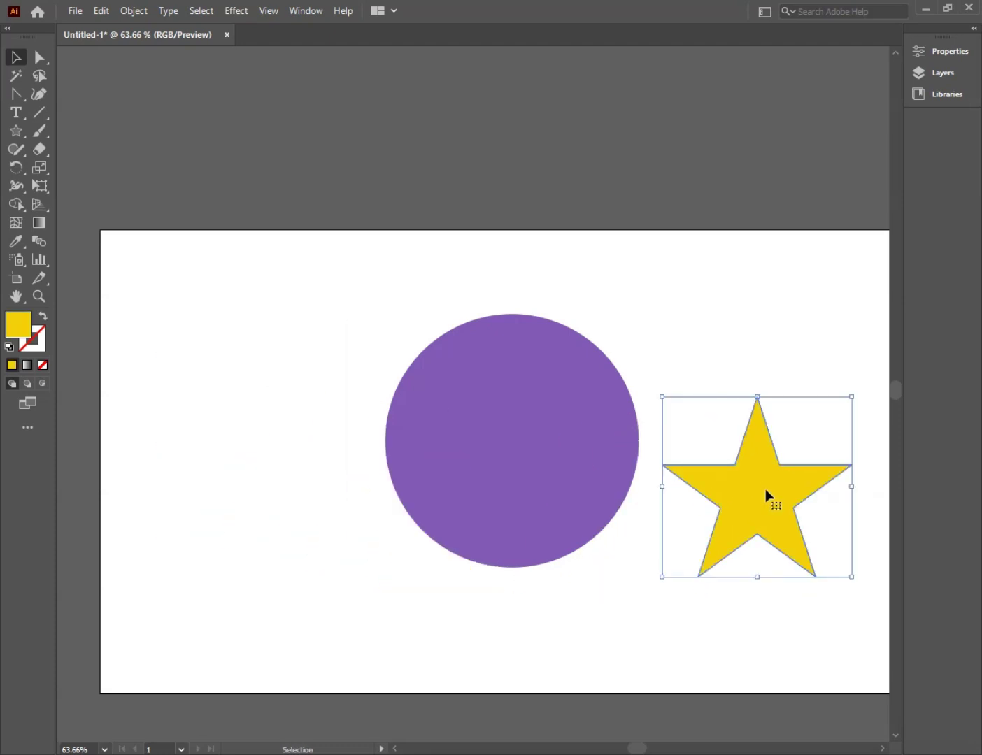
pyautogui.click(745, 341)
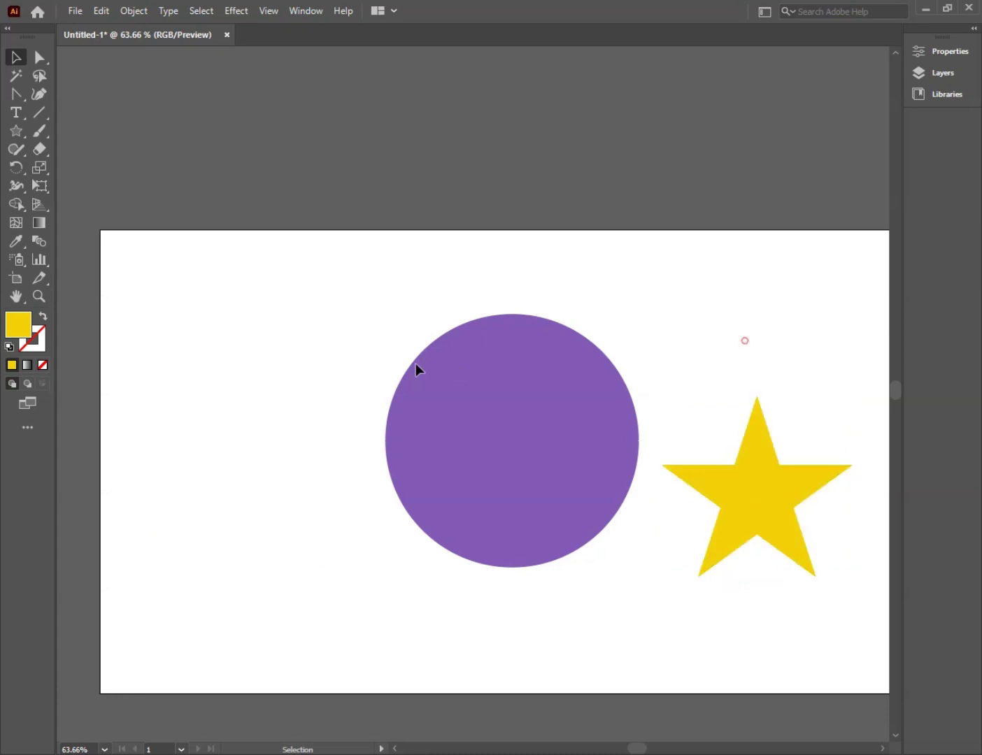
pyautogui.click(767, 494)
pyautogui.click(686, 304)
pyautogui.click(782, 483)
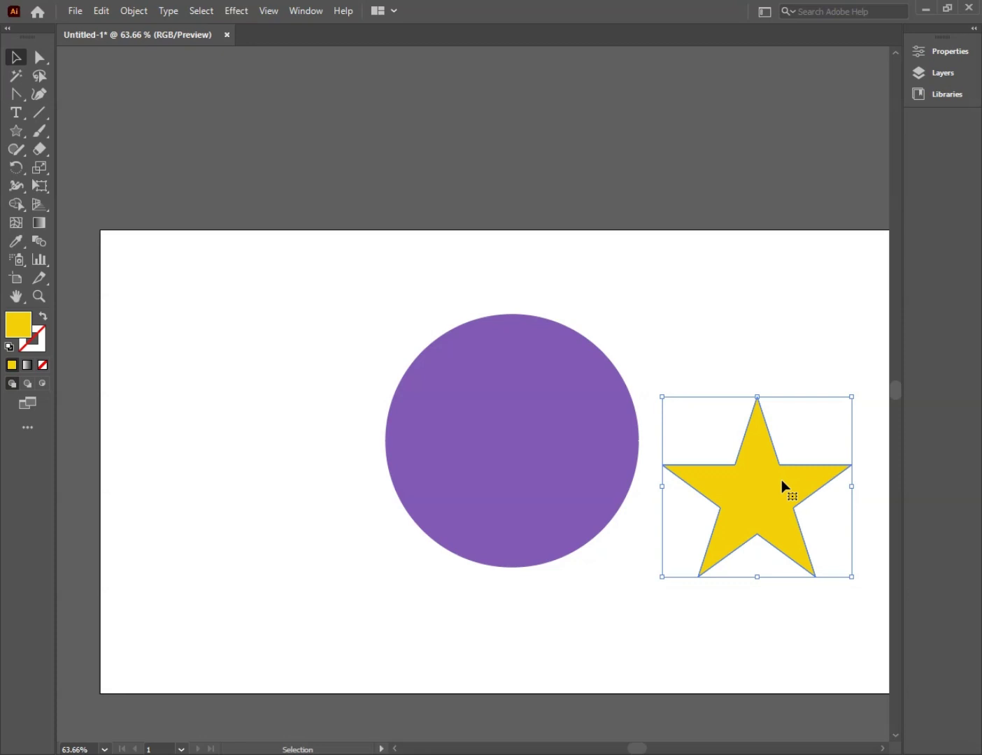
# Select both shapes with Ctrl+A, move the pair left, then select only the circle
pyautogui.press('a')
pyautogui.press('v')
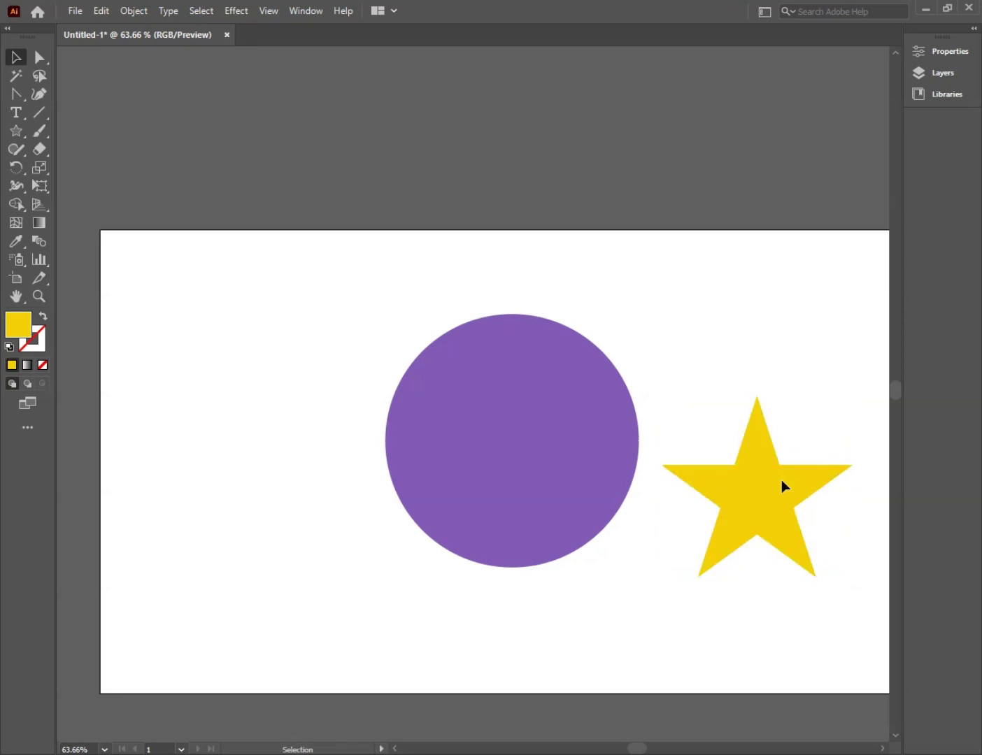
pyautogui.click(676, 376)
pyautogui.moveTo(308, 310); pyautogui.dragTo(718, 615)
pyautogui.press('a')
pyautogui.press('v')
pyautogui.hotkey('ctrl', 'a')
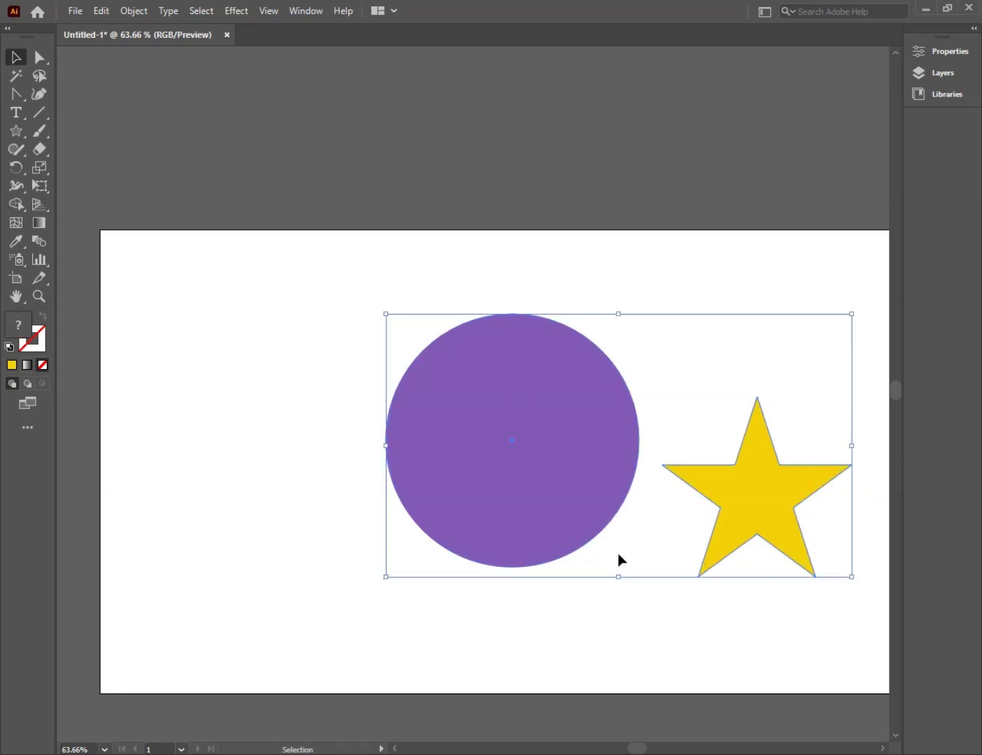
pyautogui.moveTo(555, 462); pyautogui.dragTo(477, 466)
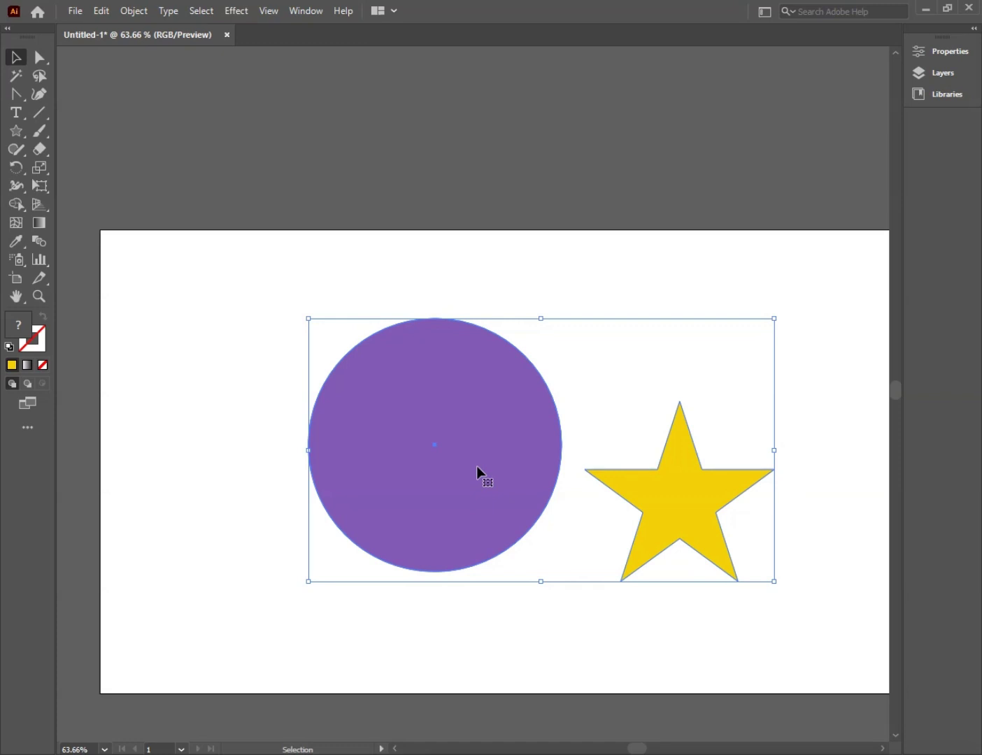
pyautogui.click(256, 302)
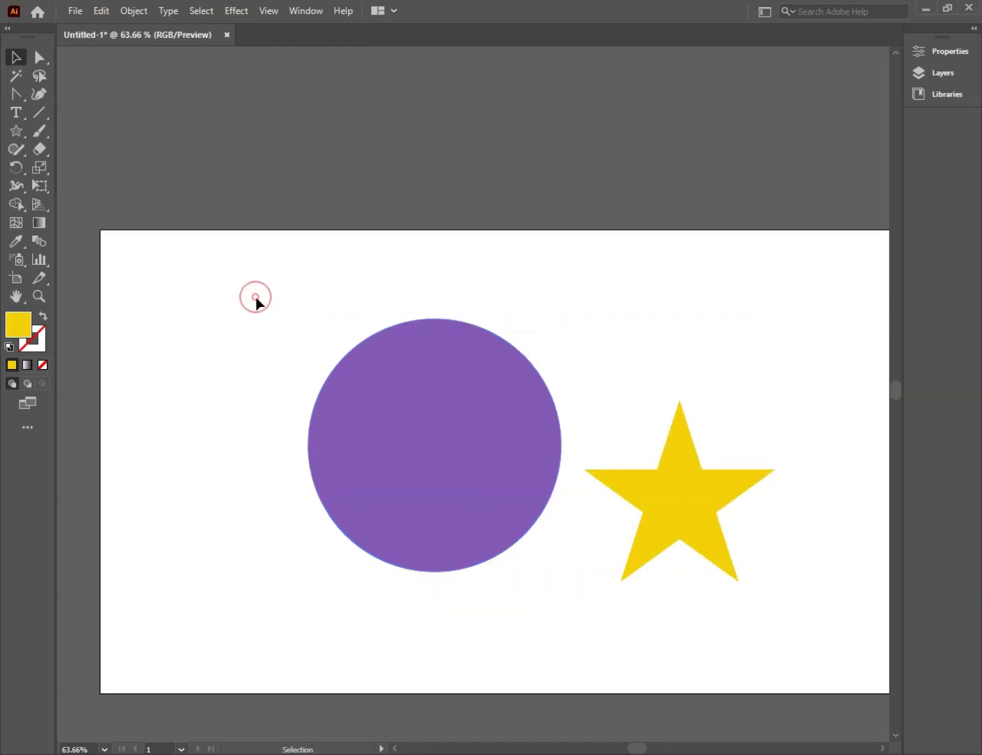
pyautogui.click(479, 394)
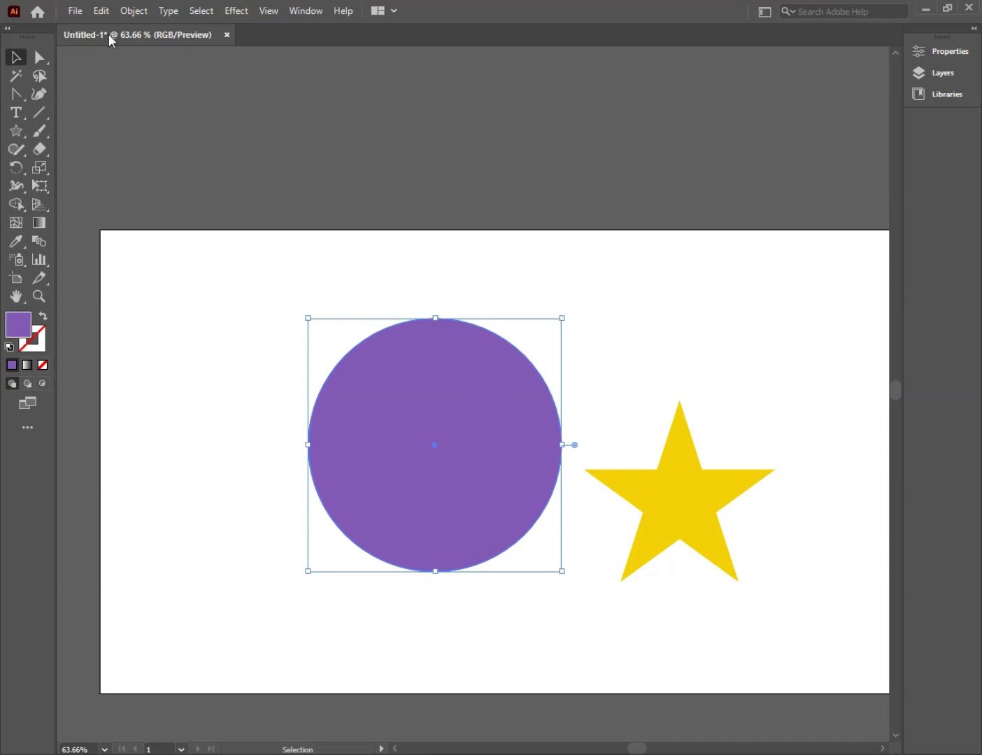
# Select the yellow star and lock it with Object > Lock > Selection
pyautogui.click(132, 10)
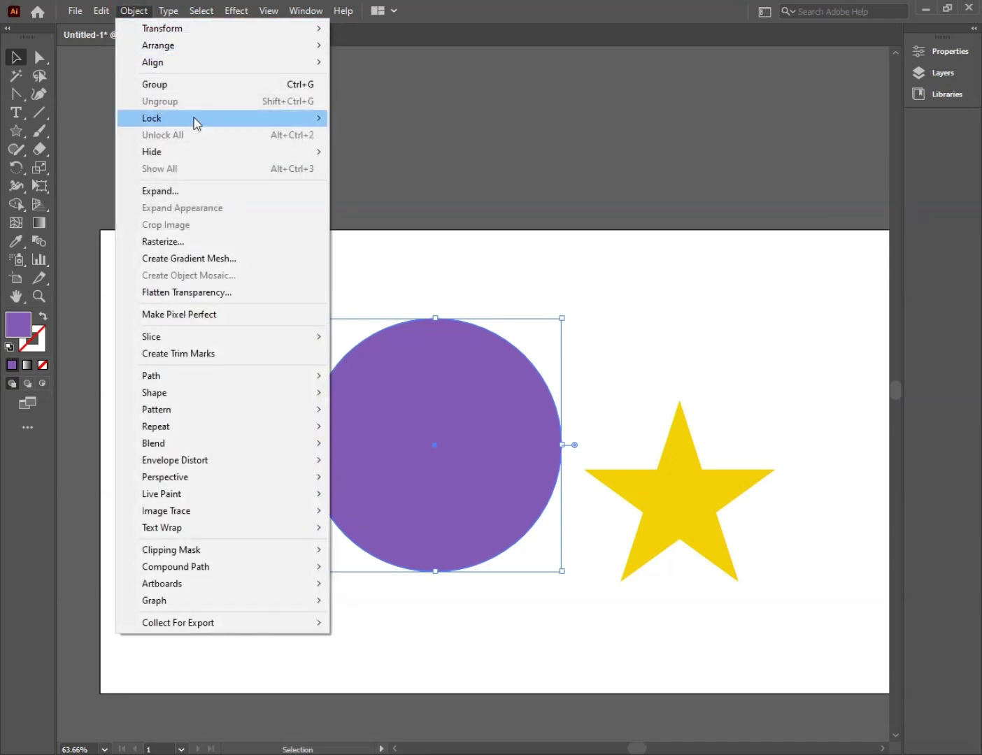
pyautogui.click(362, 119)
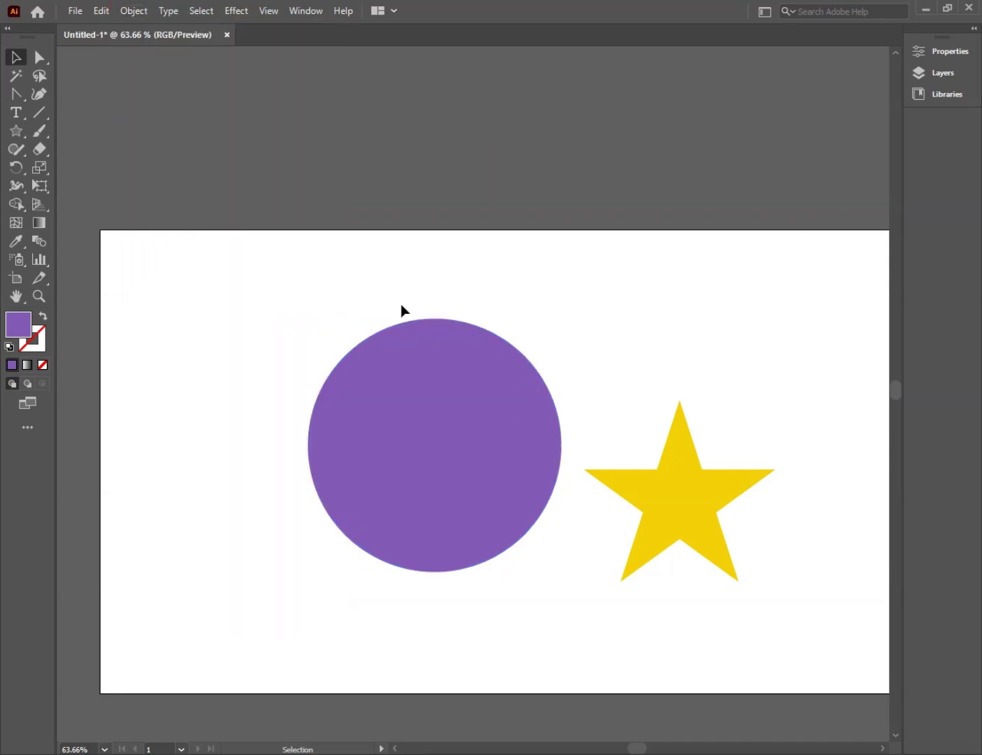
pyautogui.click(377, 289)
pyautogui.click(689, 521)
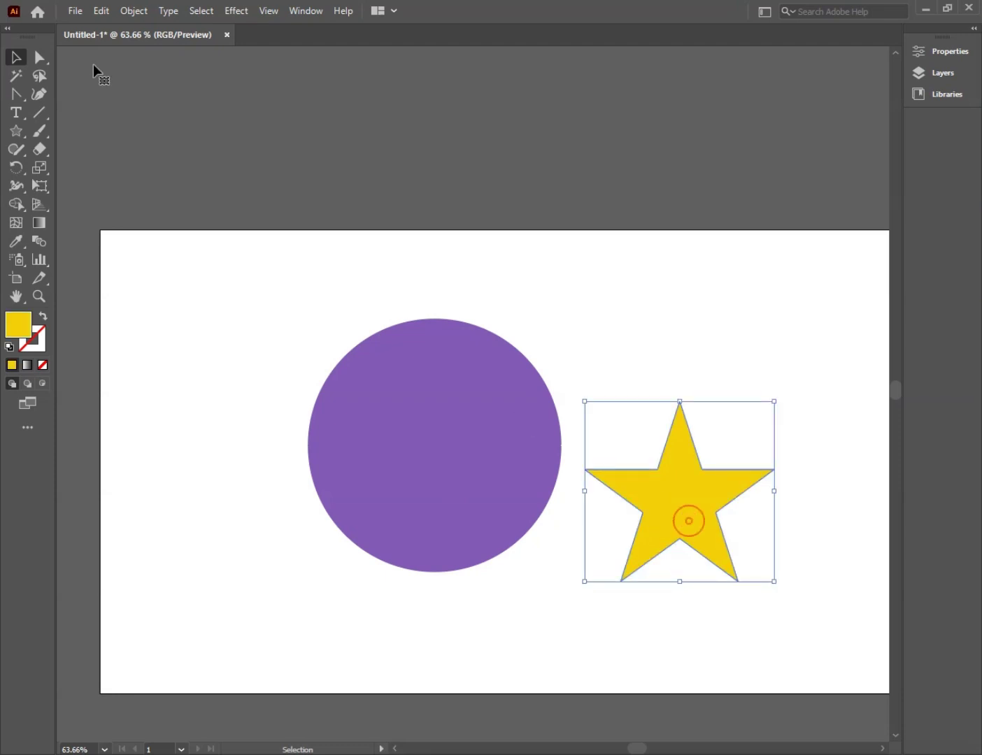
pyautogui.click(133, 11)
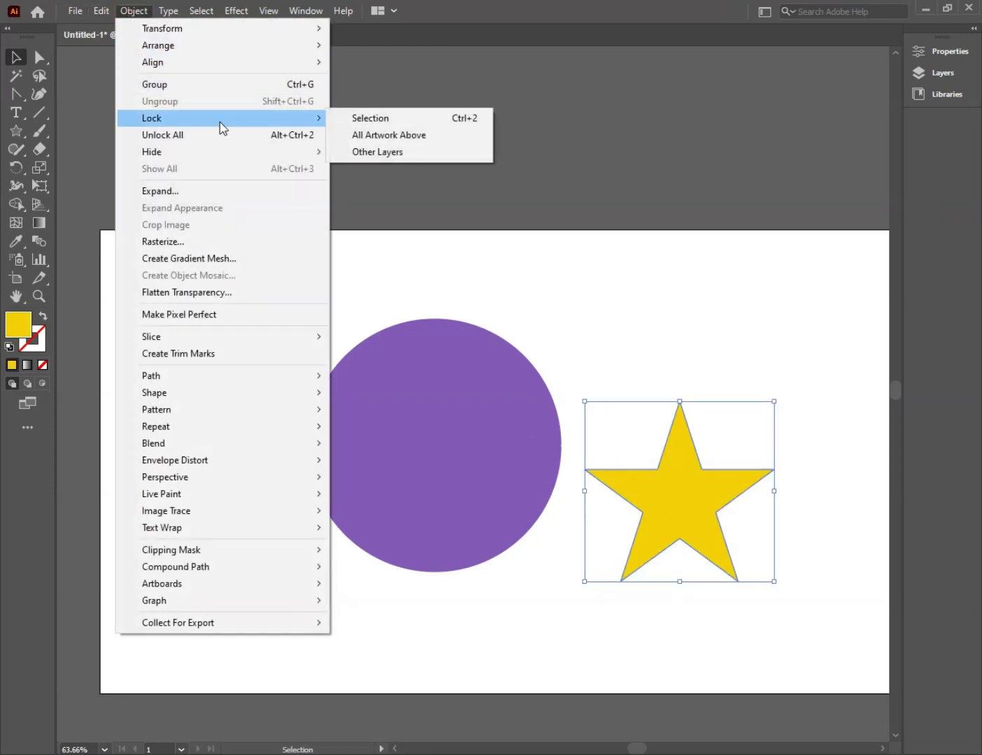
pyautogui.moveTo(191, 118)
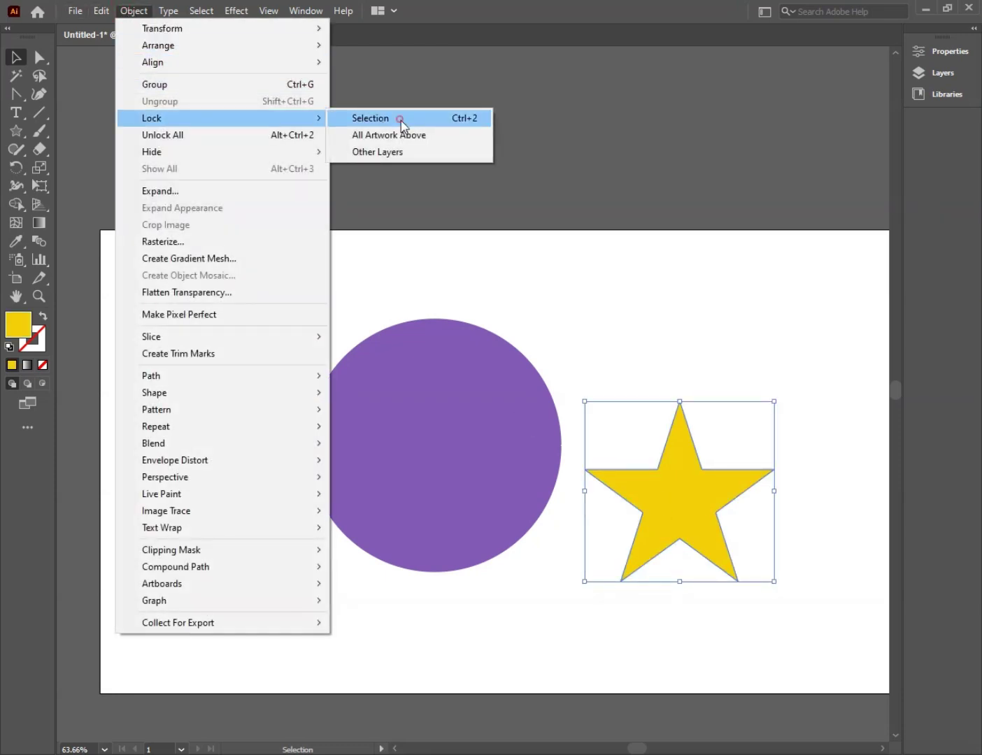
pyautogui.click(399, 118)
# Marquee both shapes to show the star is locked, then unlock all artwork
pyautogui.moveTo(300, 274); pyautogui.dragTo(748, 592)
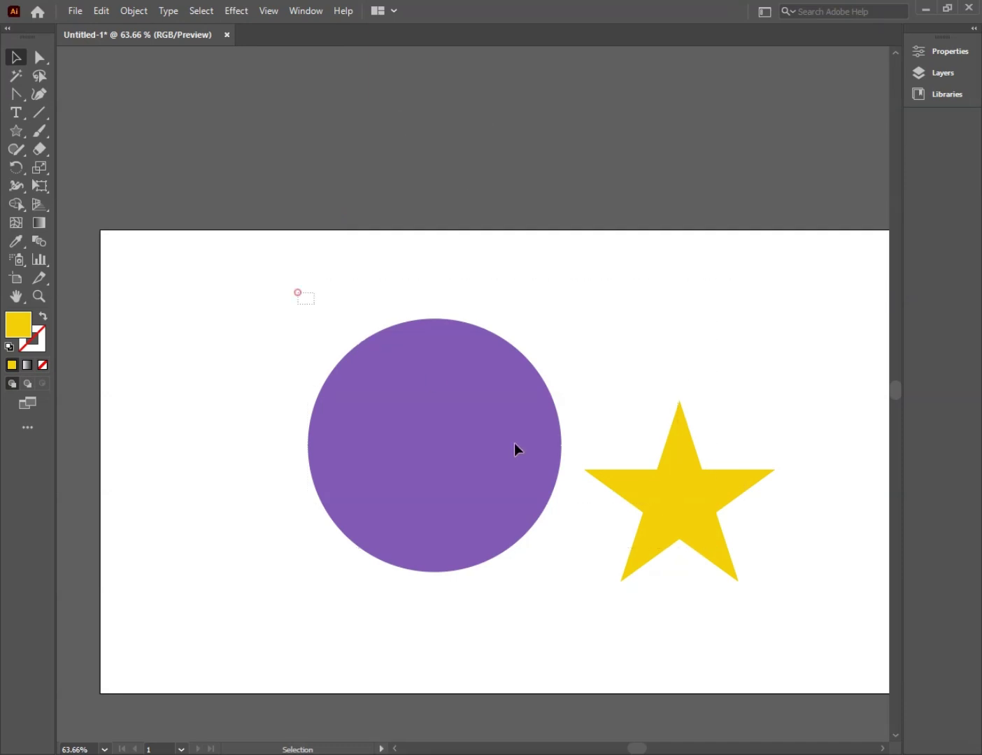
pyautogui.click(140, 11)
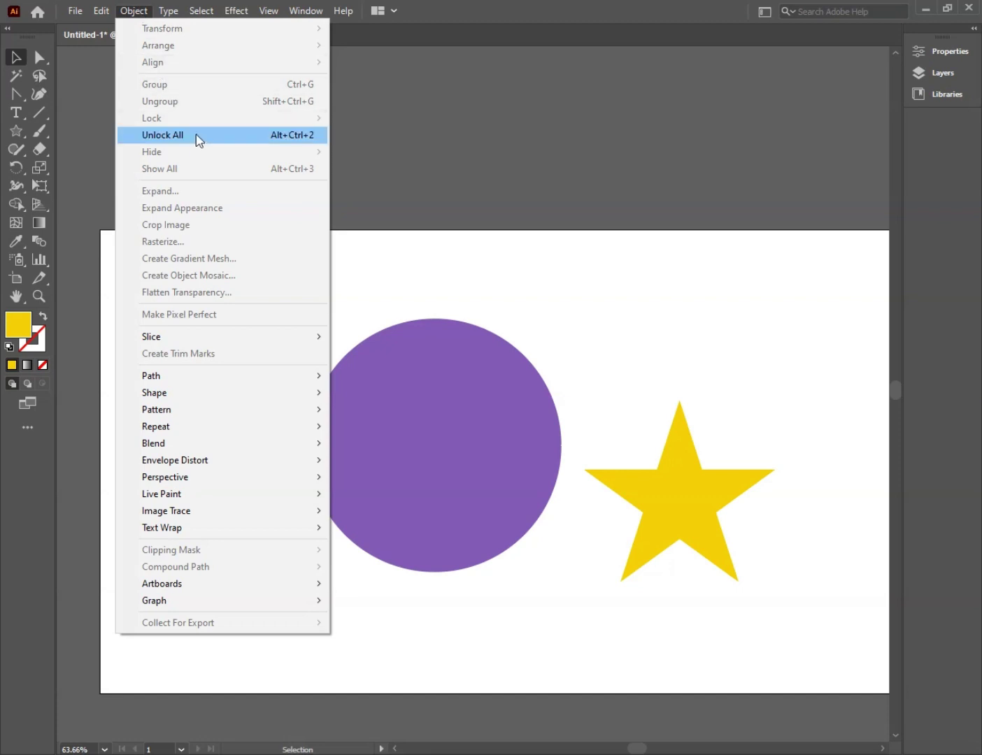
pyautogui.click(198, 137)
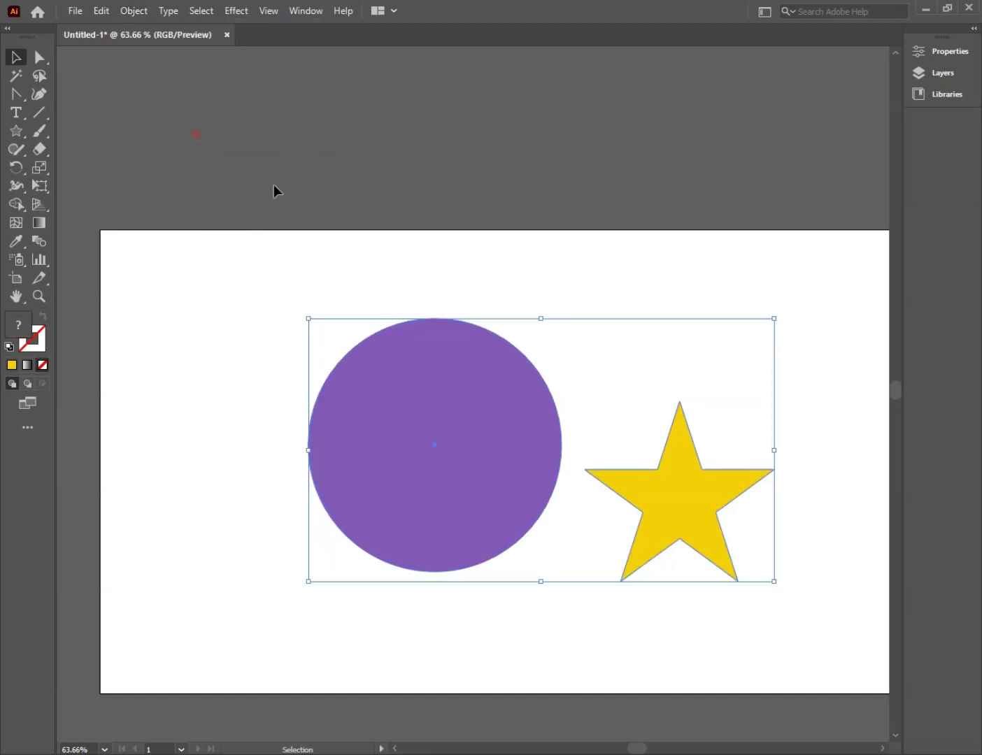
pyautogui.click(366, 257)
# Centre the yellow star on the purple circle and shift the pair about 70 px right
pyautogui.moveTo(162, 278); pyautogui.dragTo(798, 628)
pyautogui.moveTo(695, 494)
pyautogui.mouseDown()
pyautogui.moveTo(628, 455)
pyautogui.moveTo(640, 488)
pyautogui.moveTo(400, 409)
pyautogui.mouseUp()
pyautogui.click(594, 342)
pyautogui.moveTo(408, 436); pyautogui.dragTo(408, 439)
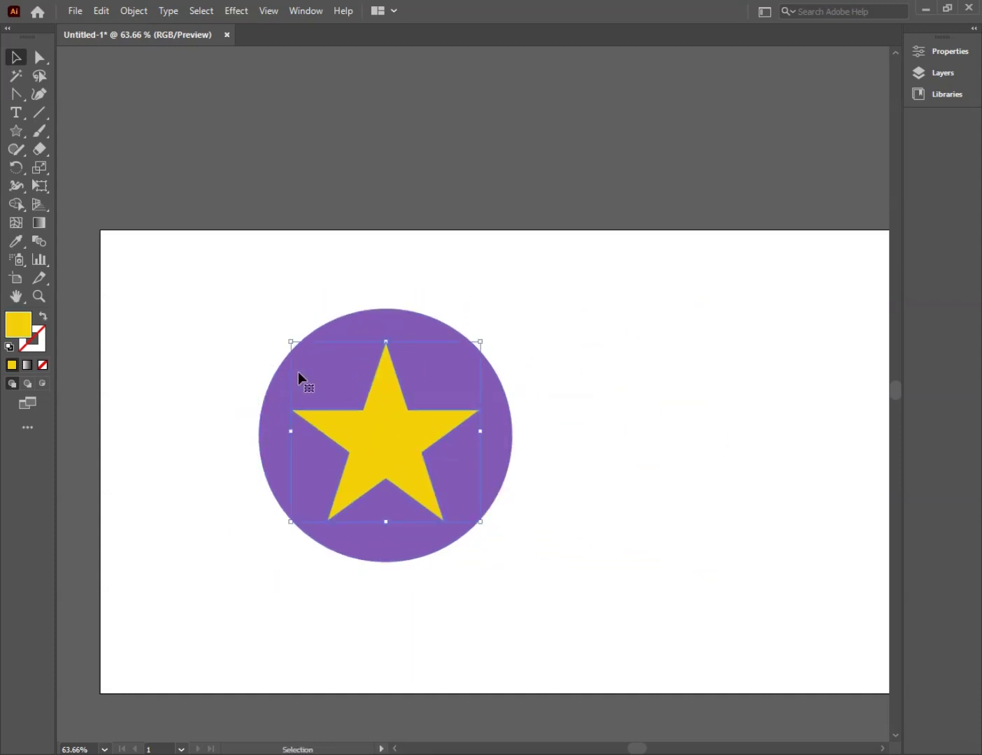
pyautogui.moveTo(256, 282); pyautogui.dragTo(558, 607)
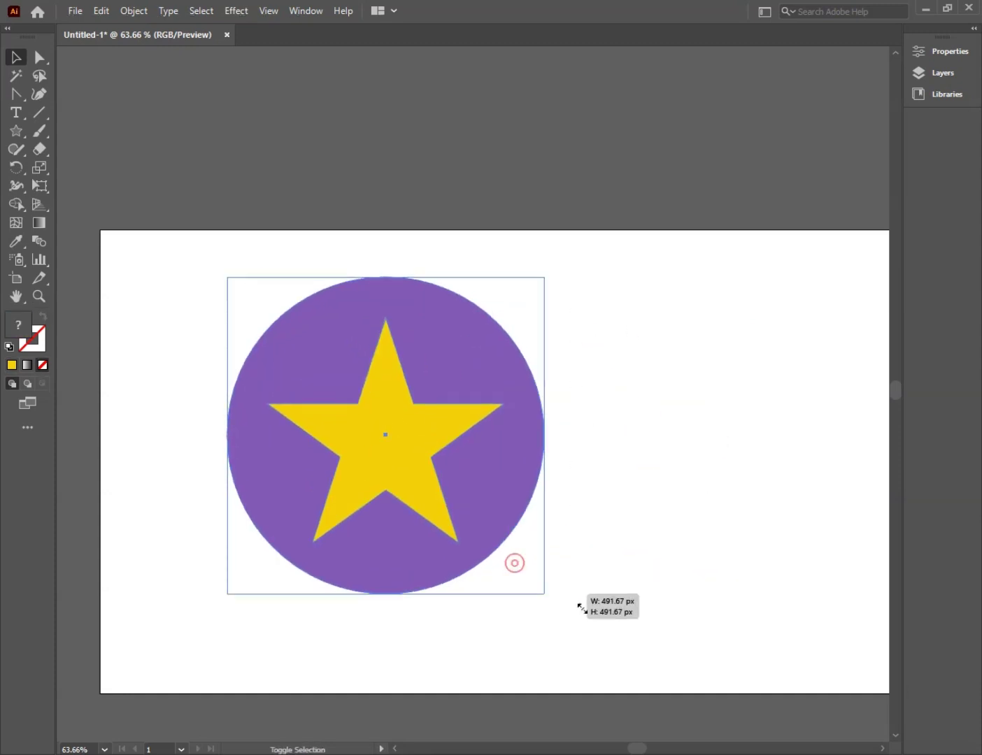
pyautogui.moveTo(444, 467); pyautogui.dragTo(490, 472)
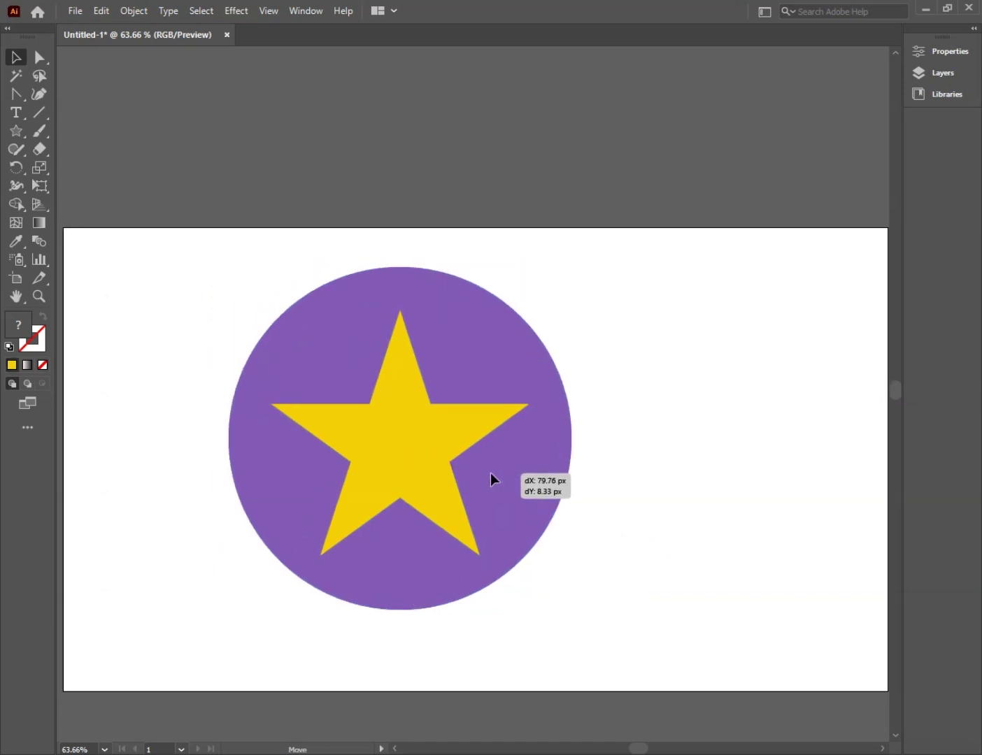
pyautogui.click(778, 457)
# Leave the yellow star selected on its own
pyautogui.click(439, 440)
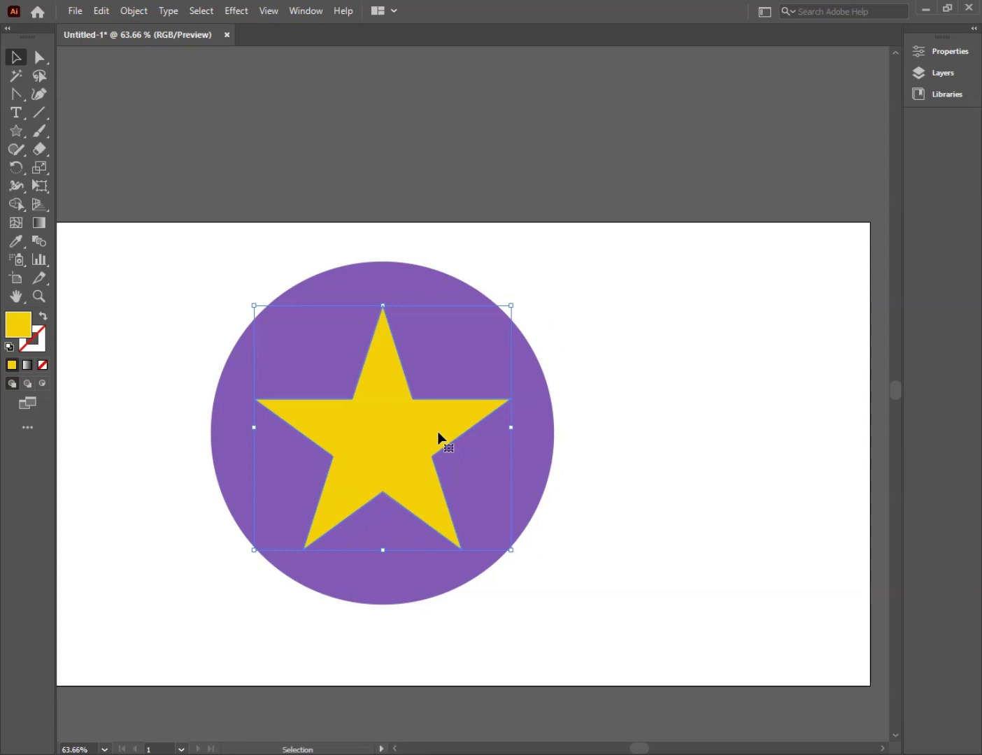
pyautogui.click(481, 327)
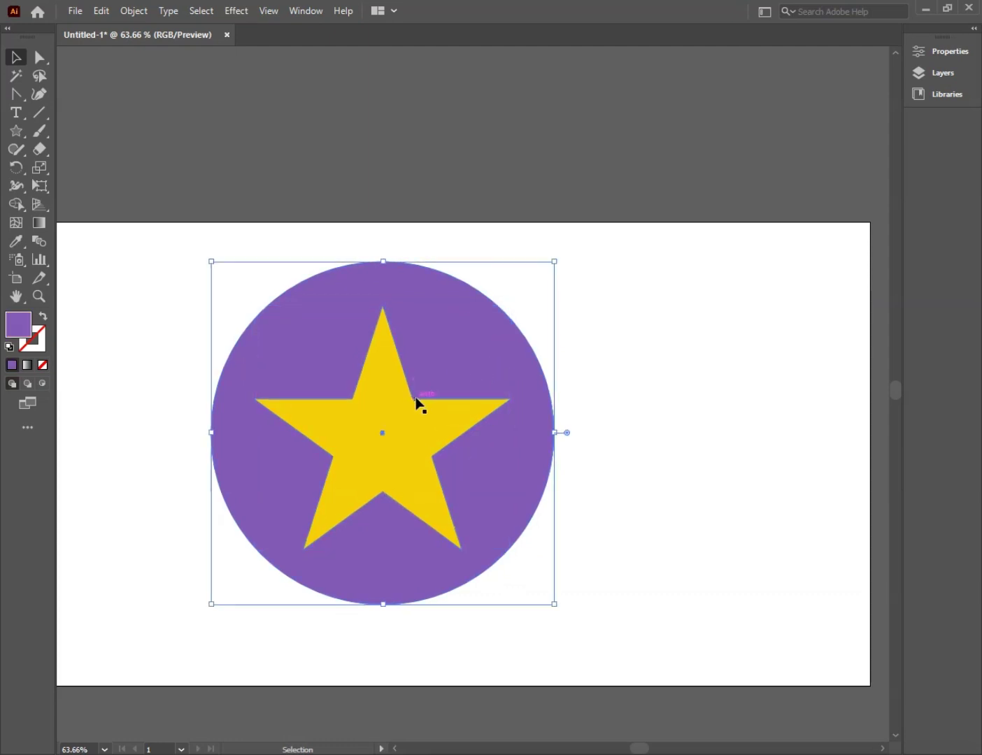
pyautogui.click(670, 442)
pyautogui.click(403, 453)
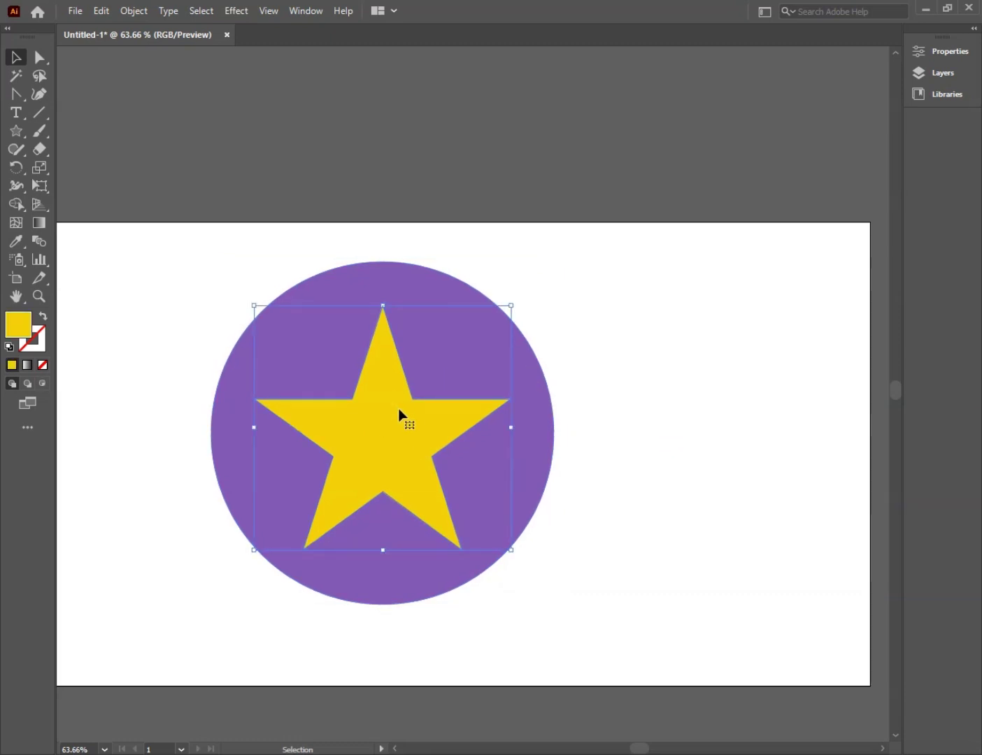
pyautogui.click(661, 398)
pyautogui.click(353, 409)
# Hide the selected yellow star with Object > Hide > Selection
pyautogui.click(144, 11)
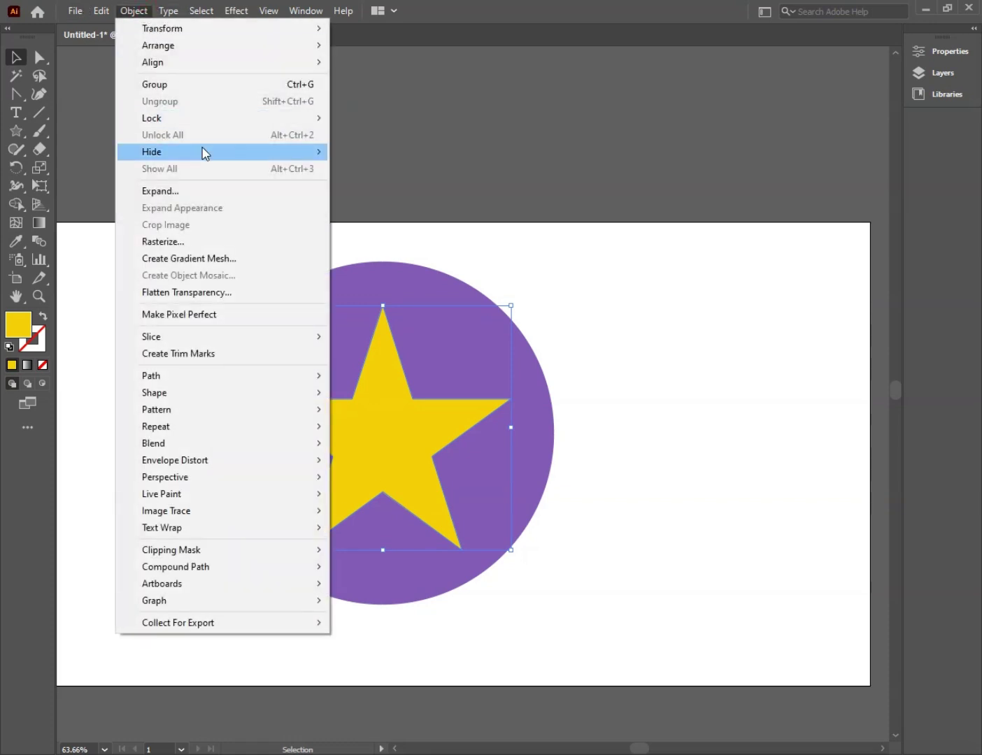
pyautogui.moveTo(152, 152)
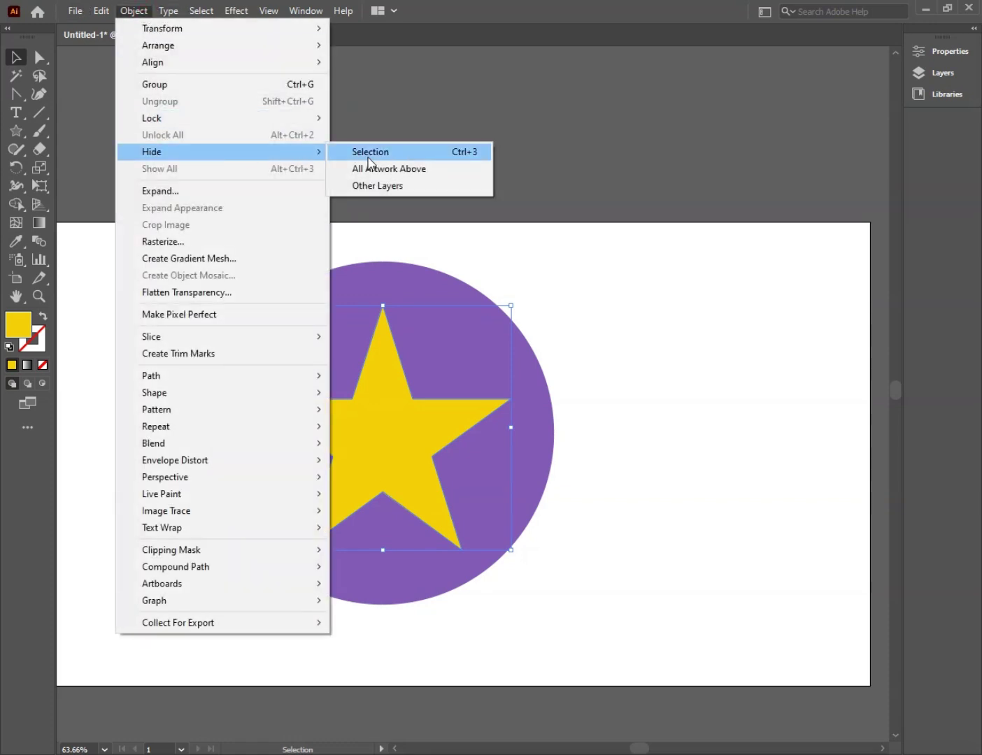
pyautogui.click(368, 154)
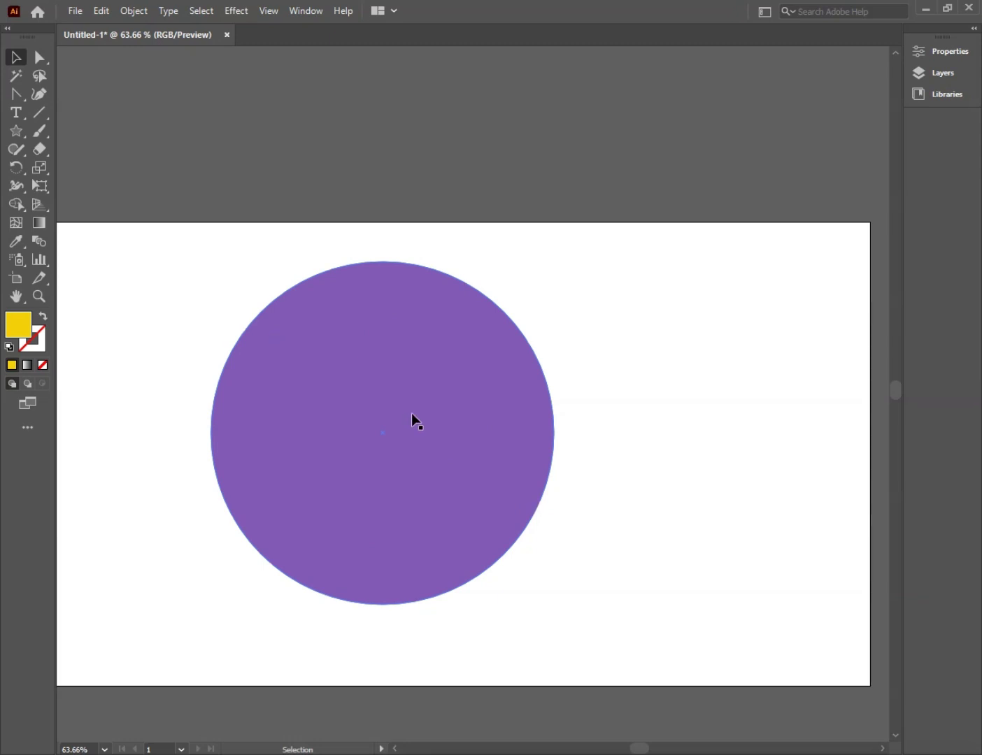
# Draw a square over the purple circle and give it a blue (0074F2) fill
pyautogui.click(16, 131)
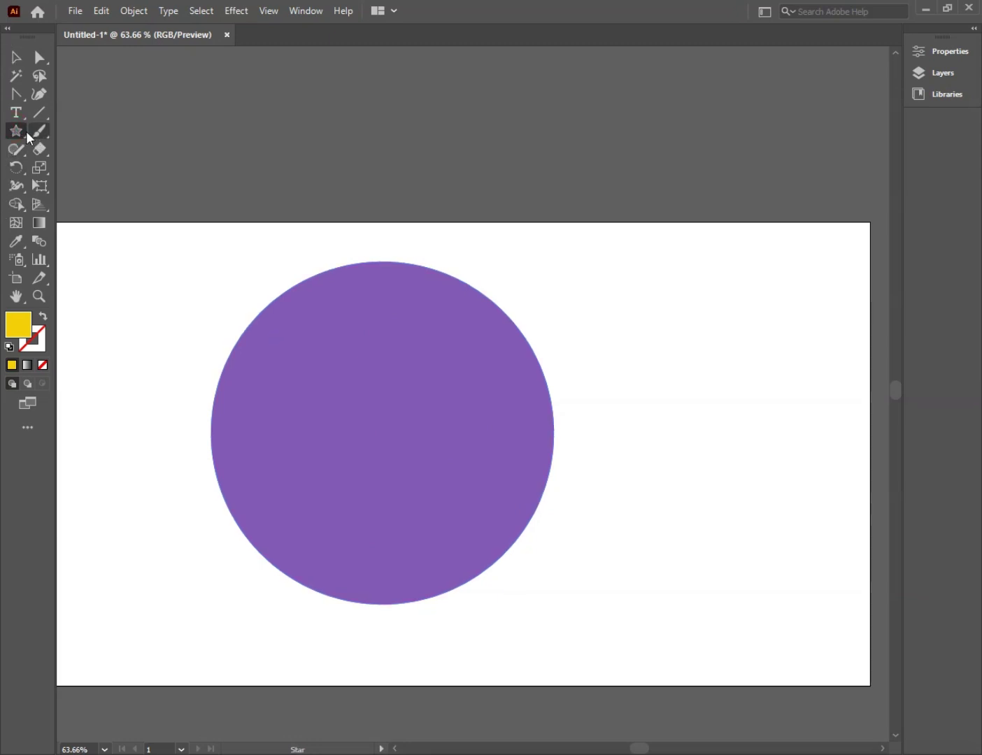
pyautogui.moveTo(16, 131); pyautogui.dragTo(95, 130)
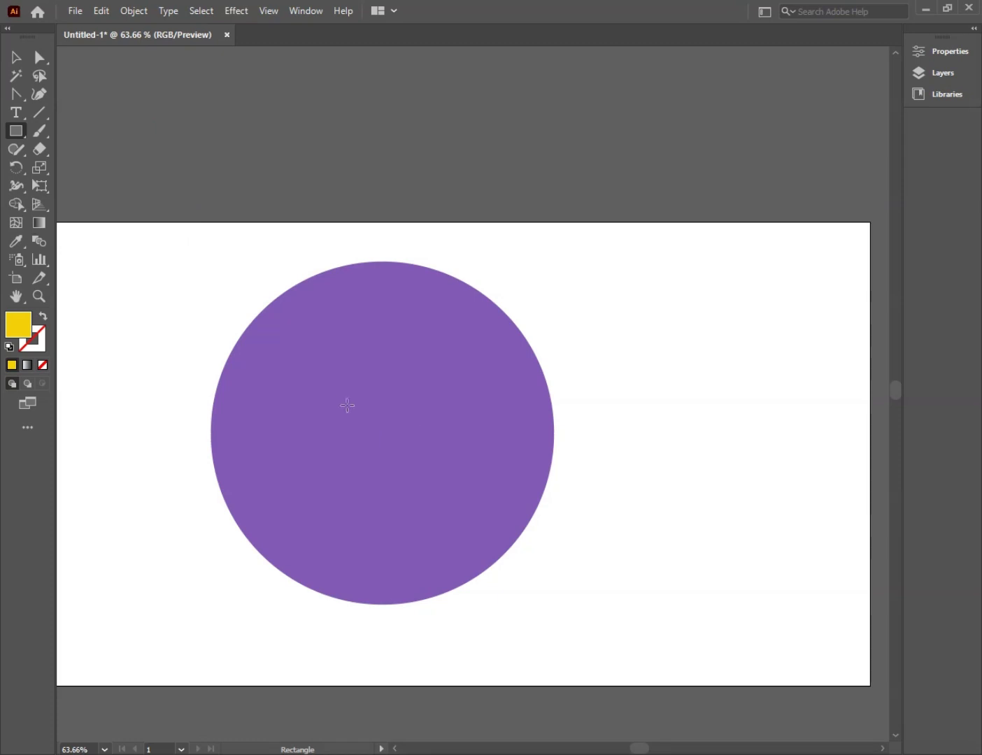
pyautogui.moveTo(343, 395); pyautogui.dragTo(430, 479)
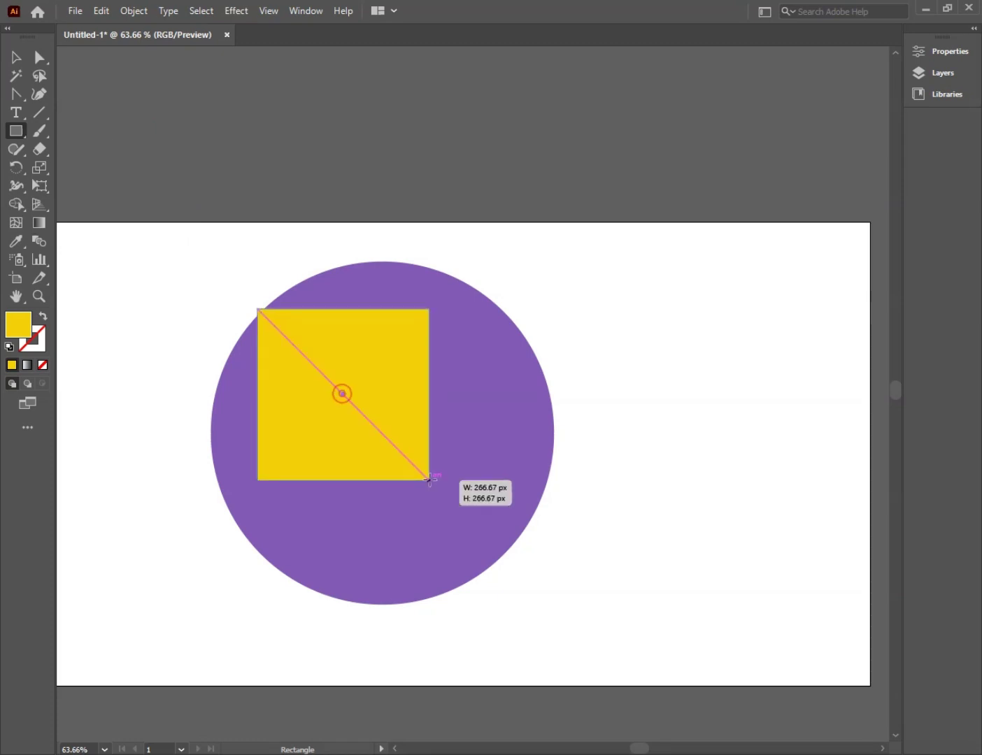
pyautogui.doubleClick(21, 326)
pyautogui.click(615, 331)
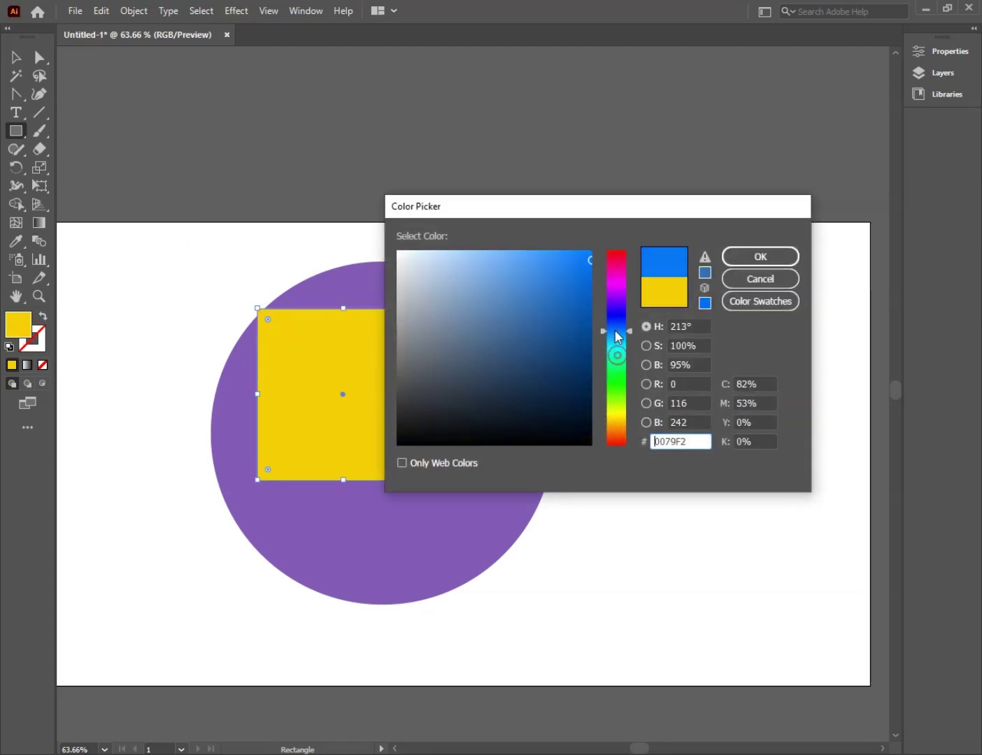
pyautogui.click(746, 256)
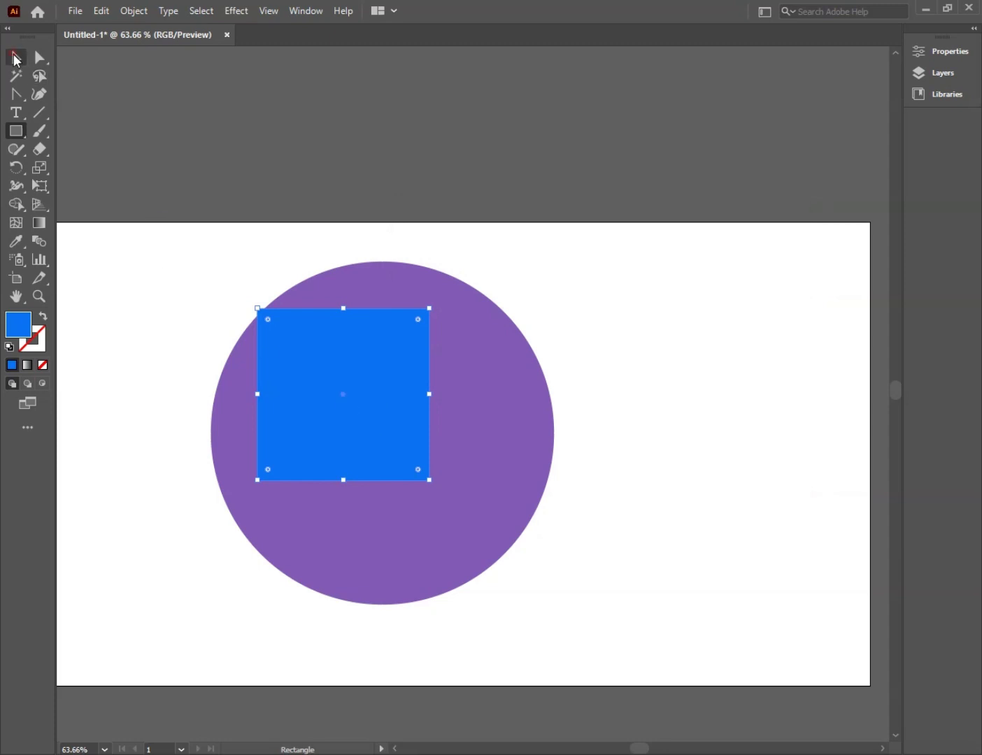
# Move the blue square to the centre of the circle
pyautogui.click(15, 57)
pyautogui.moveTo(324, 398)
pyautogui.mouseDown()
pyautogui.moveTo(400, 460)
pyautogui.moveTo(373, 440)
pyautogui.mouseUp()
pyautogui.click(596, 464)
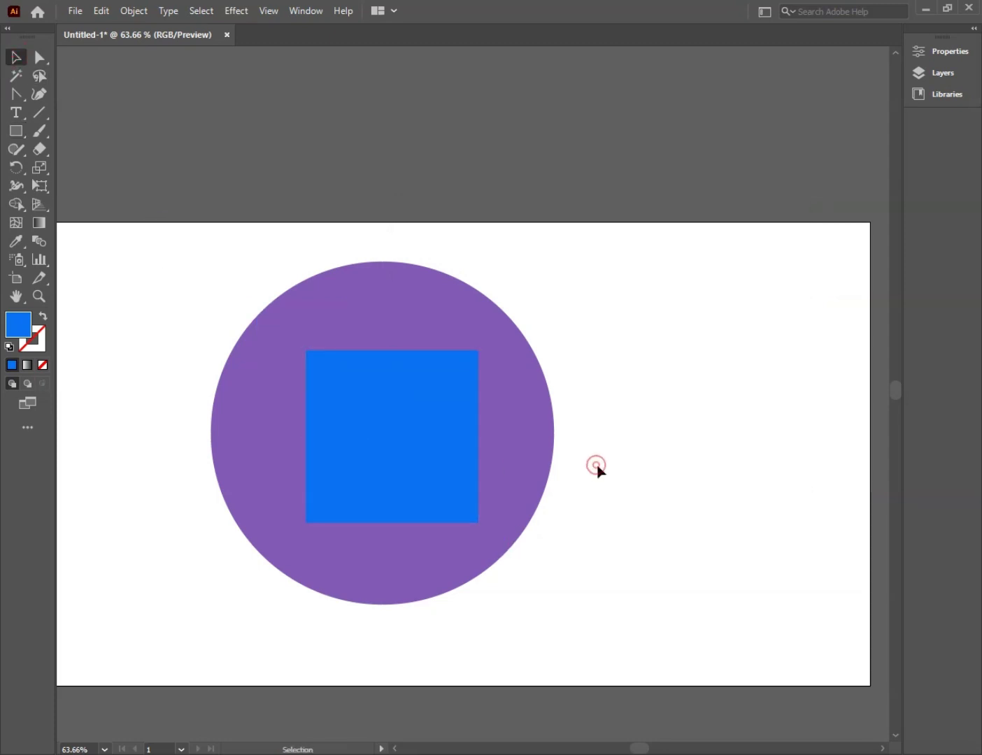
# Nudge the blue square slightly left, then reveal the star with Object > Show All
pyautogui.moveTo(480, 447); pyautogui.dragTo(474, 444)
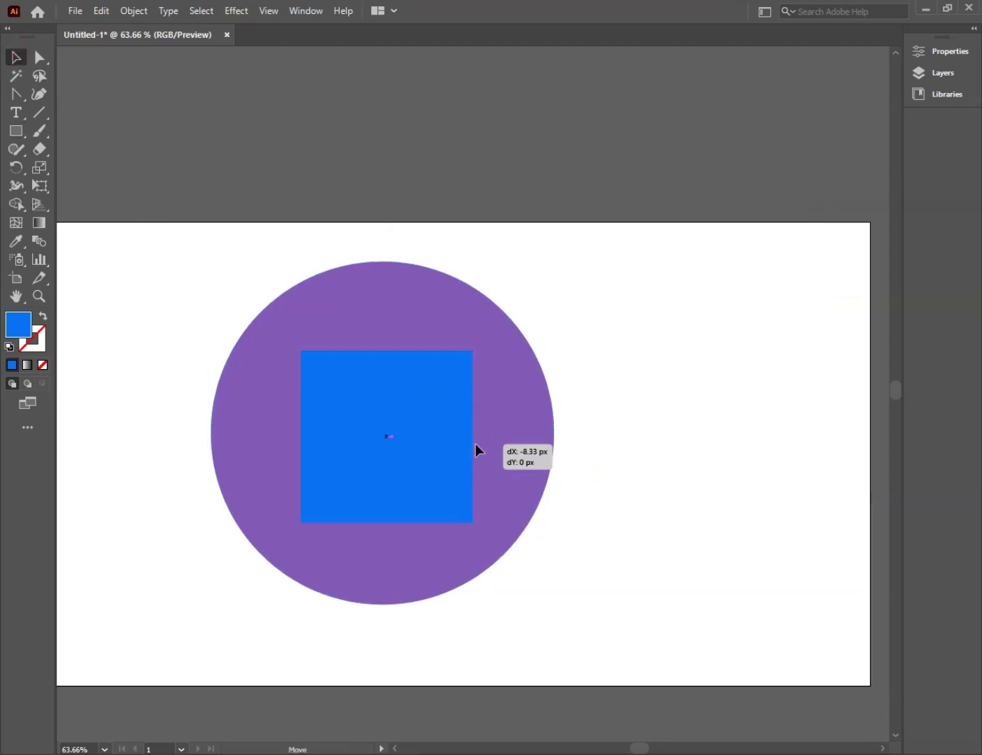
pyautogui.click(640, 442)
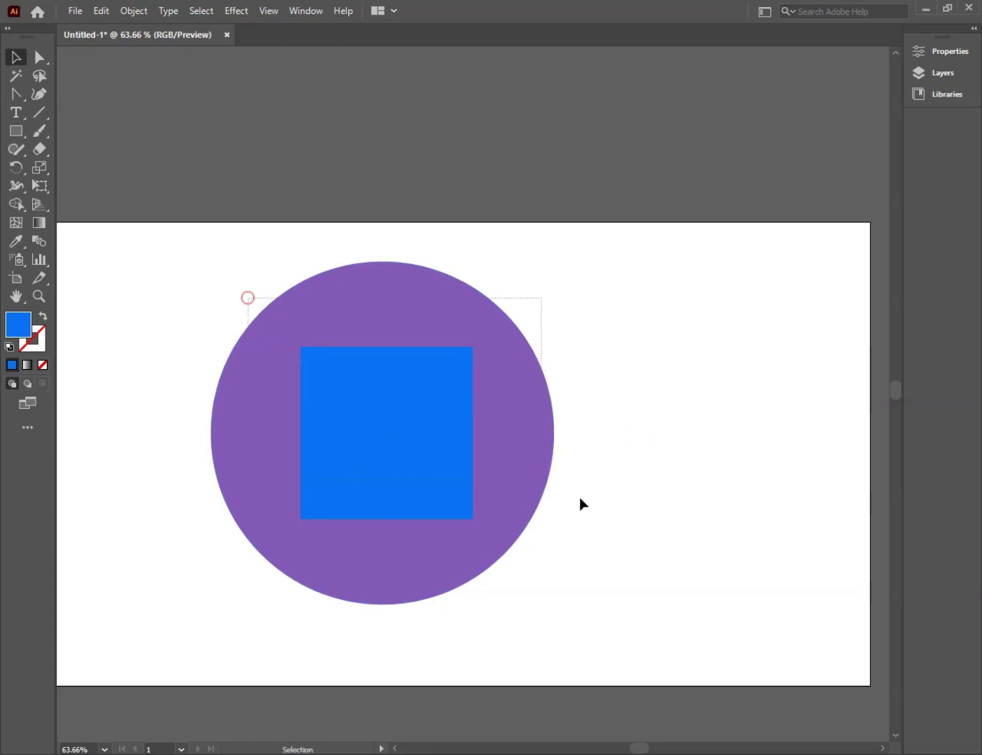
pyautogui.moveTo(247, 297); pyautogui.dragTo(581, 503)
pyautogui.click(666, 494)
pyautogui.click(144, 11)
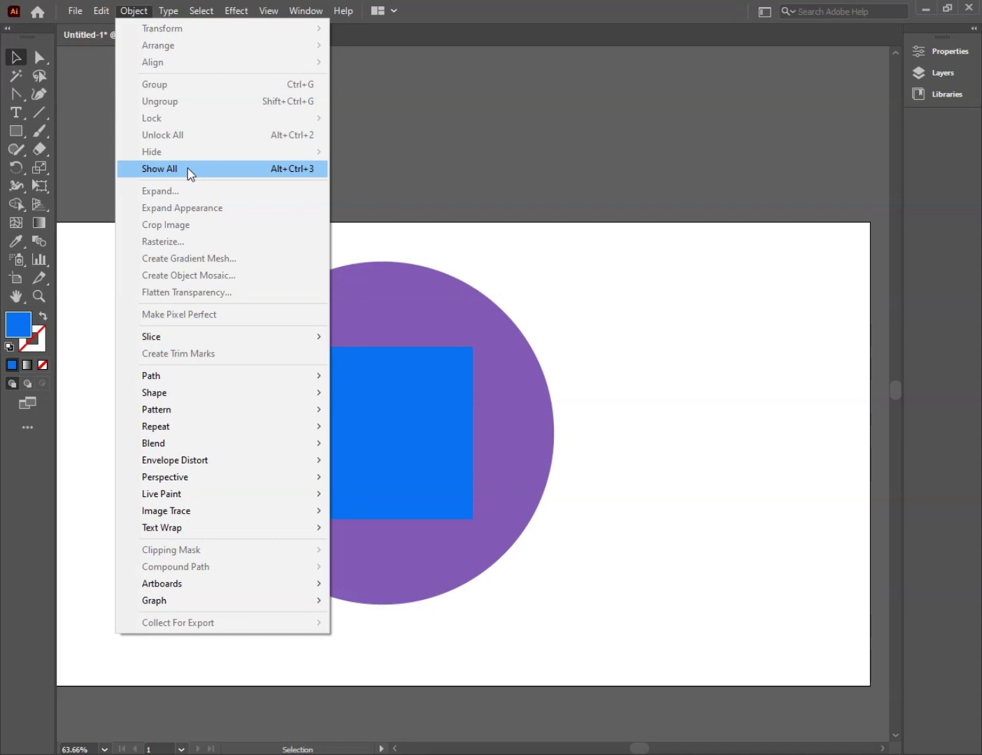
pyautogui.click(187, 168)
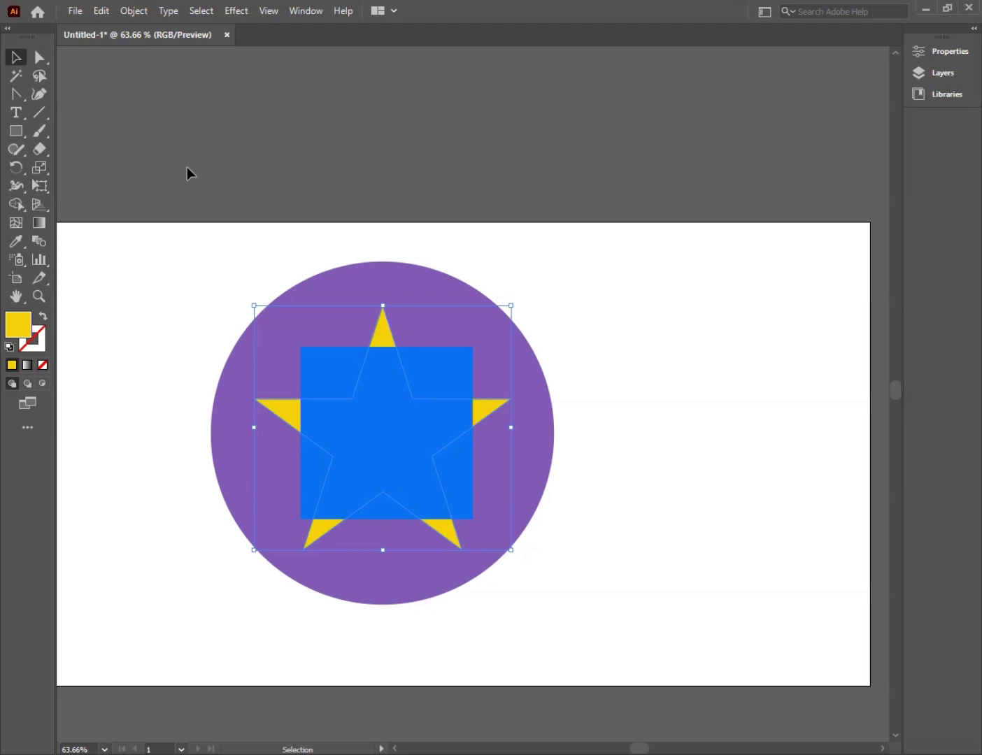
# Bring the yellow star forward so it sits in front of the blue square
pyautogui.rightClick(389, 329)
pyautogui.moveTo(431, 608)
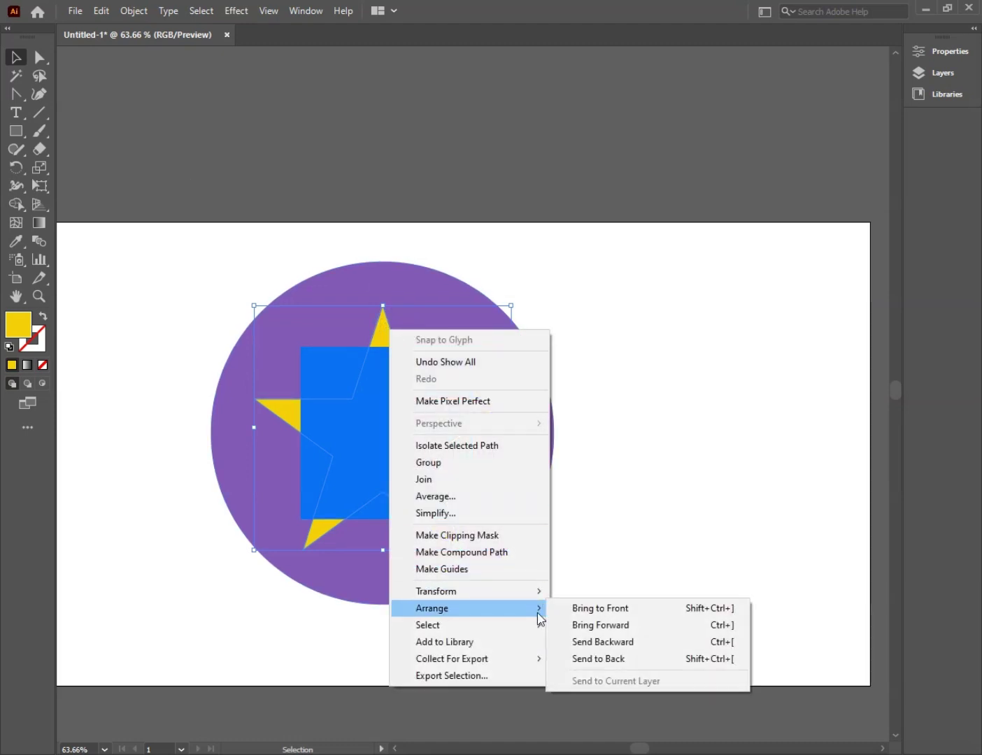
pyautogui.click(578, 628)
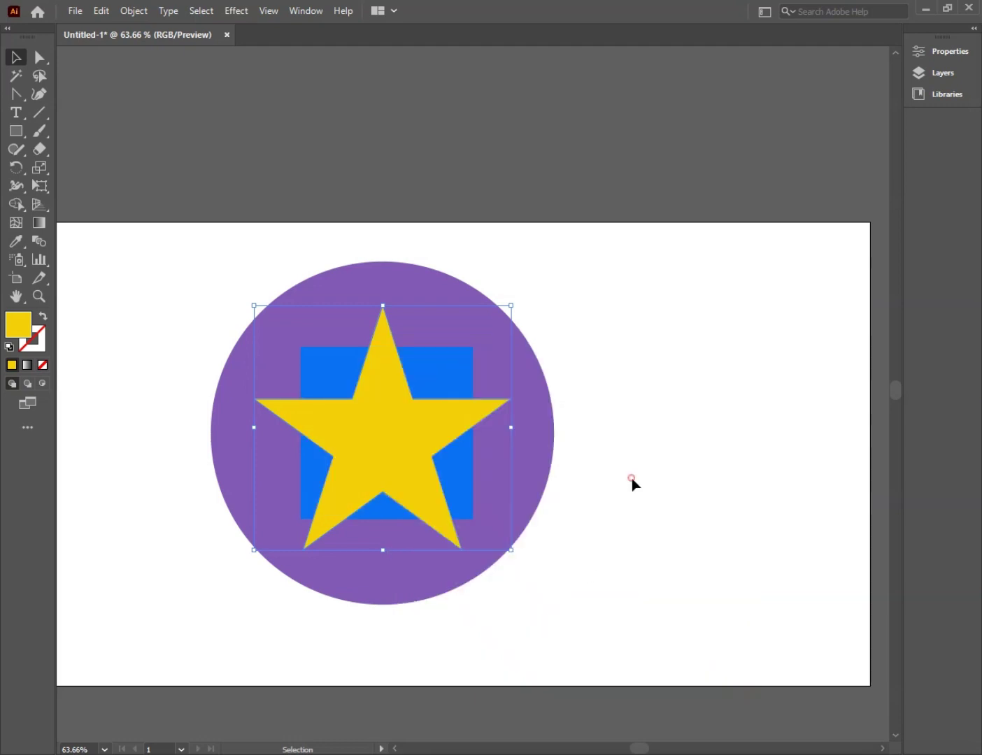
pyautogui.moveTo(646, 323); pyautogui.dragTo(242, 619)
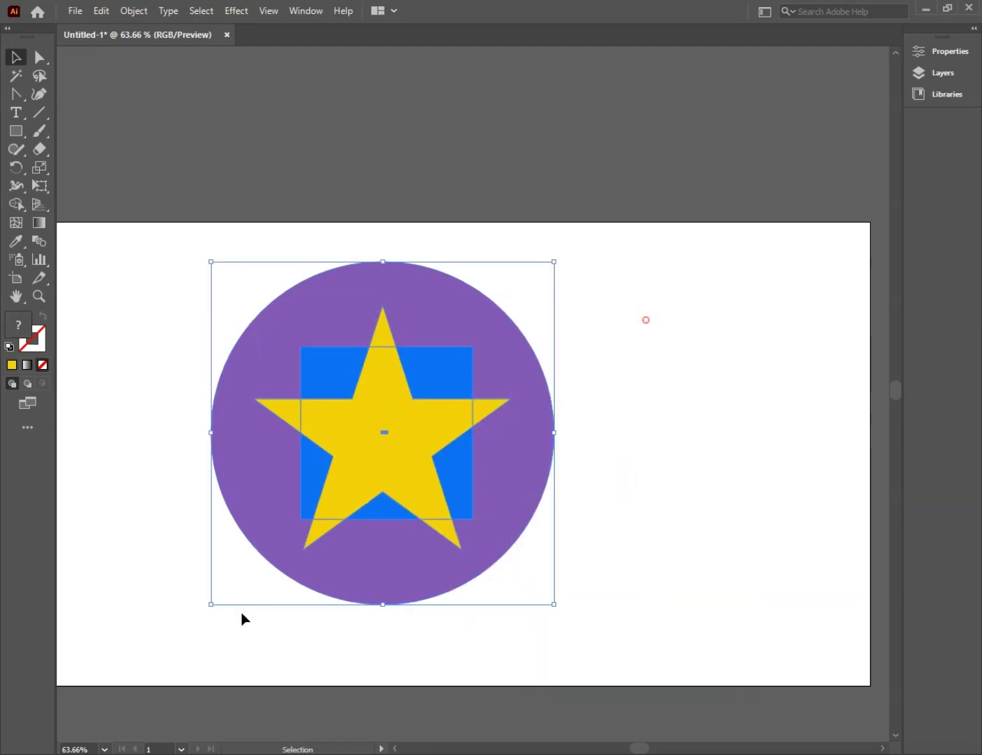
pyautogui.click(644, 437)
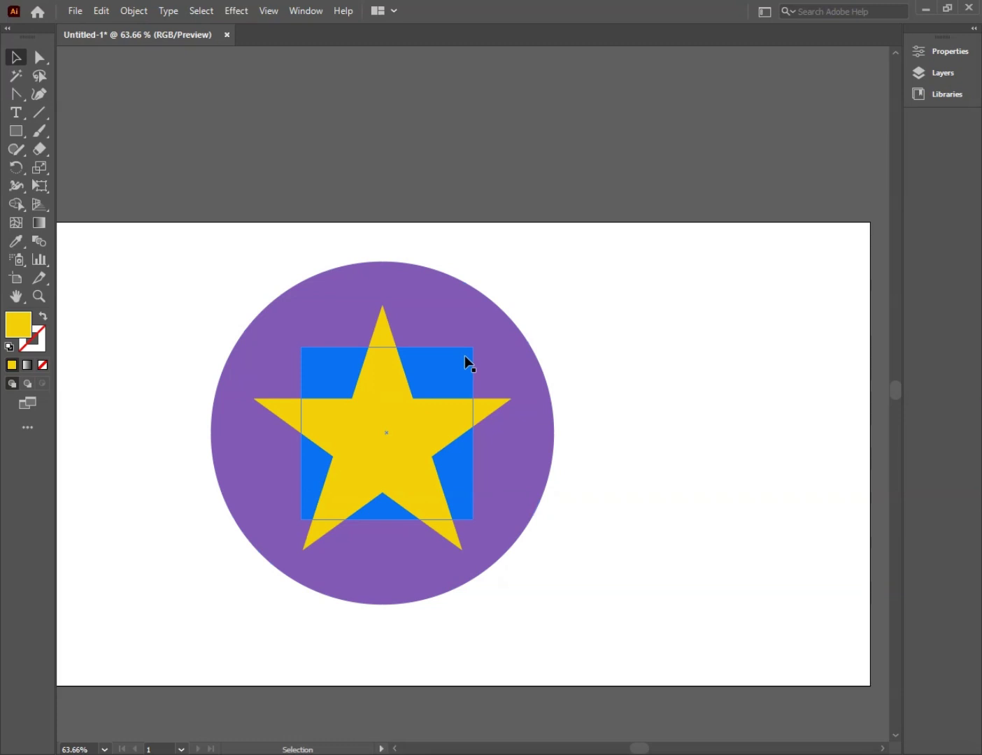
pyautogui.click(444, 370)
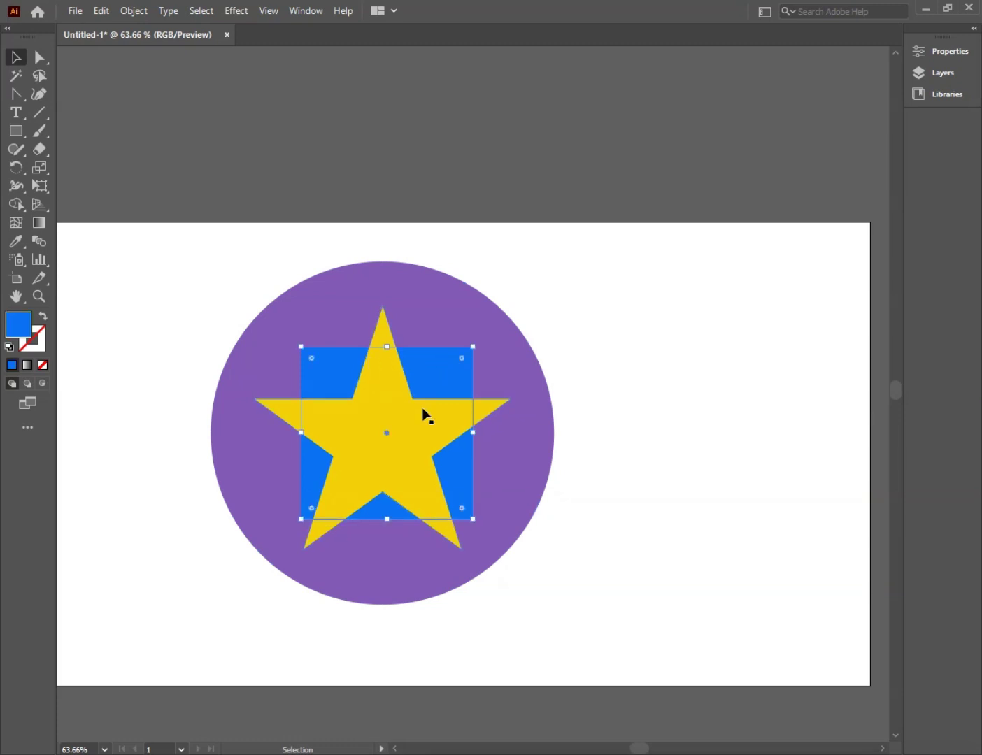
pyautogui.click(408, 421)
pyautogui.moveTo(660, 294); pyautogui.dragTo(225, 615)
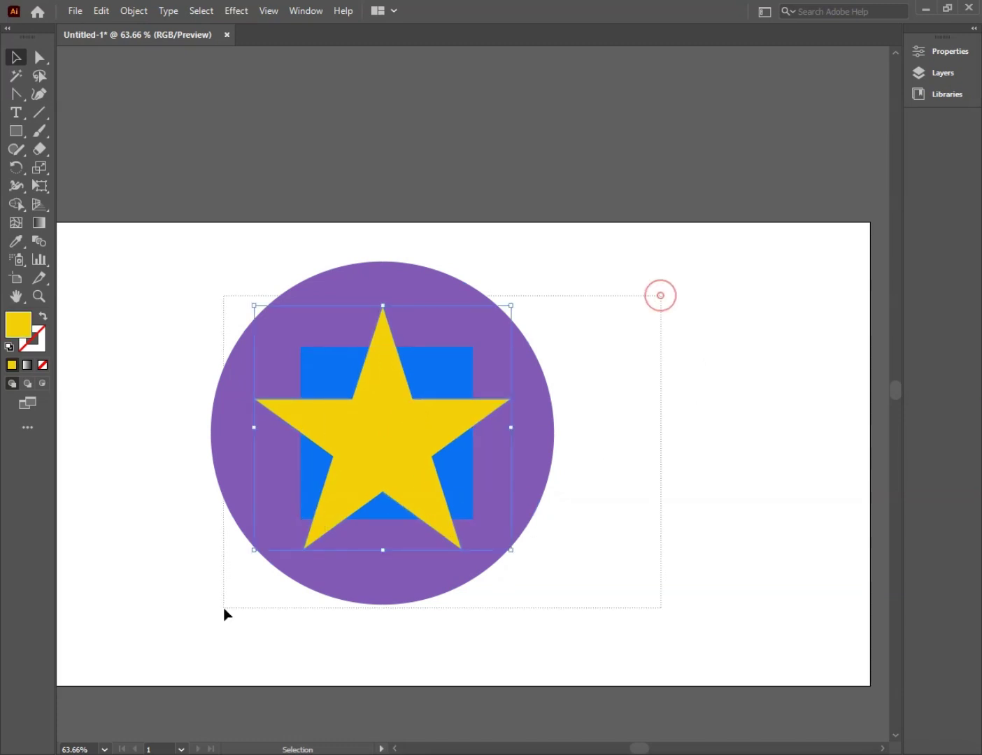
pyautogui.click(632, 518)
# Hide the yellow star, then the blue square, one at a time
pyautogui.click(390, 449)
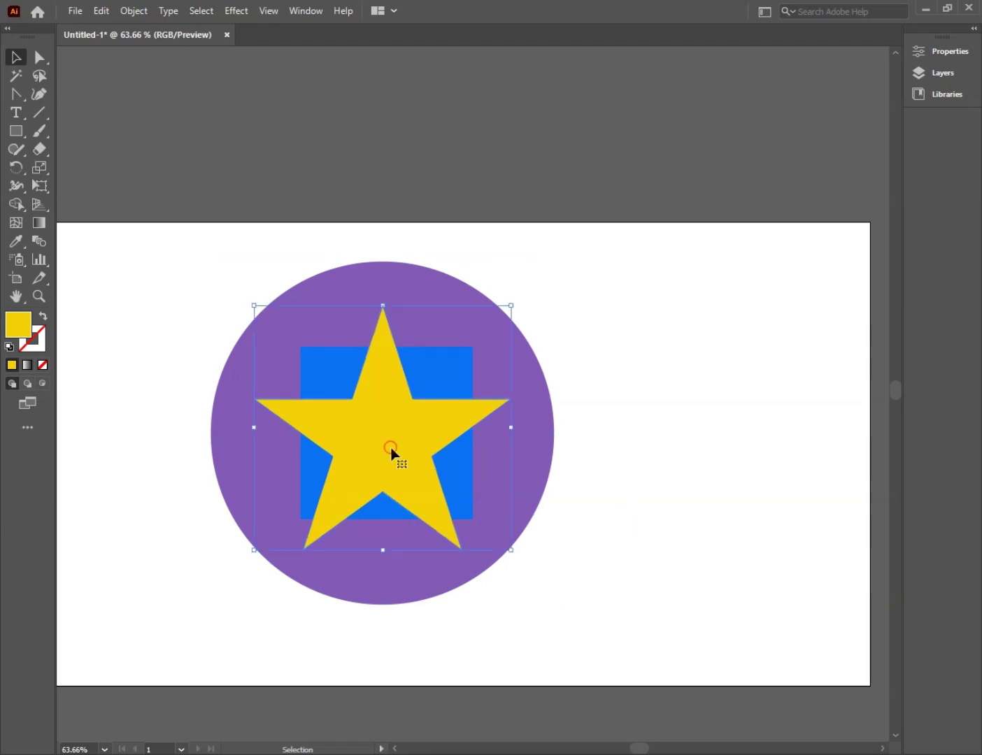
pyautogui.press('a')
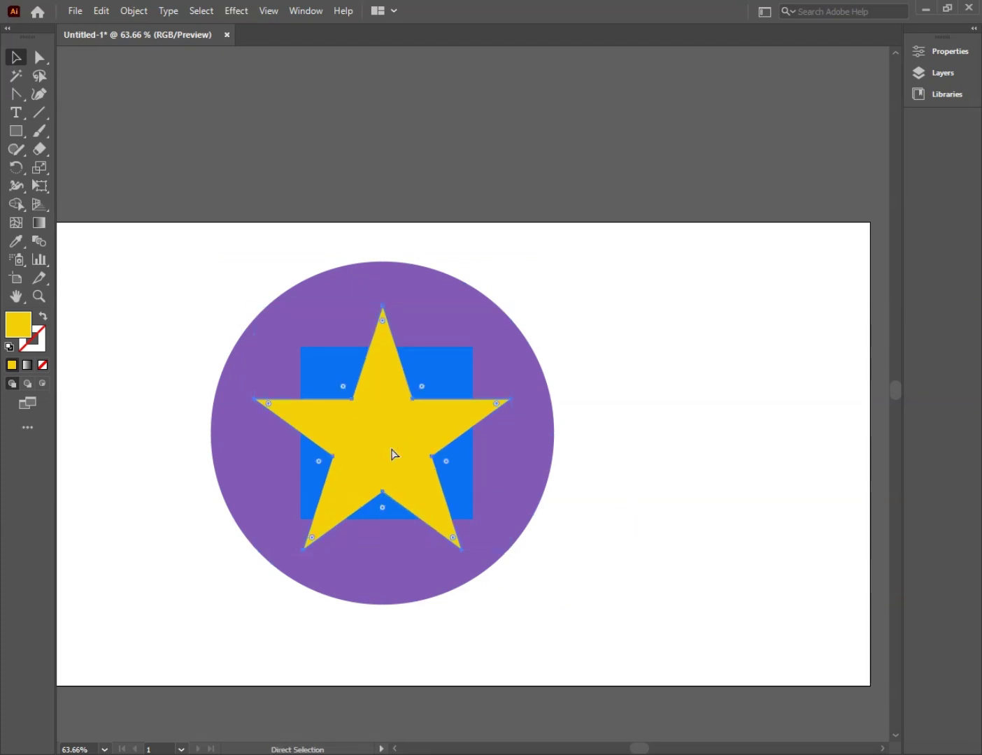
pyautogui.press('Delete')
pyautogui.press('v')
pyautogui.click(392, 455)
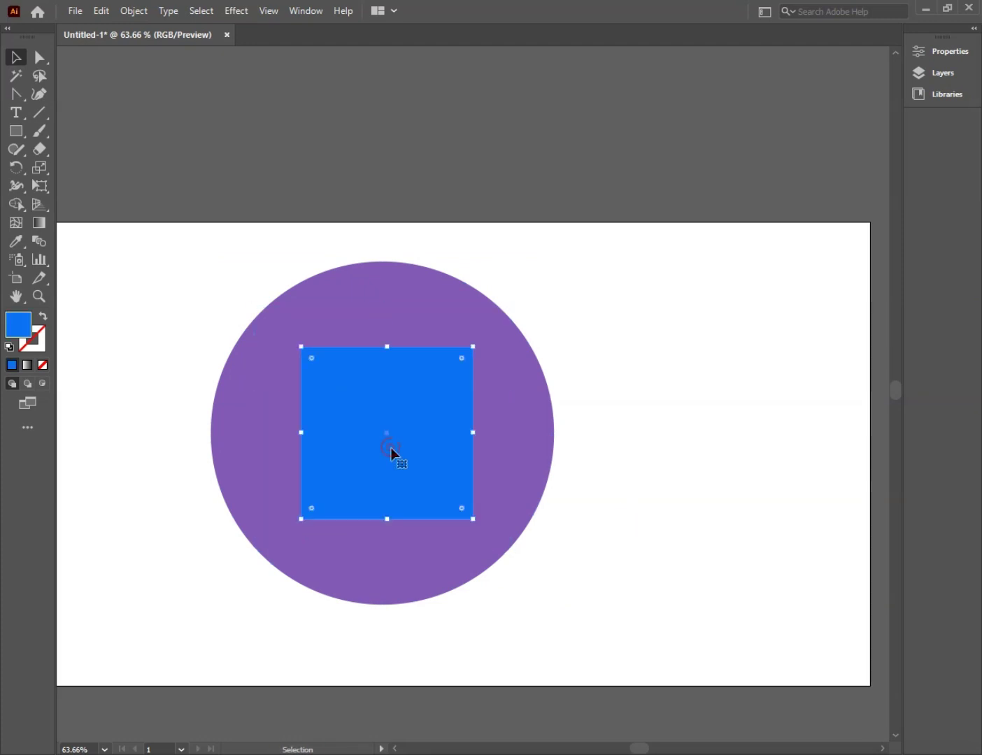
pyautogui.press('a')
pyautogui.press('Delete')
pyautogui.press('v')
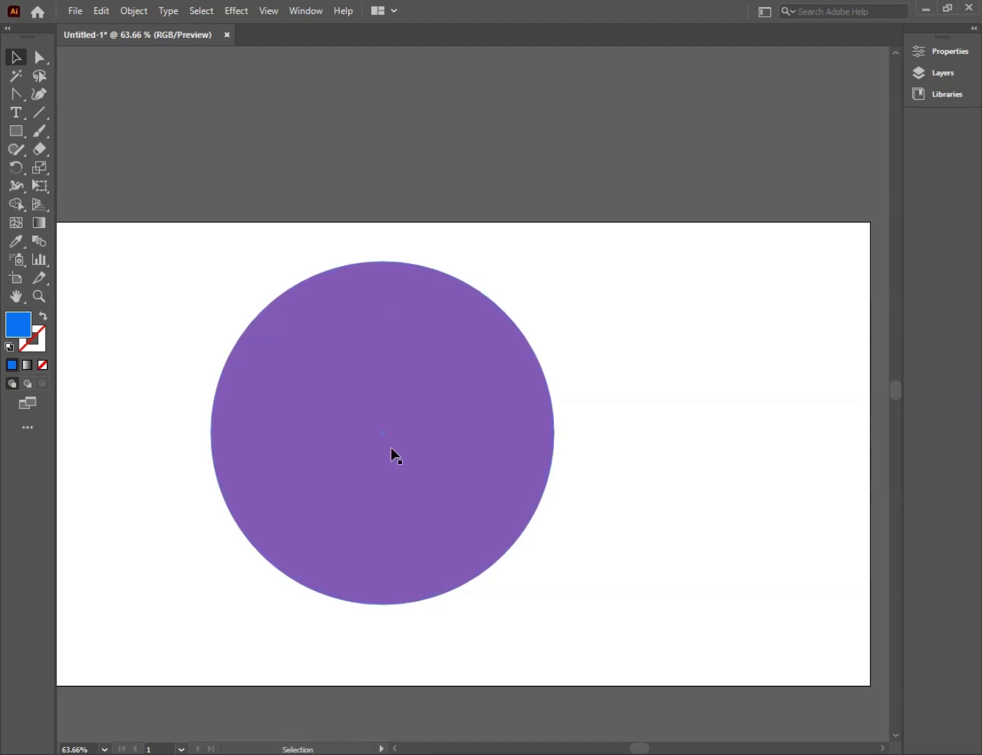
# Hide the purple circle, leaving the artboard looking empty
pyautogui.click(391, 448)
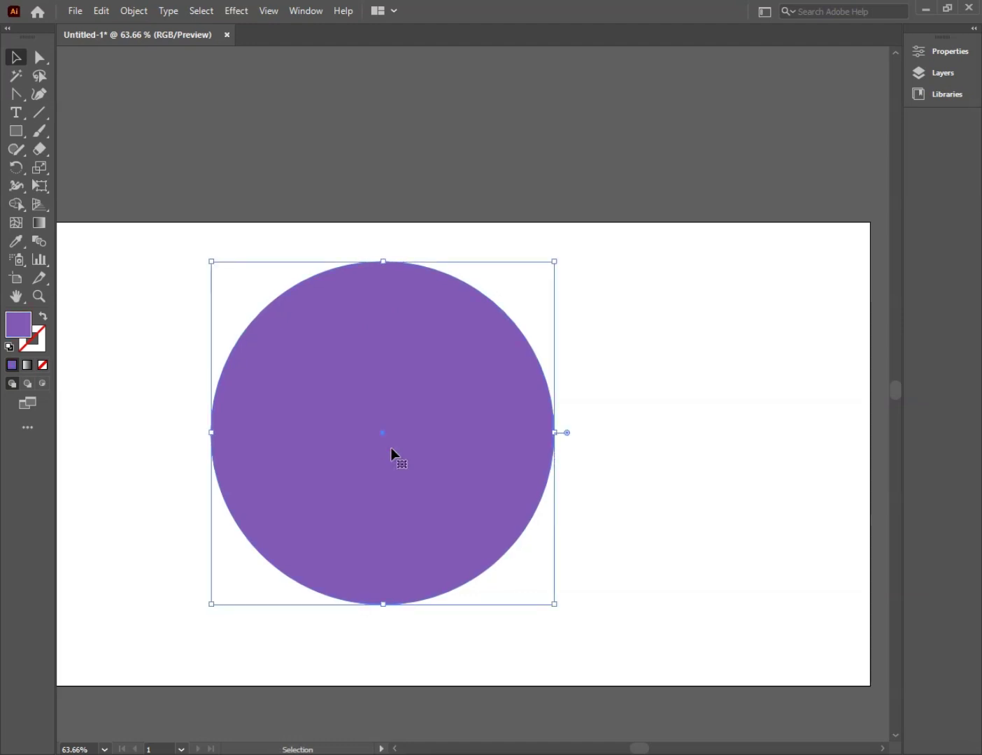
pyautogui.press('a')
pyautogui.press('Delete')
pyautogui.press('v')
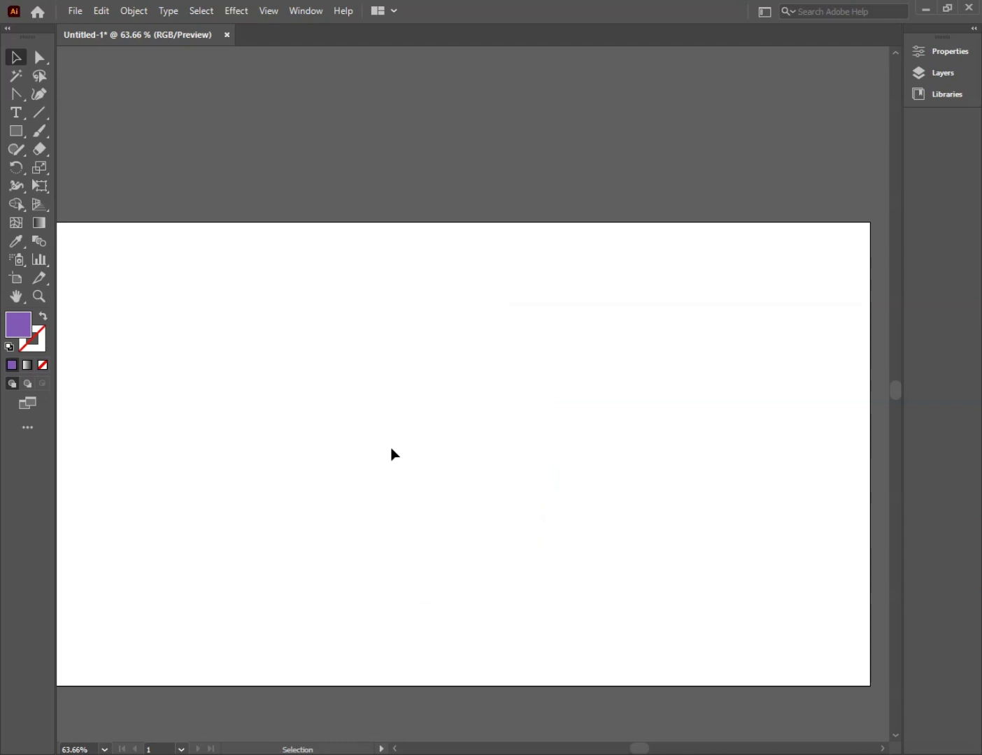
pyautogui.press('a')
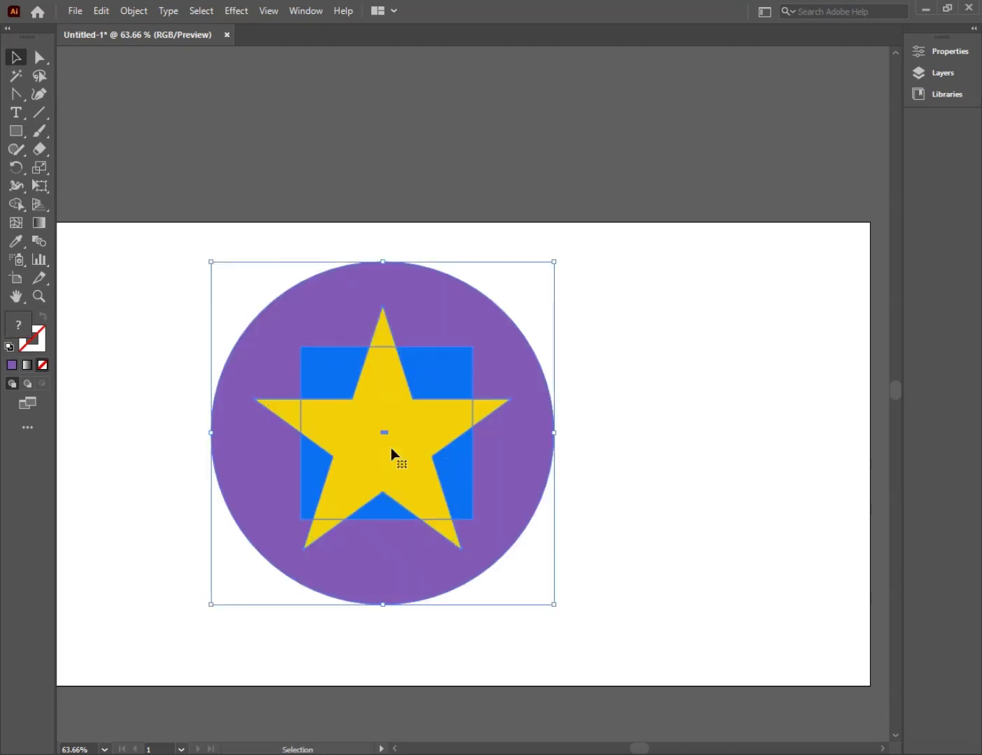
pyautogui.click(621, 390)
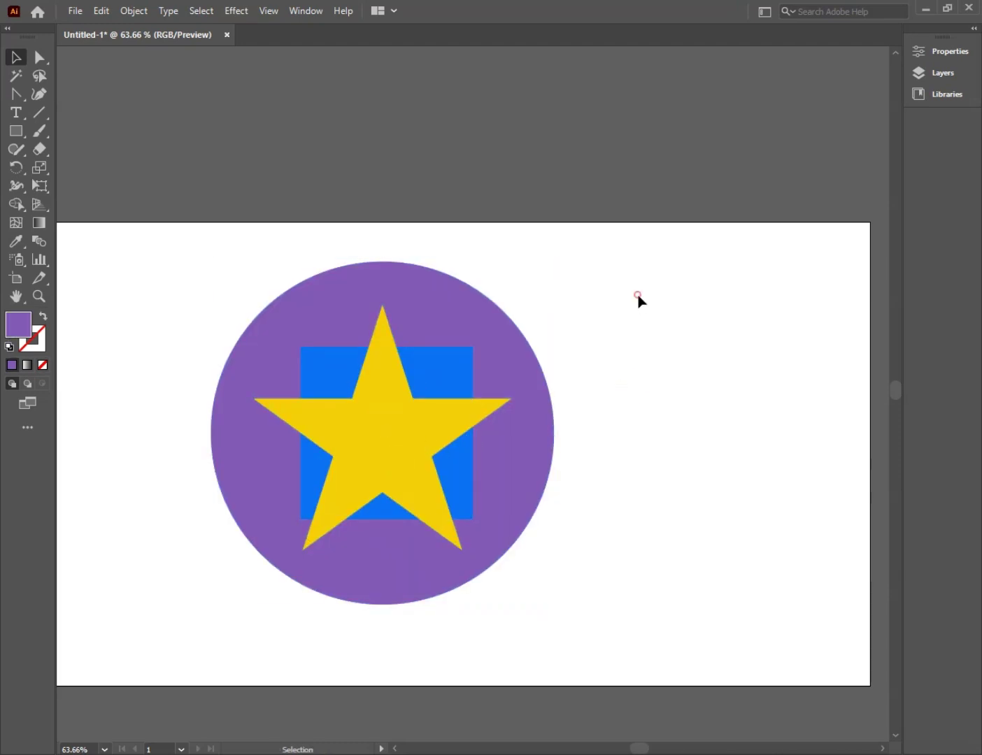
pyautogui.moveTo(637, 296)
pyautogui.mouseDown()
pyautogui.moveTo(178, 515)
pyautogui.moveTo(169, 533)
pyautogui.mouseUp()
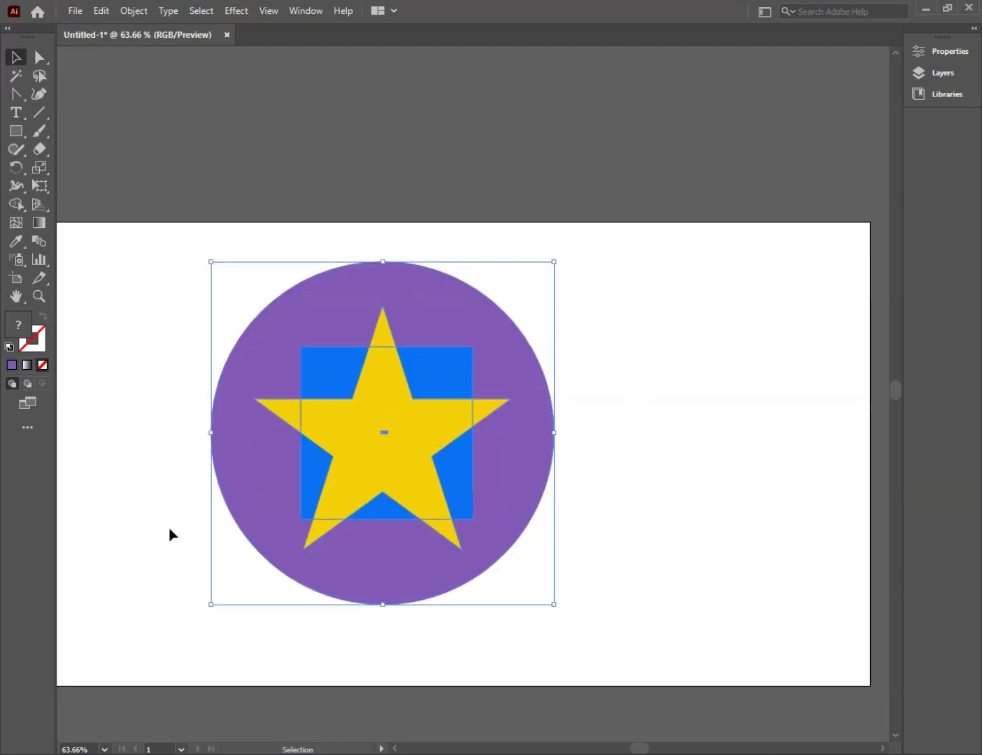
pyautogui.click(701, 421)
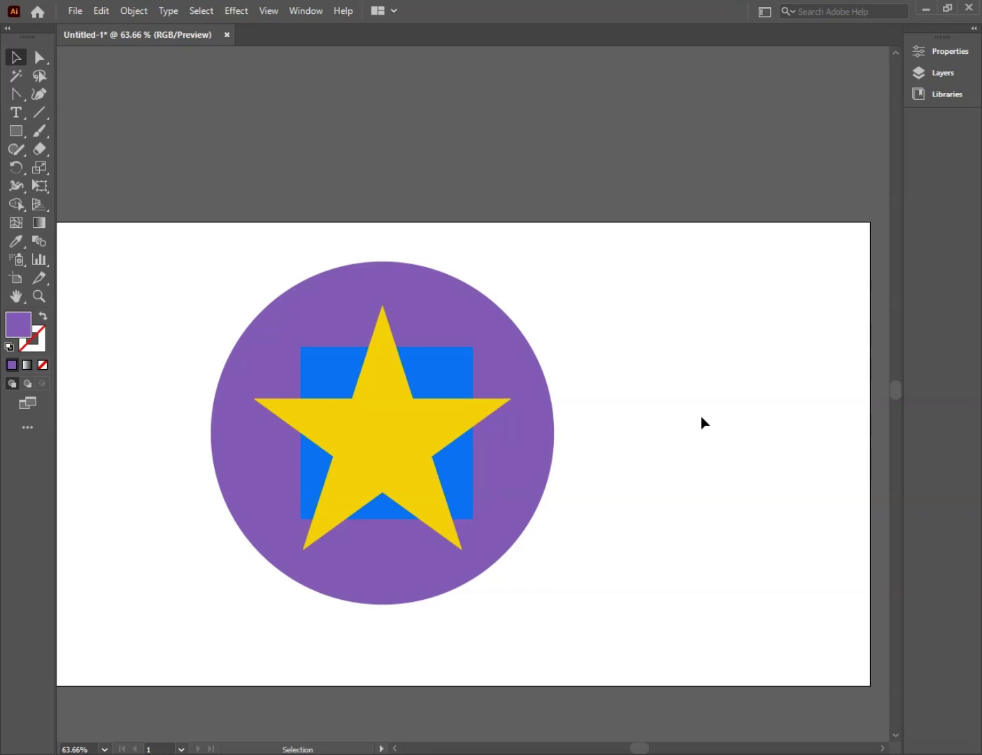
pyautogui.moveTo(638, 316); pyautogui.dragTo(210, 622)
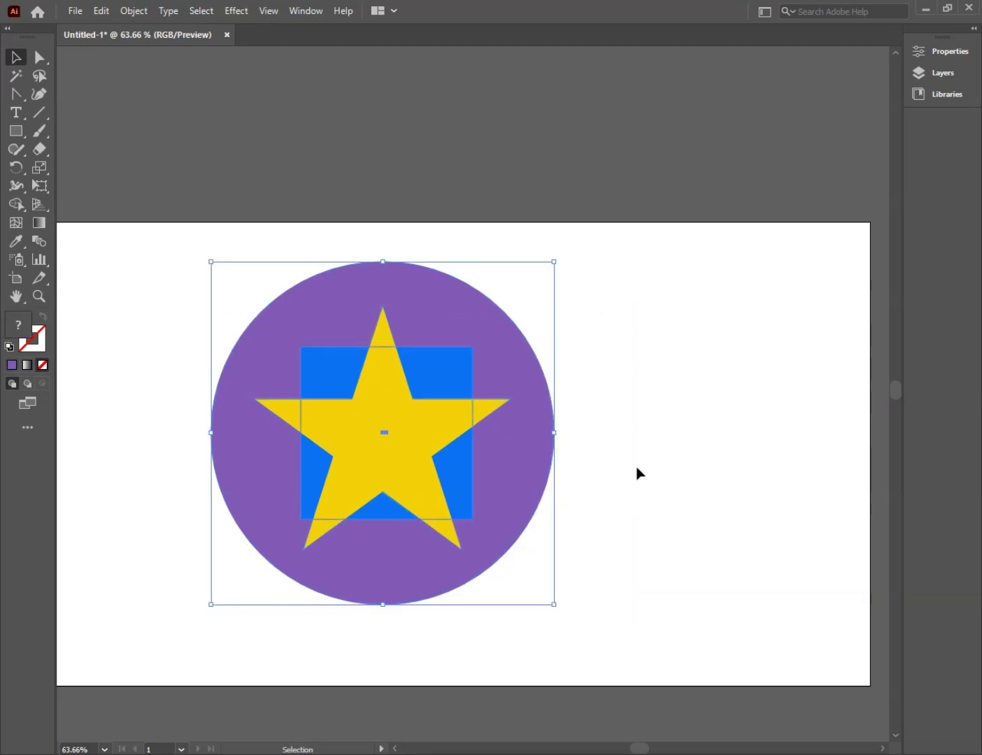
pyautogui.press('a')
pyautogui.press('v')
pyautogui.click(555, 377)
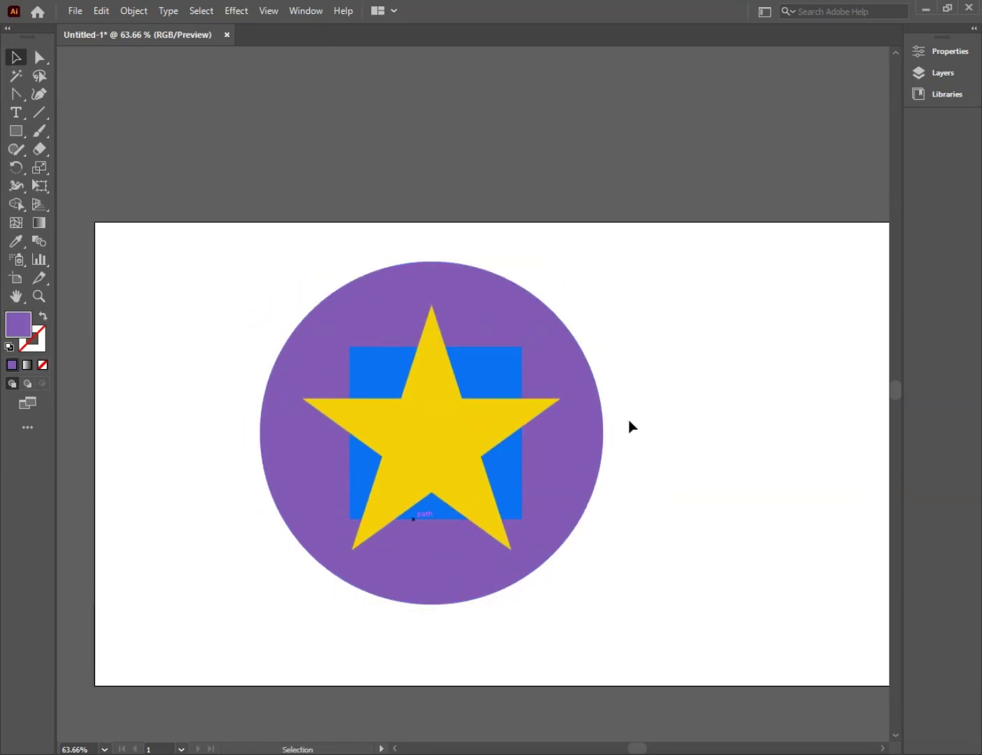
pyautogui.moveTo(705, 366); pyautogui.dragTo(314, 585)
pyautogui.hotkey('ctrl', 'alt')
pyautogui.click(337, 574)
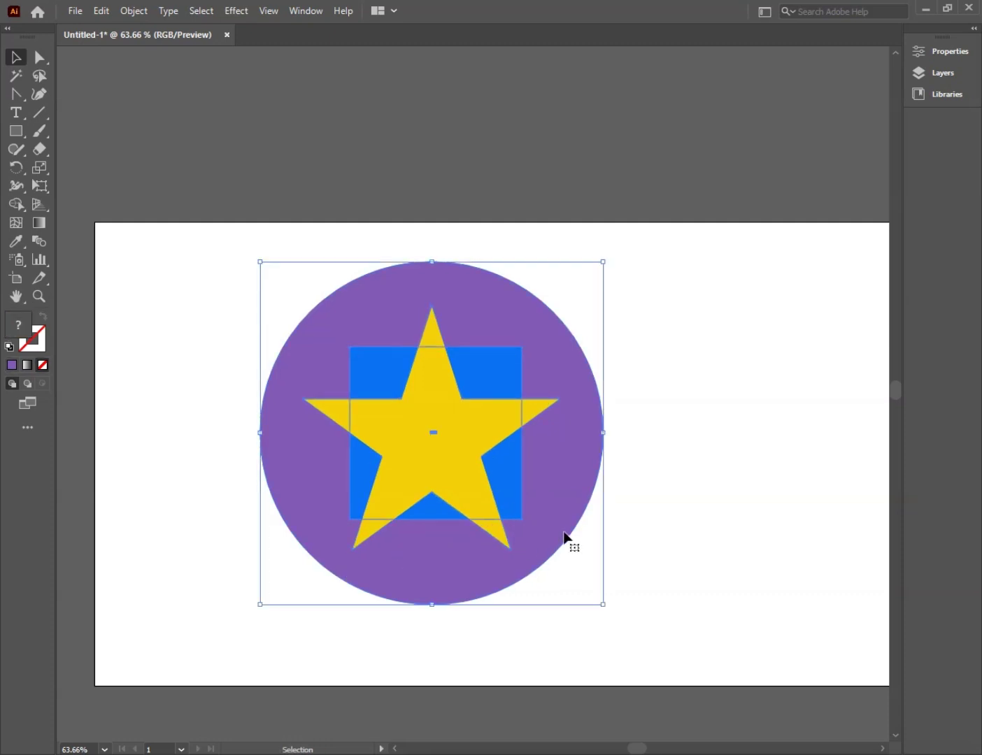
pyautogui.click(709, 514)
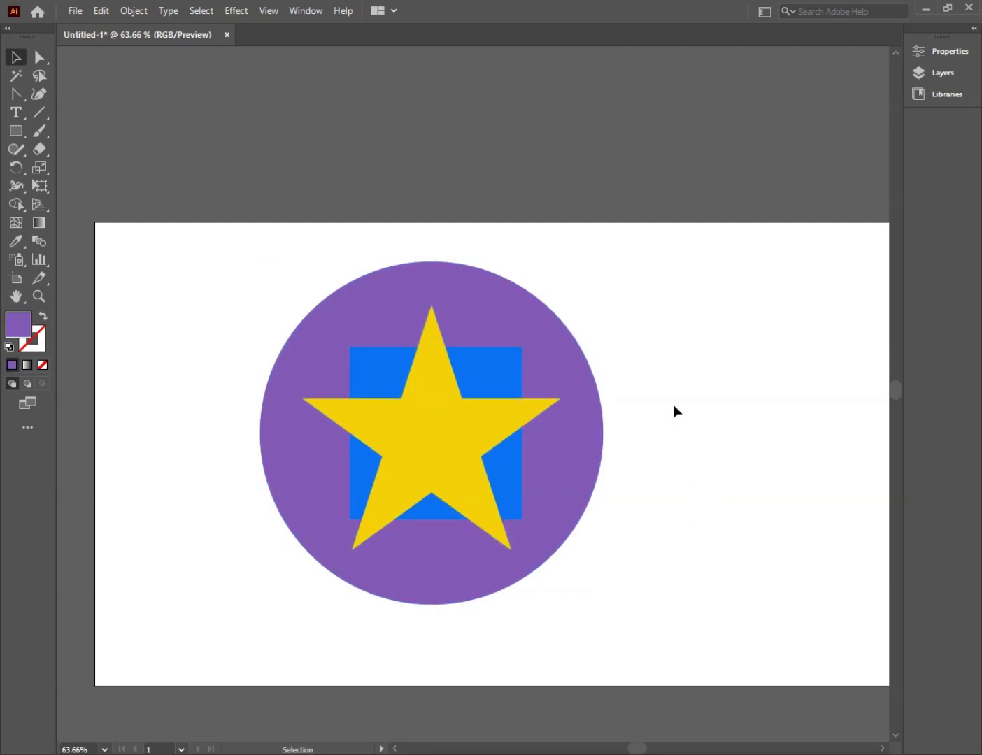
pyautogui.moveTo(693, 302); pyautogui.dragTo(234, 633)
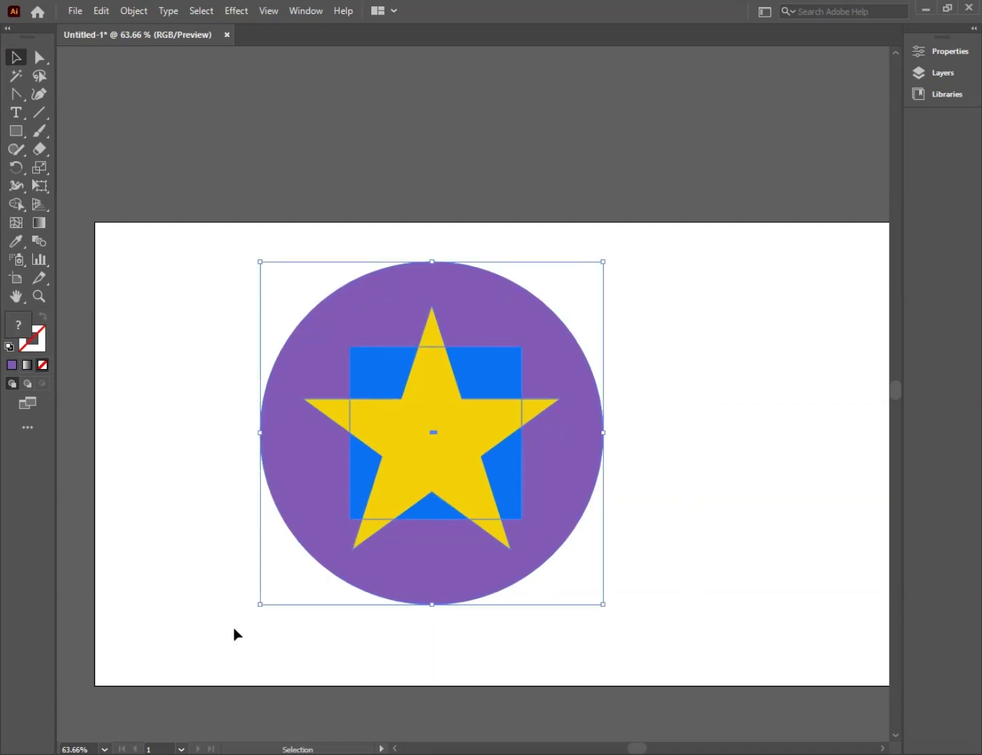
pyautogui.hotkey('ctrl', 'x')
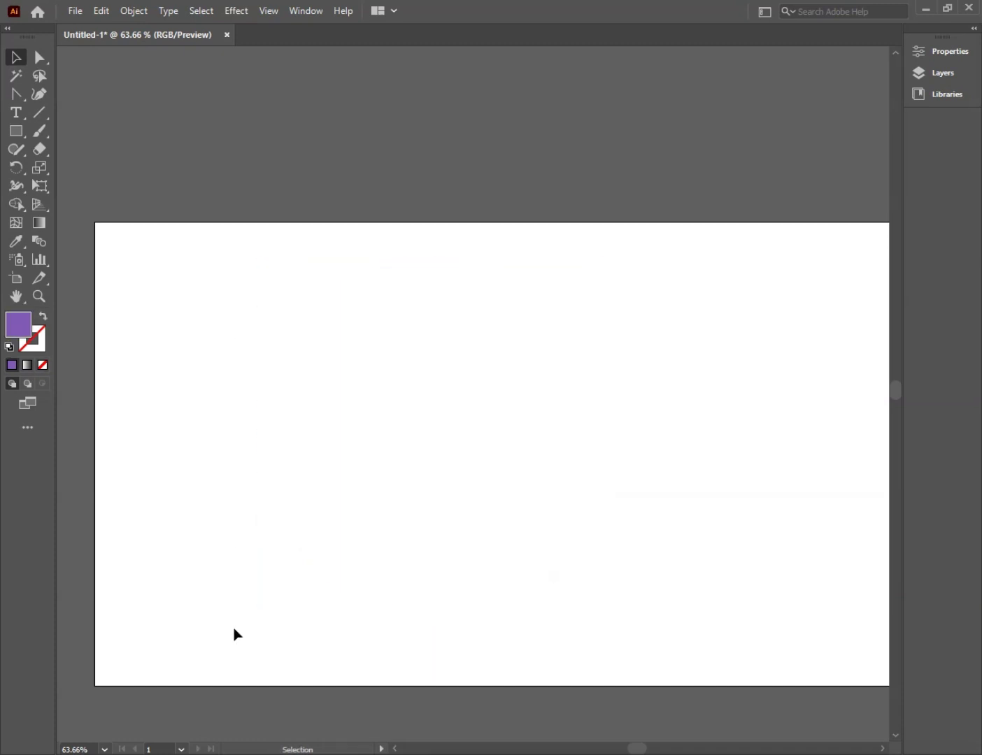
pyautogui.press('ctrl')
pyautogui.hotkey('ctrl', 'f')
# Send the yellow star one step backward, behind the blue square
pyautogui.click(689, 392)
pyautogui.moveTo(689, 393); pyautogui.dragTo(671, 399)
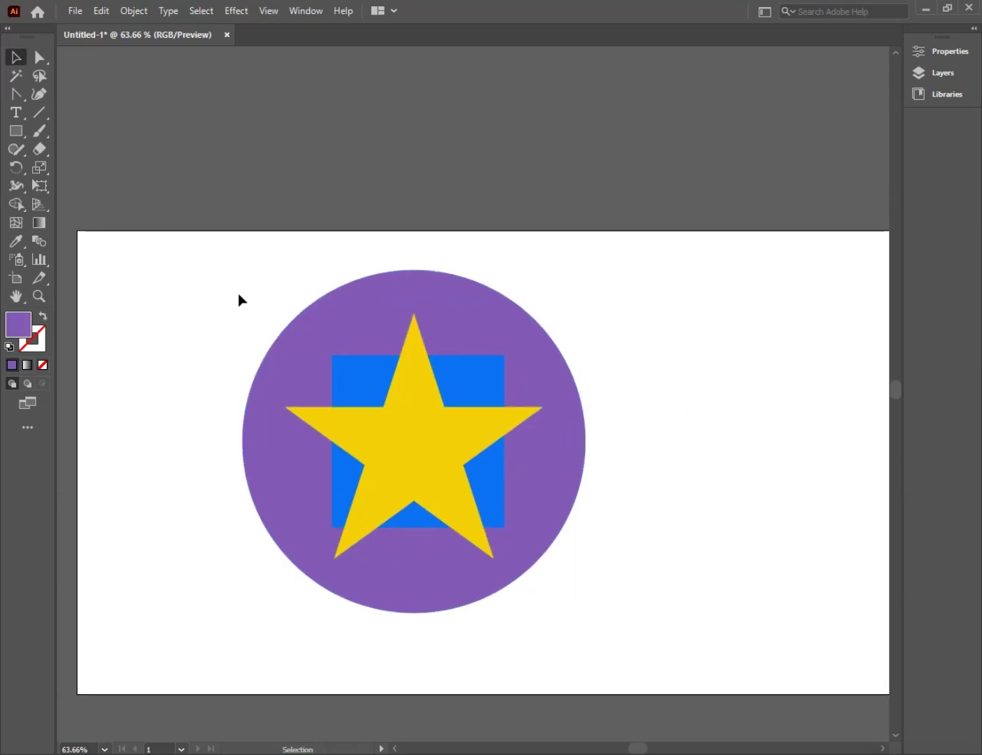
pyautogui.moveTo(239, 300); pyautogui.dragTo(670, 507)
pyautogui.click(670, 506)
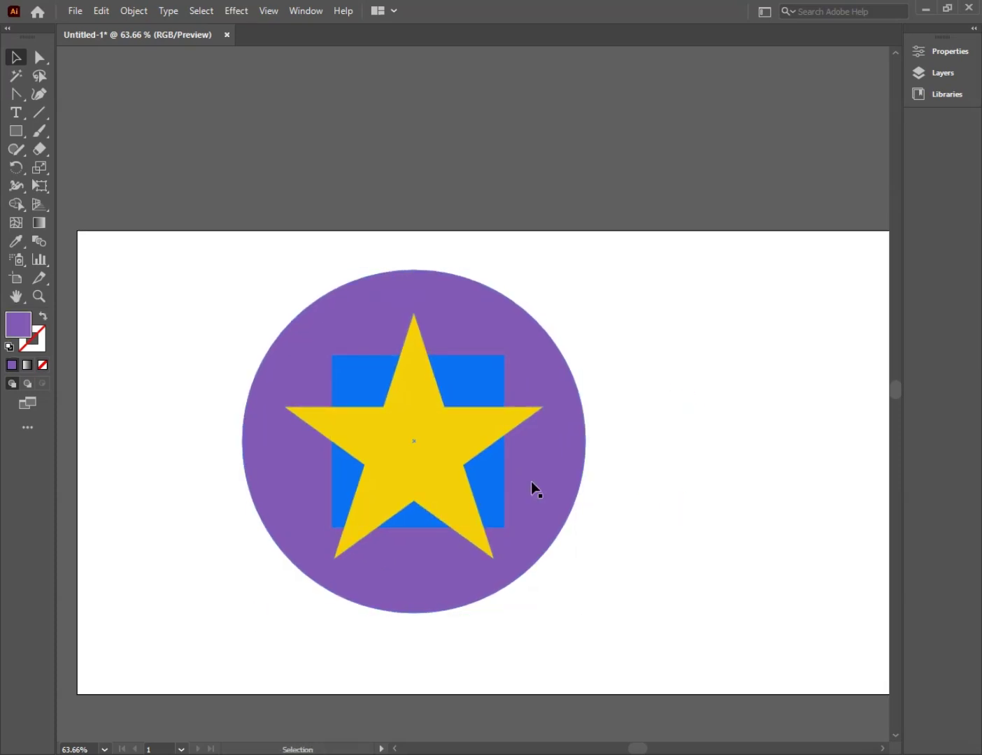
pyautogui.click(453, 475)
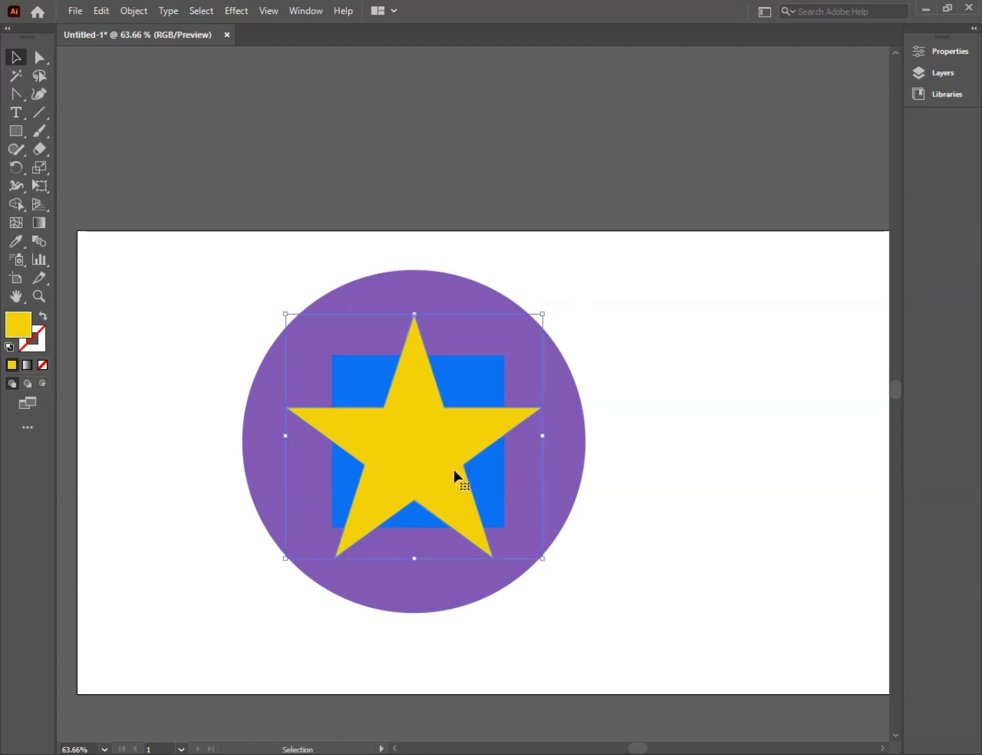
pyautogui.click(502, 472)
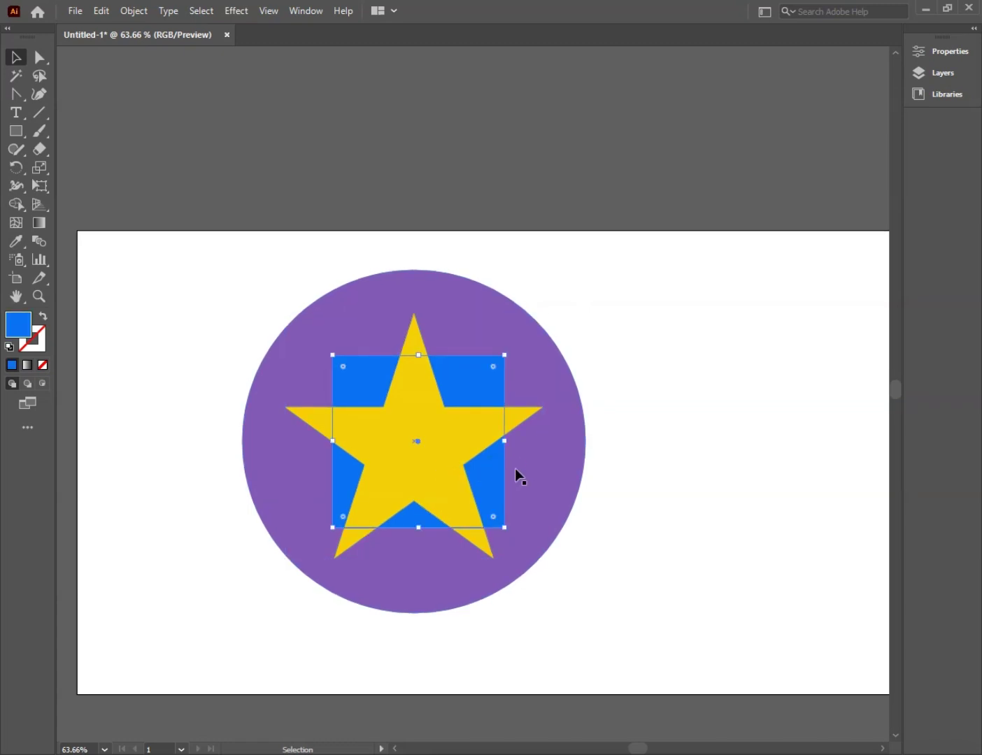
pyautogui.click(531, 473)
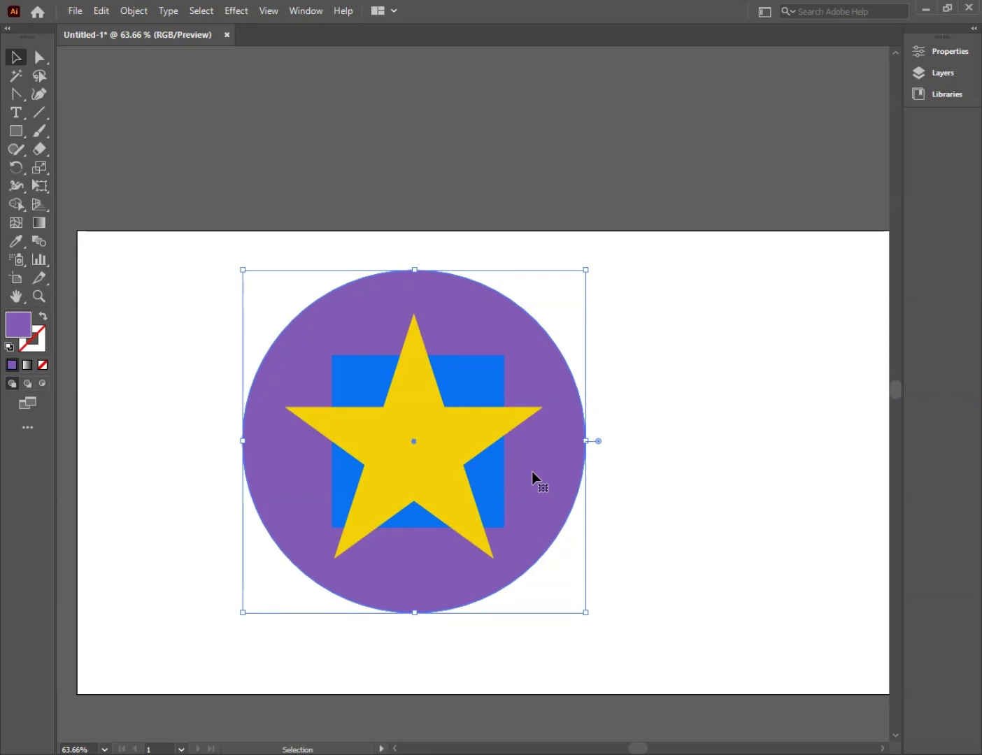
pyautogui.click(449, 475)
pyautogui.rightClick(448, 474)
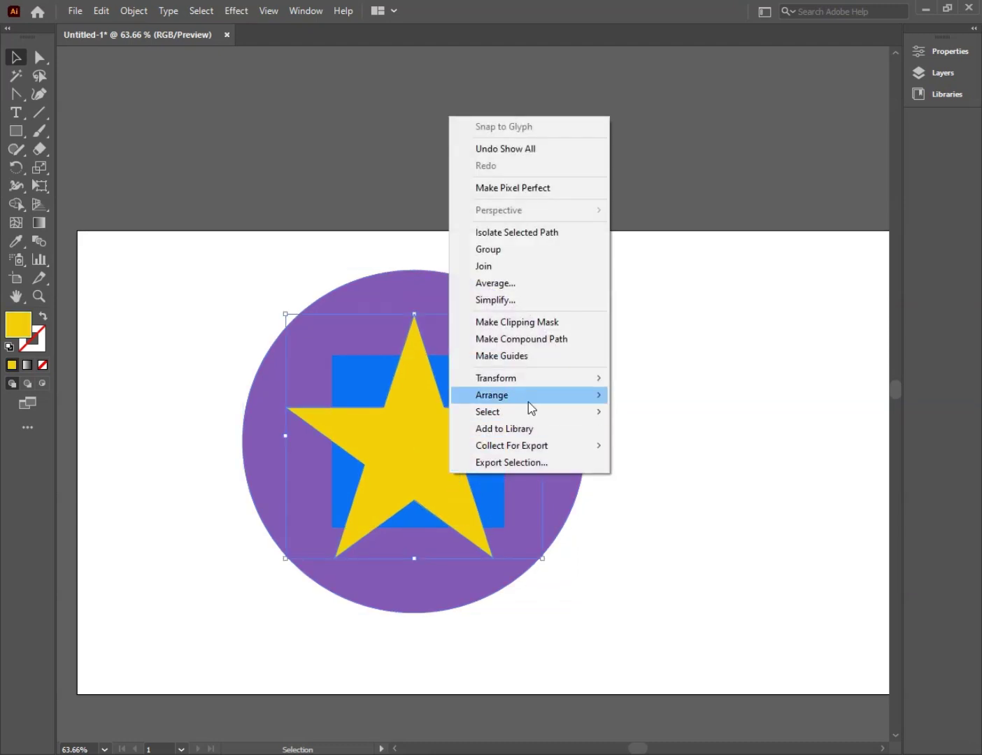
pyautogui.moveTo(492, 395)
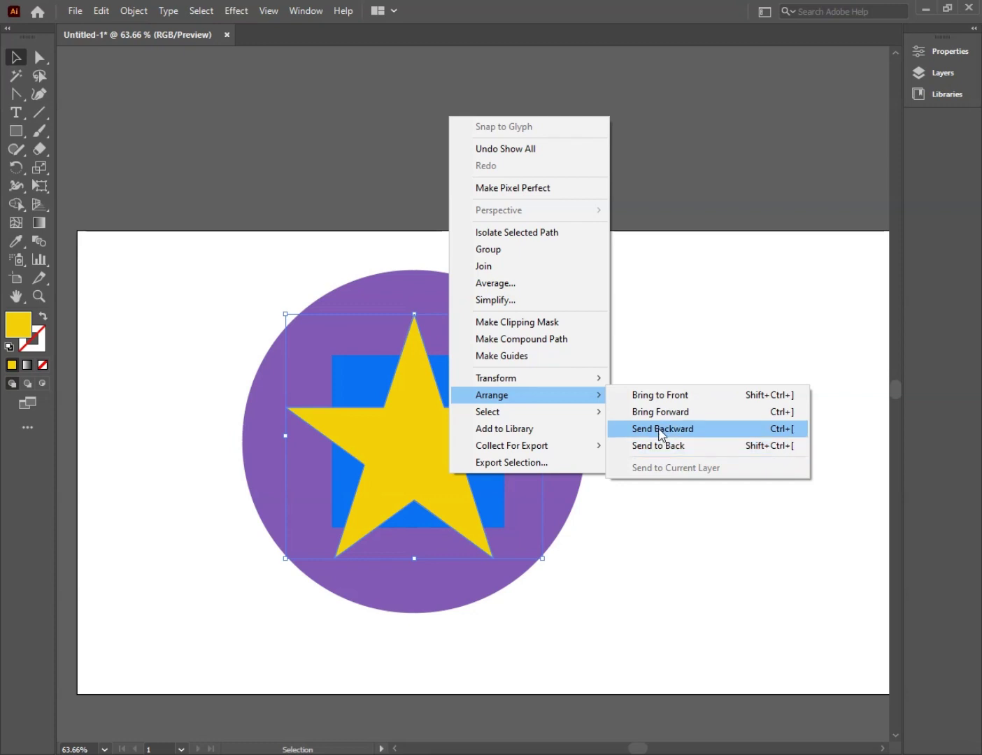
pyautogui.click(660, 429)
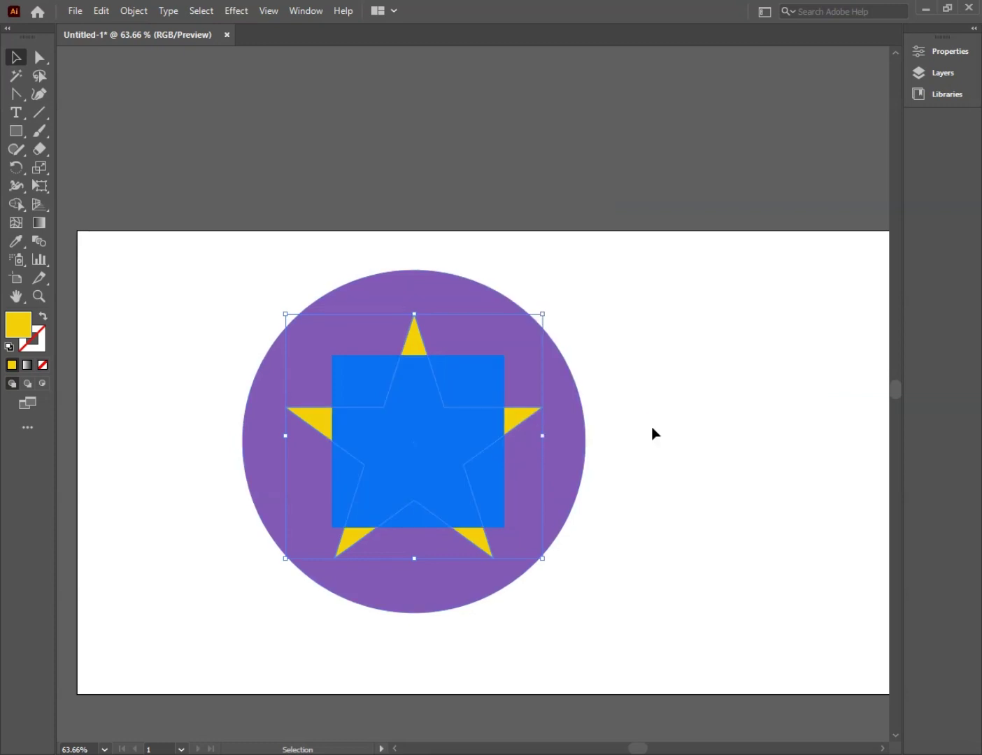
pyautogui.click(656, 429)
# Bring the star back in front of the square and select all three shapes
pyautogui.click(539, 415)
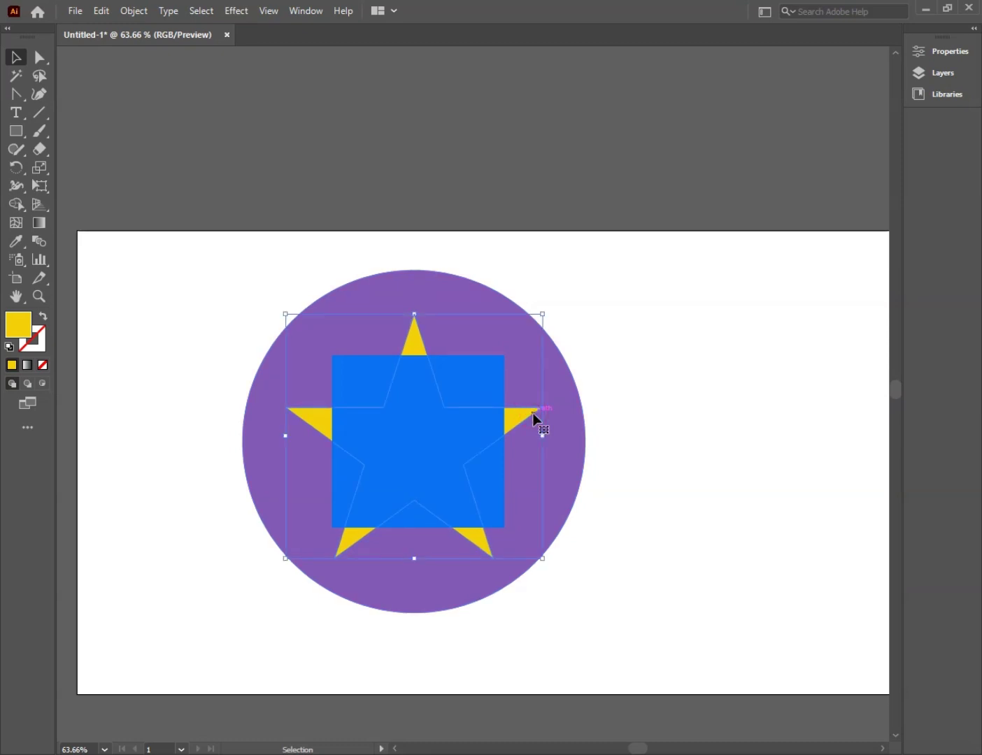
pyautogui.rightClick(533, 413)
pyautogui.moveTo(583, 336)
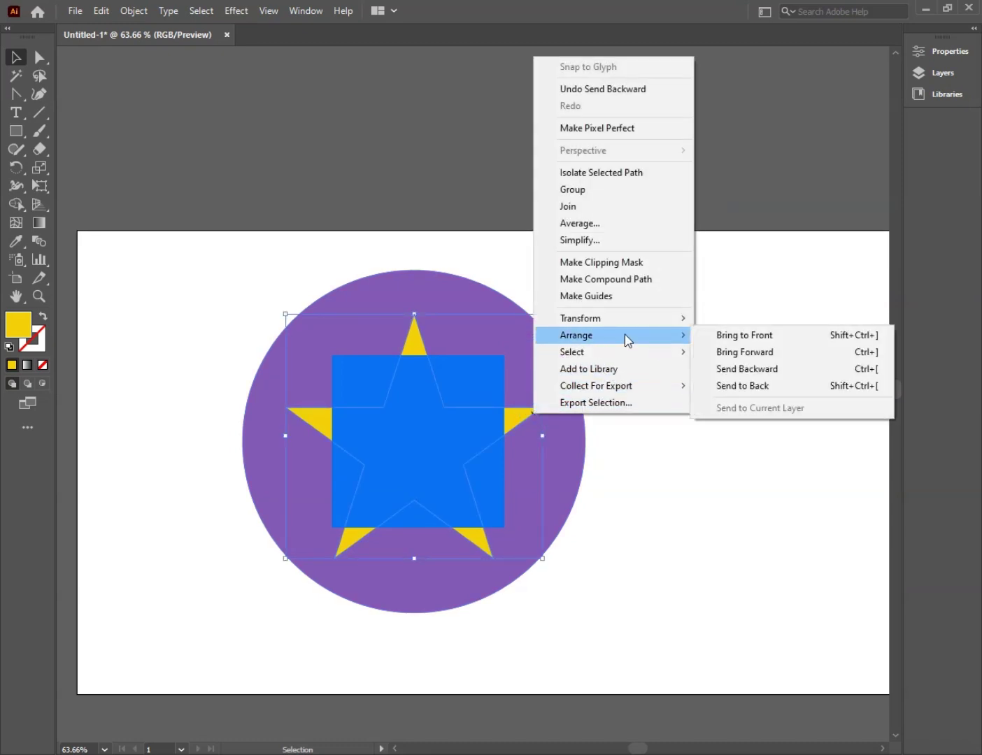
pyautogui.click(728, 354)
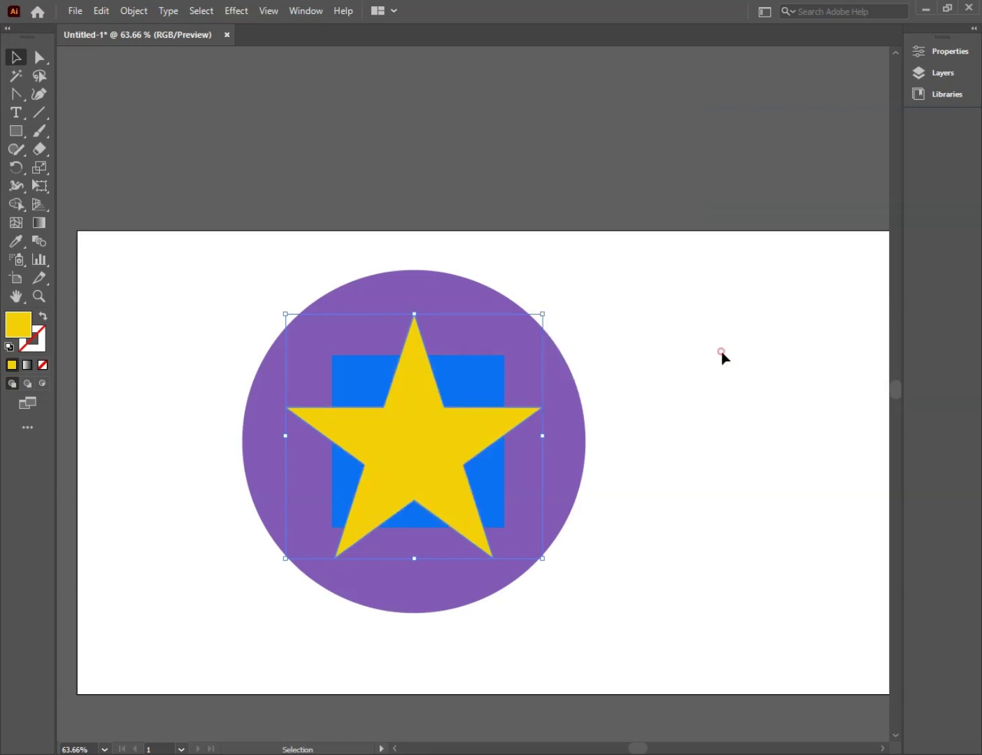
pyautogui.moveTo(703, 305); pyautogui.dragTo(194, 600)
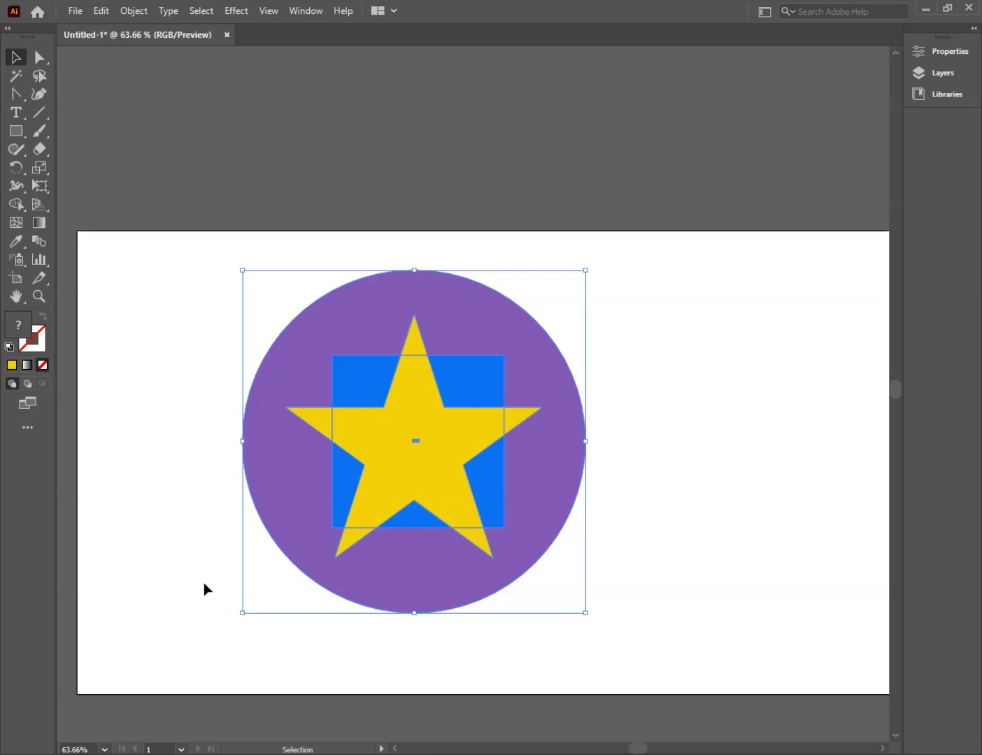
# Hide all three selected shapes and fit the artboard in the window with Ctrl+0
pyautogui.press('Delete')
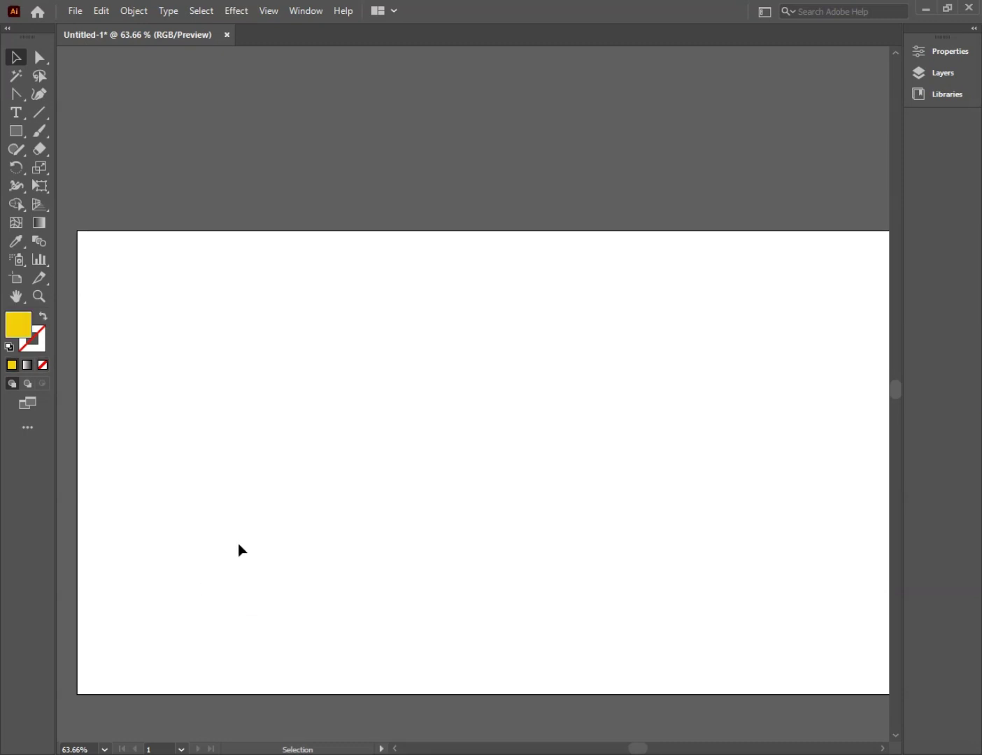
pyautogui.hotkey('ctrl', '0')
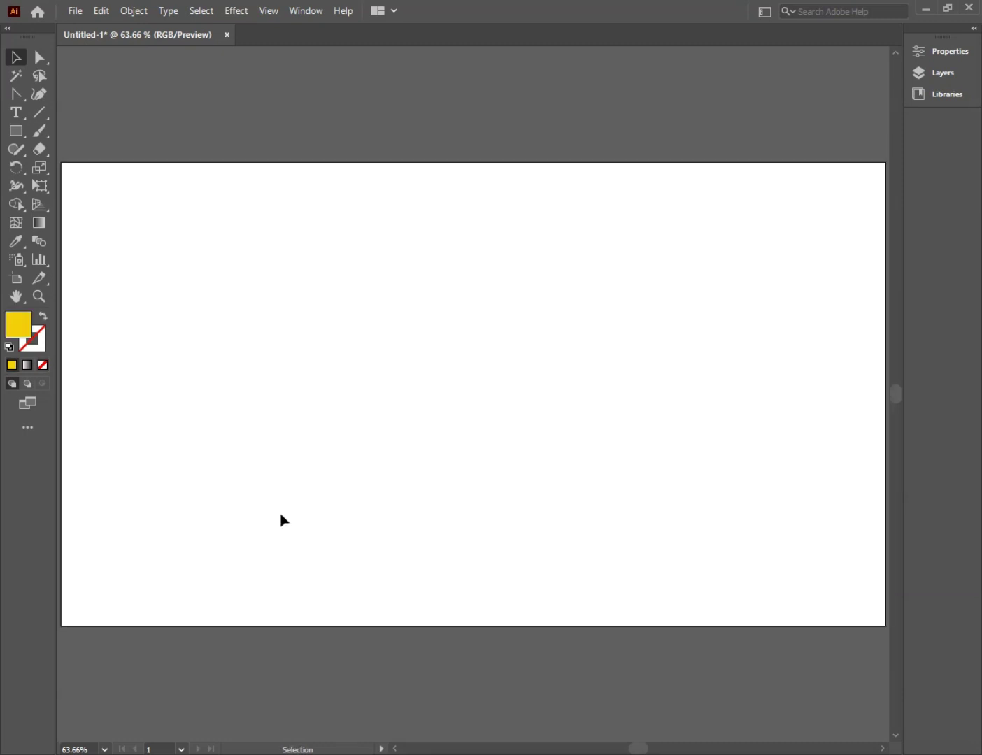